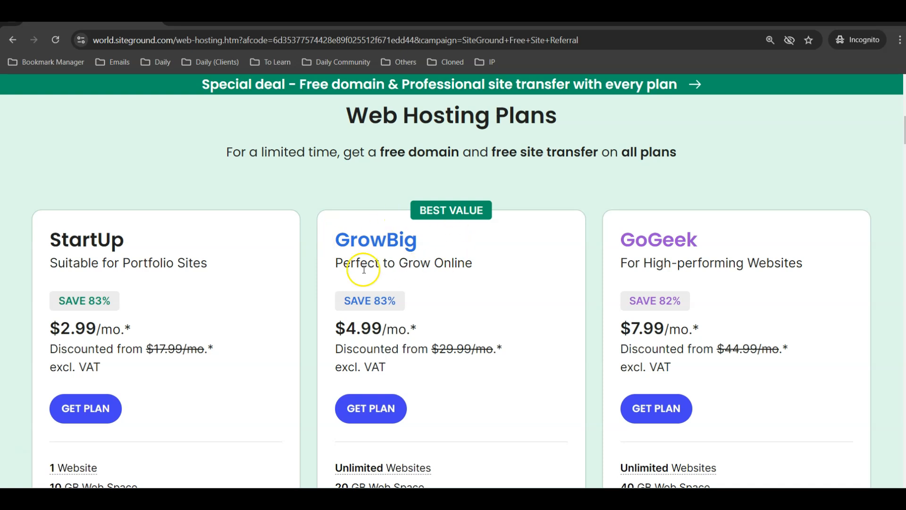
# Step: Choose the StartUp hosting plan and submit singaporefuntravels with the .com extension as its new domain
pyautogui.scroll(-2, 350, 264)
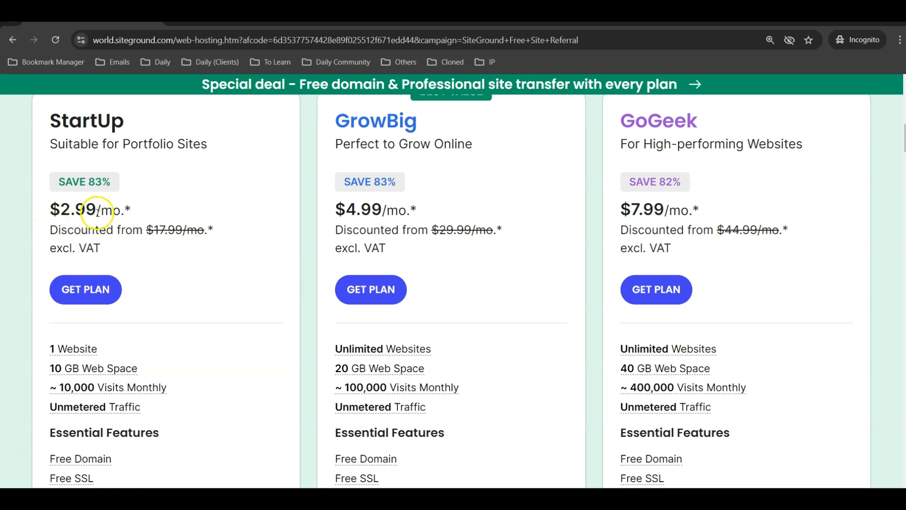
pyautogui.click(99, 289)
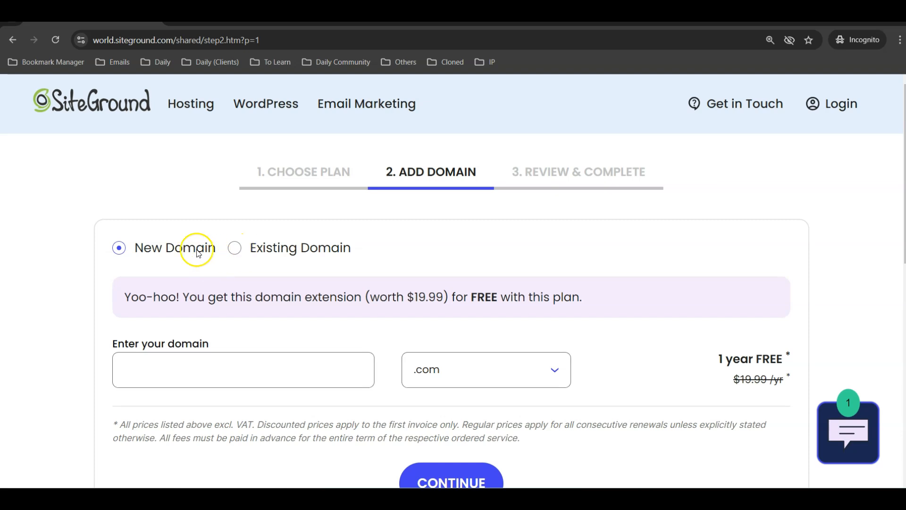
pyautogui.scroll(-2, 61, 243)
pyautogui.click(170, 244)
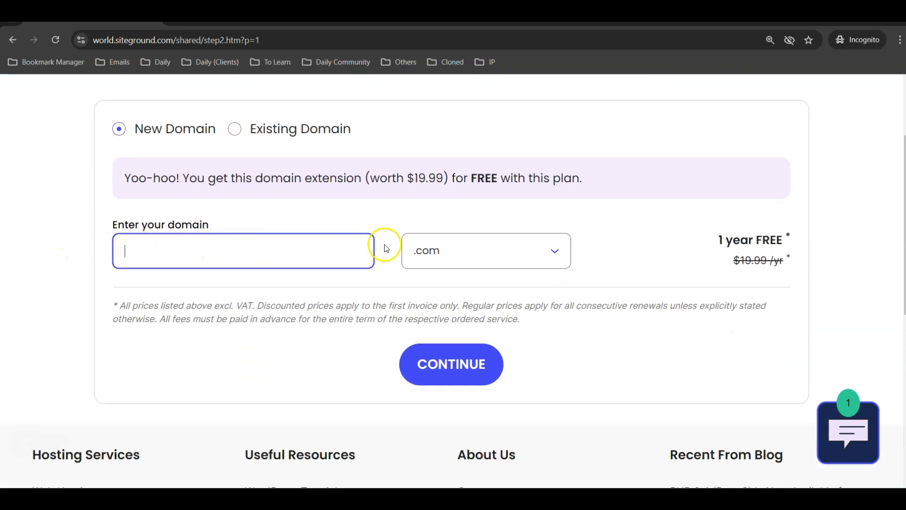
pyautogui.click(526, 249)
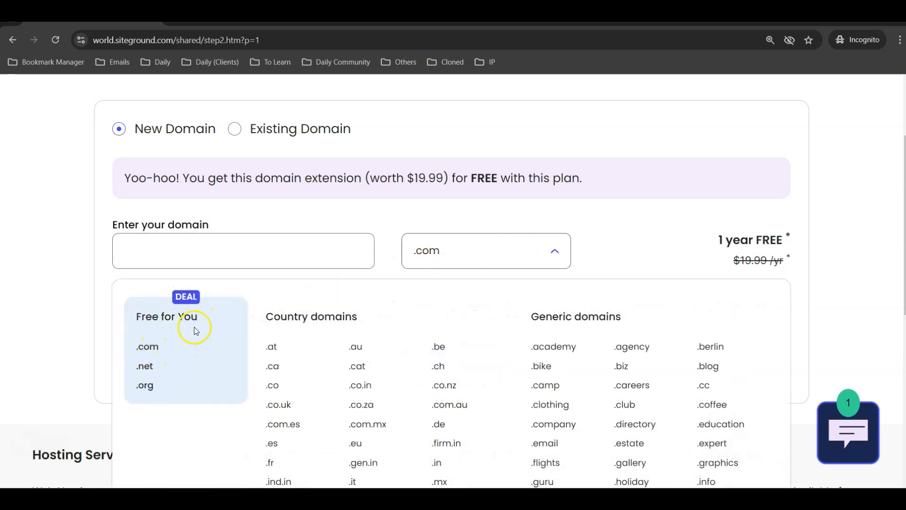
pyautogui.click(246, 250)
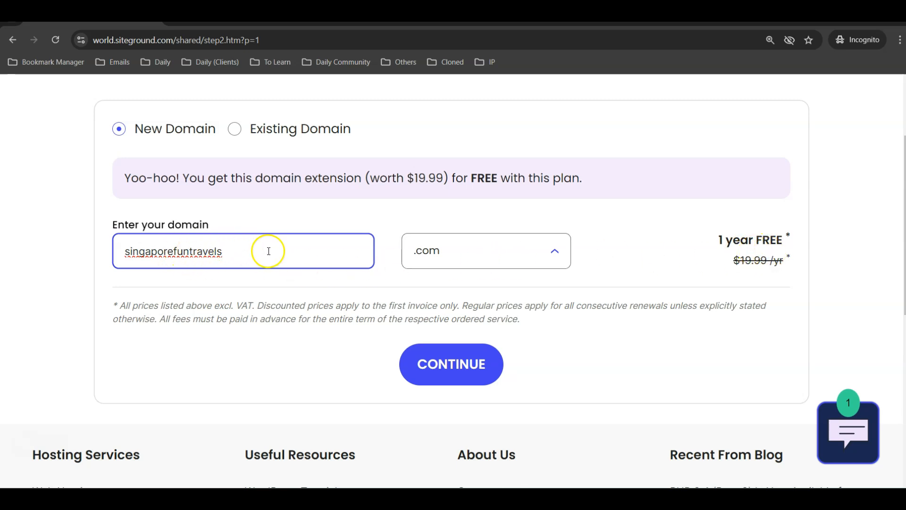
pyautogui.click(429, 365)
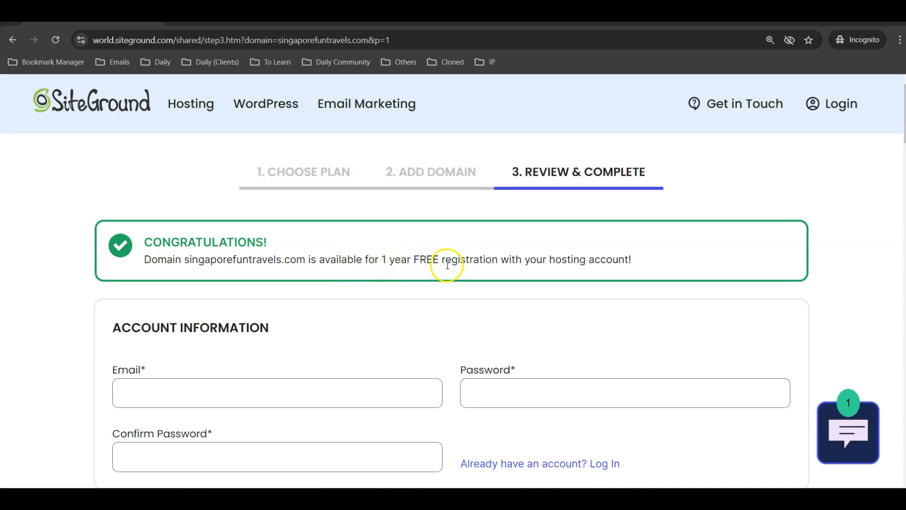
# Step: Review the account, client and payment fields of the order form down to the purchase information
pyautogui.scroll(-3, 434, 262)
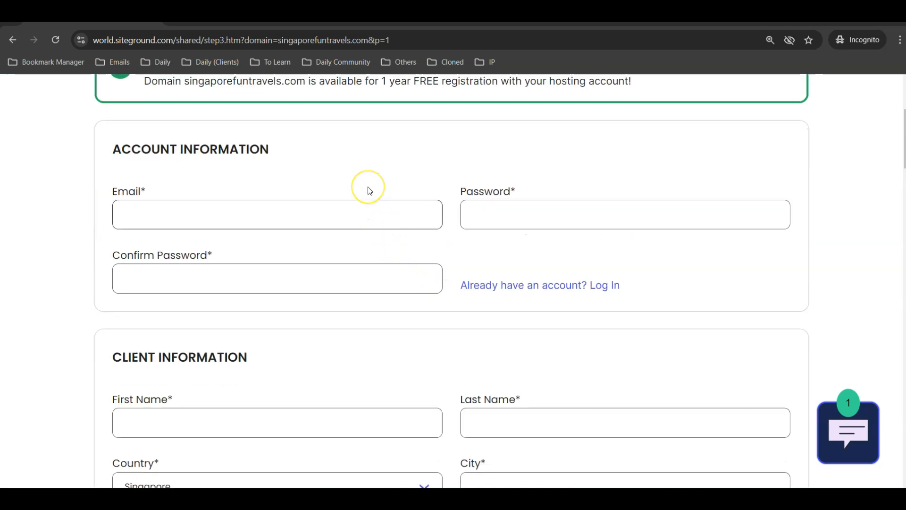
pyautogui.scroll(-1, 339, 180)
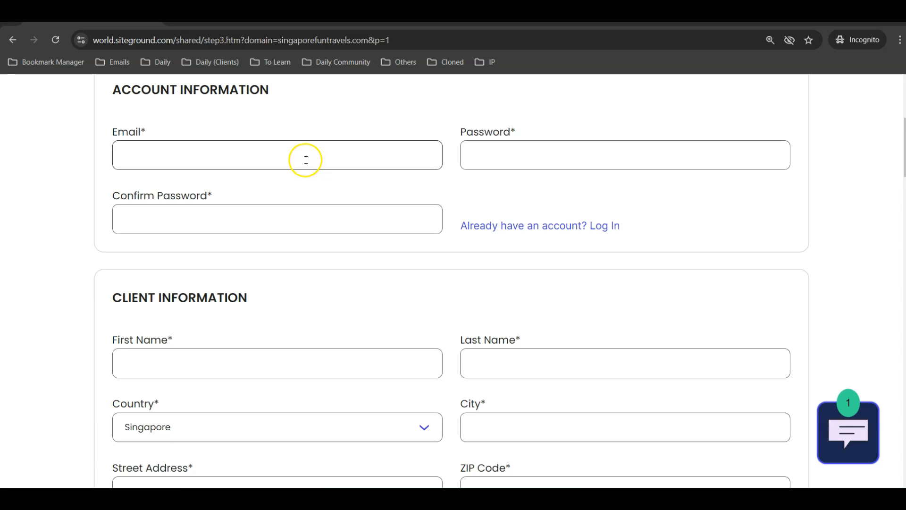
pyautogui.scroll(-2, 304, 159)
pyautogui.scroll(-2, 305, 160)
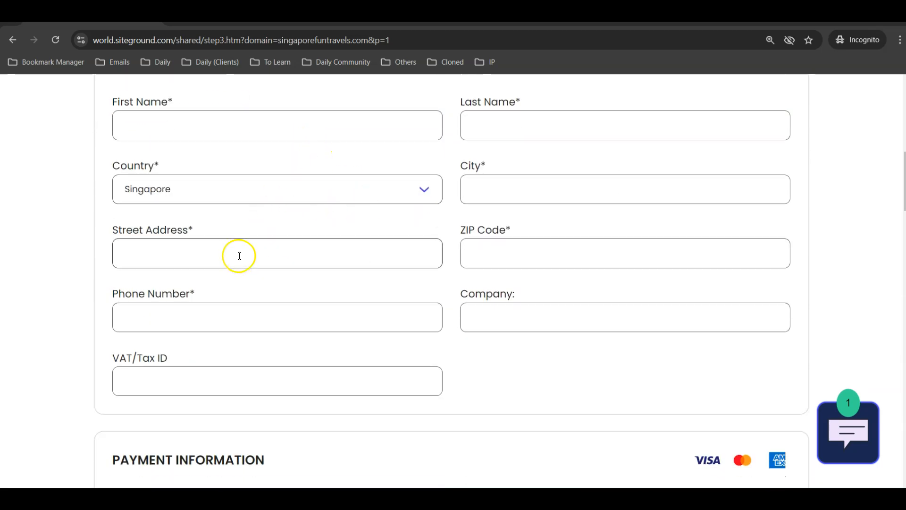
pyautogui.scroll(-5, 340, 207)
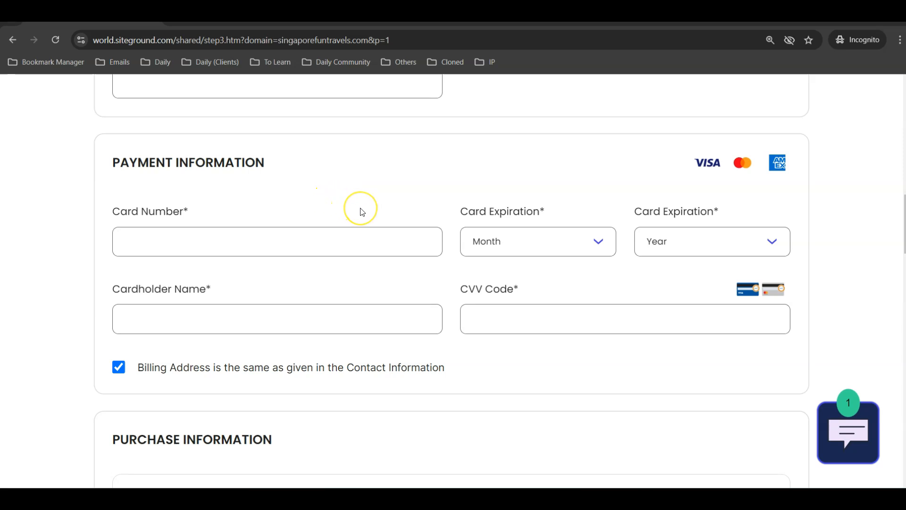
pyautogui.scroll(-3, 362, 212)
pyautogui.scroll(-1, 364, 195)
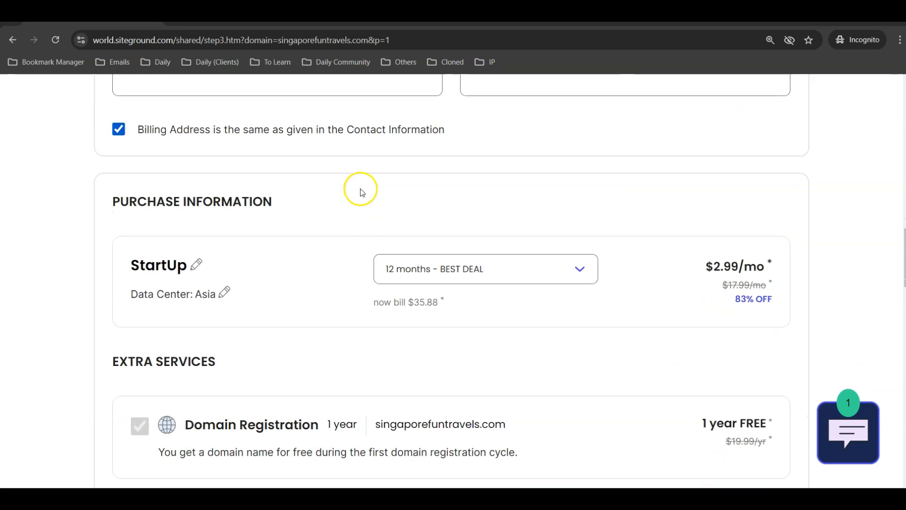
pyautogui.scroll(-1, 339, 191)
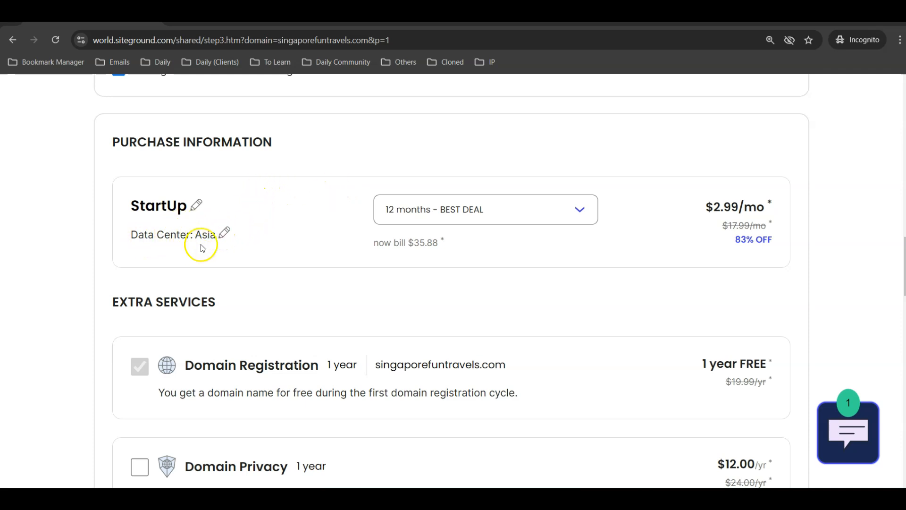
# Step: Set the StartUp plan's data center to USA, Virginia
pyautogui.click(225, 232)
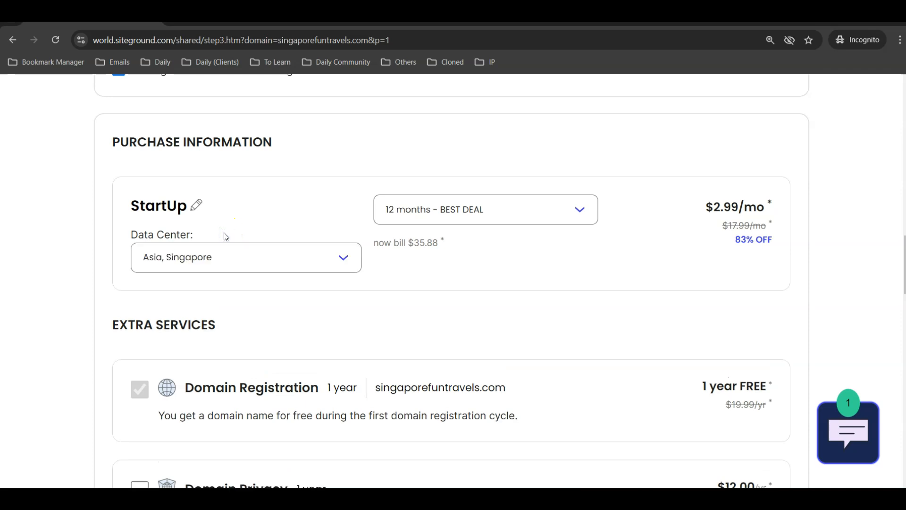
pyautogui.click(271, 256)
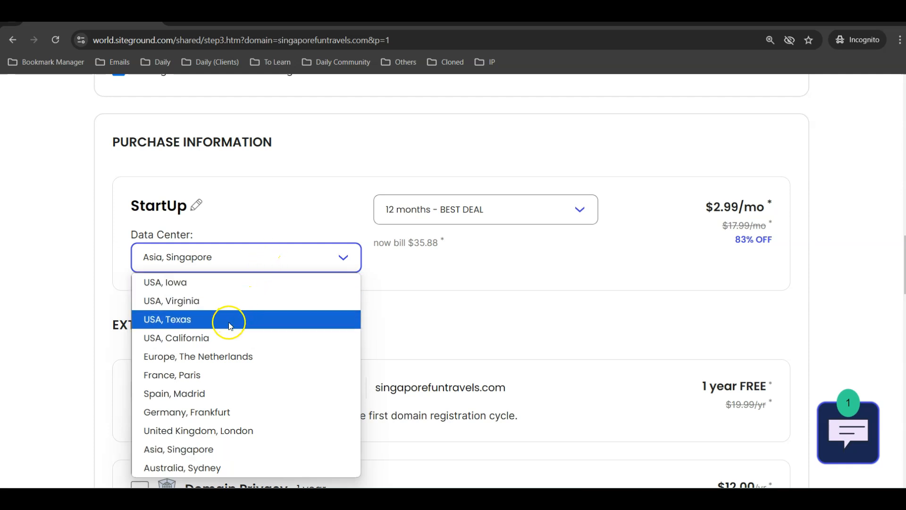
pyautogui.click(223, 307)
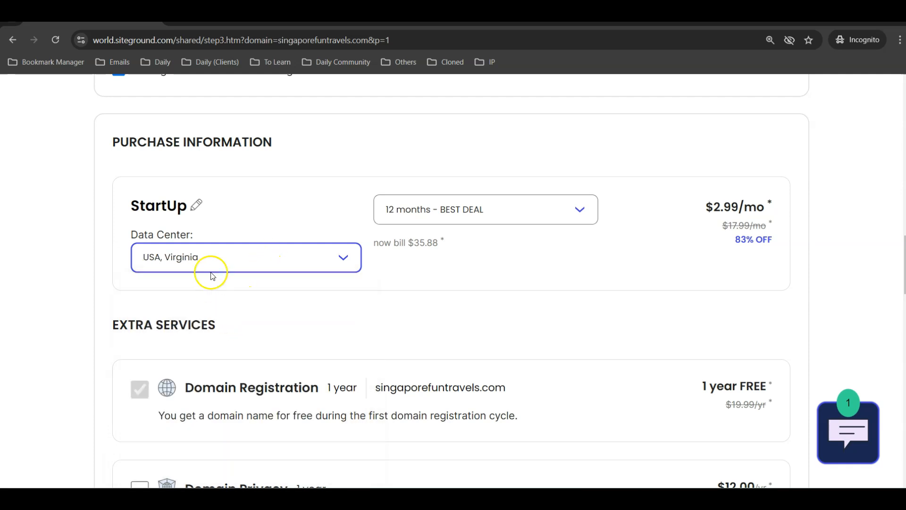
pyautogui.click(456, 279)
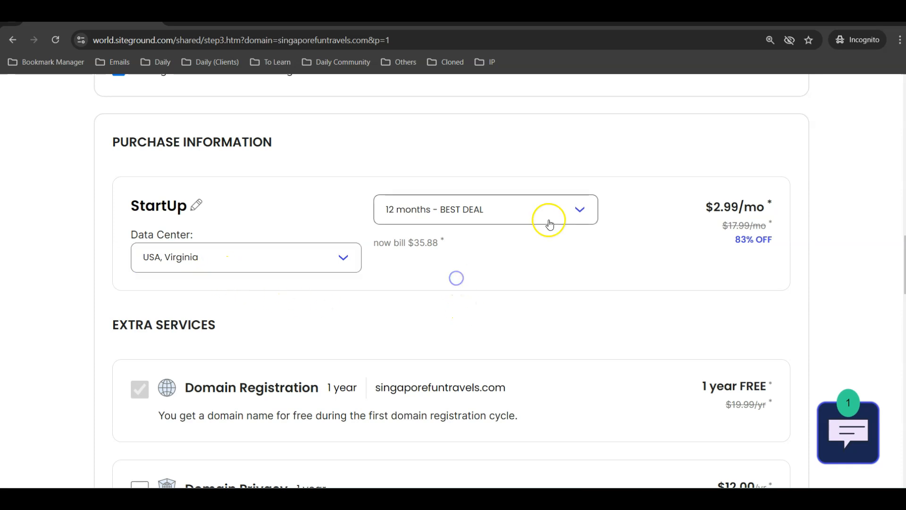
# Step: Try the 24-month billing period for the StartUp plan and return it to 12 months
pyautogui.click(562, 211)
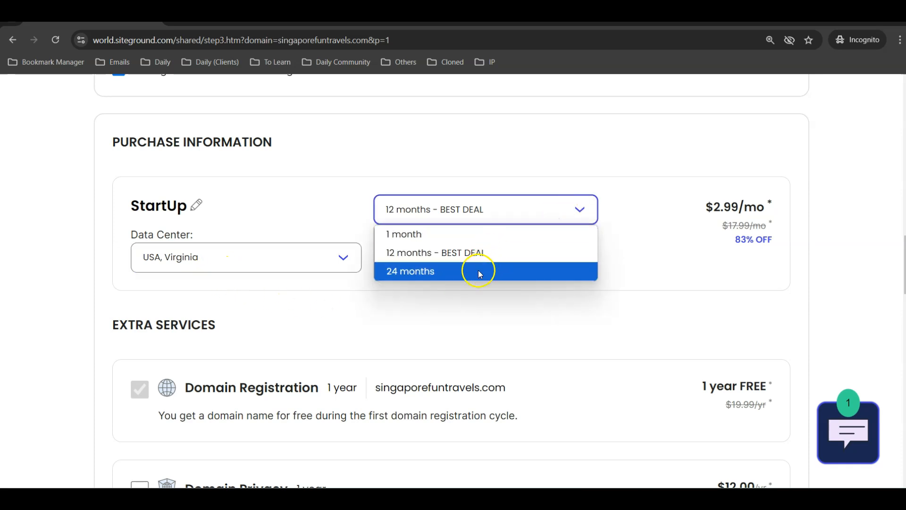
pyautogui.click(469, 253)
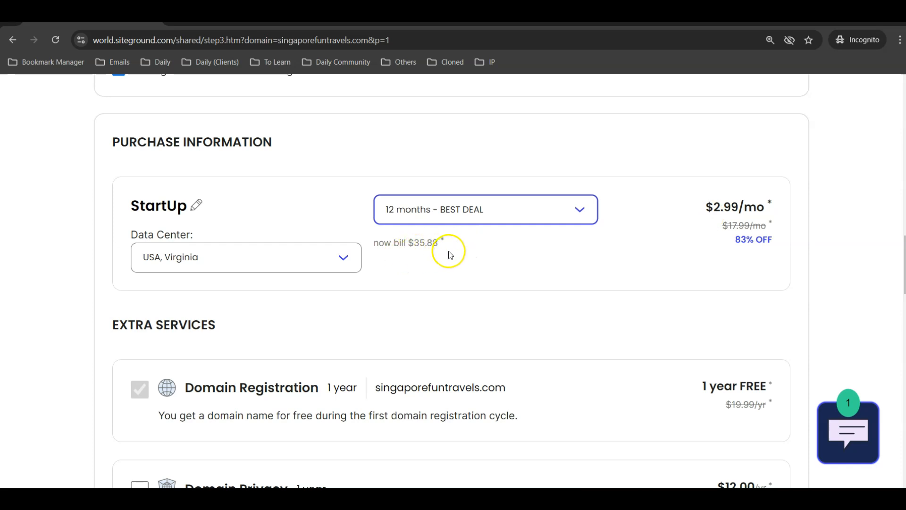
pyautogui.click(536, 208)
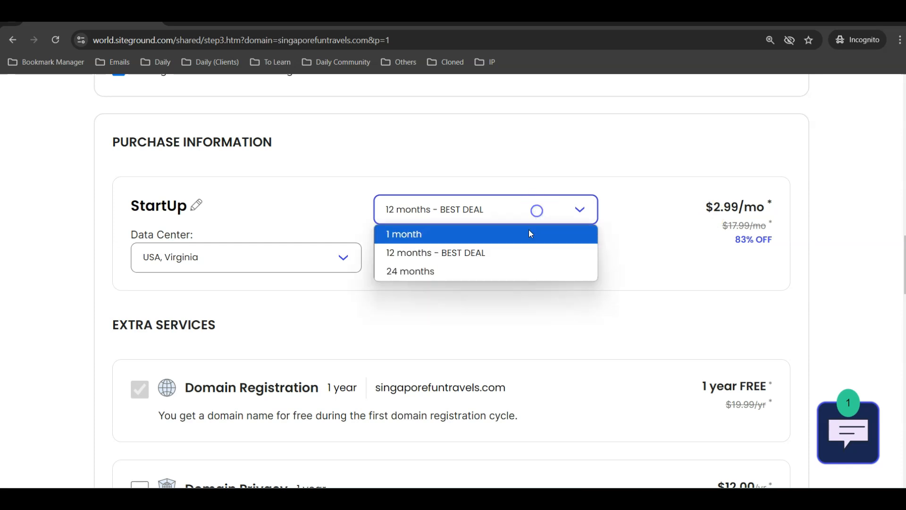
pyautogui.click(520, 269)
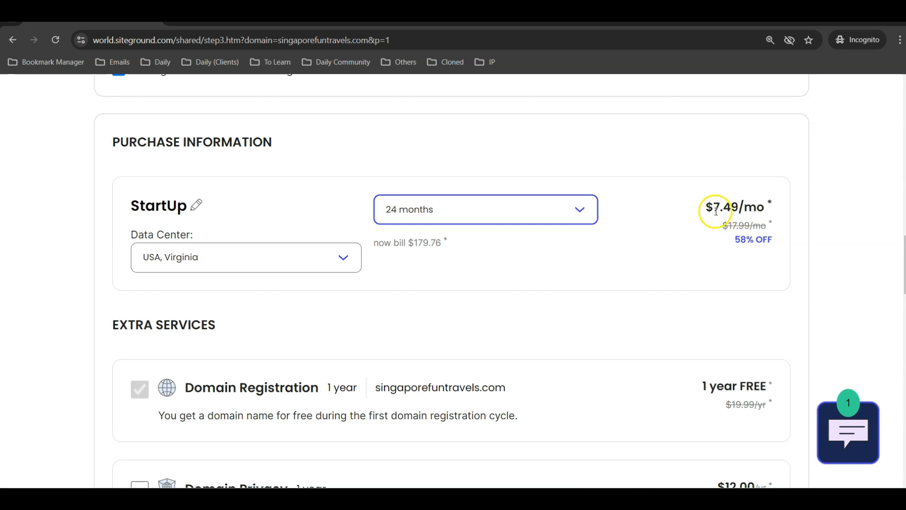
pyautogui.click(503, 207)
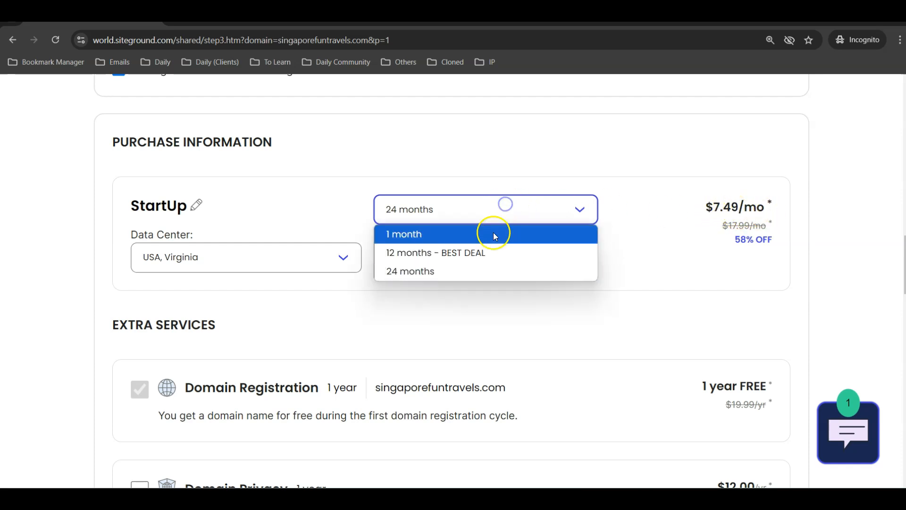
pyautogui.click(492, 252)
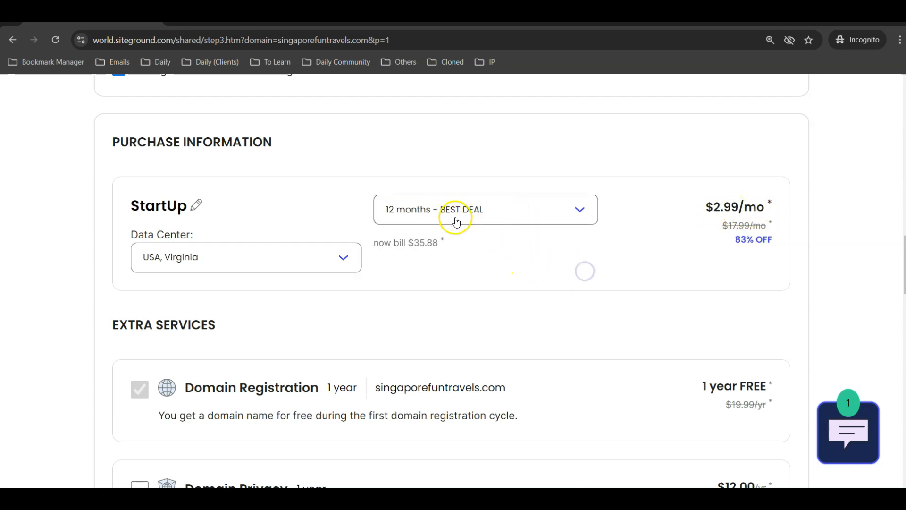
# Step: Add the Domain Privacy extra service to the order and remove it again
pyautogui.scroll(-3, 543, 245)
pyautogui.scroll(-2, 532, 230)
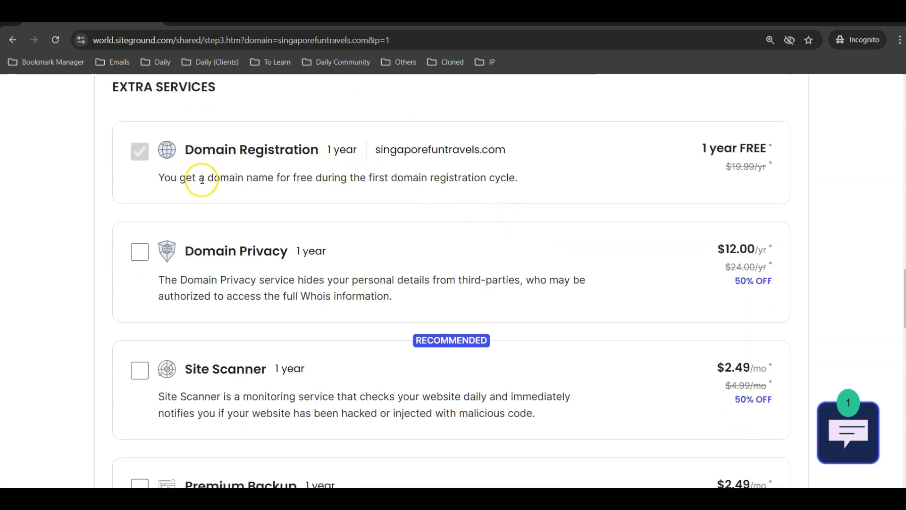
pyautogui.scroll(1, 245, 174)
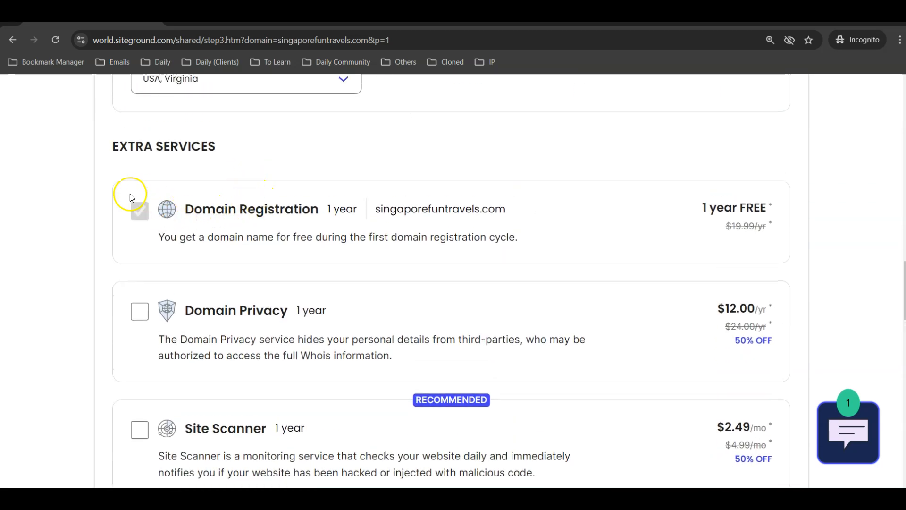
pyautogui.scroll(-2, 56, 228)
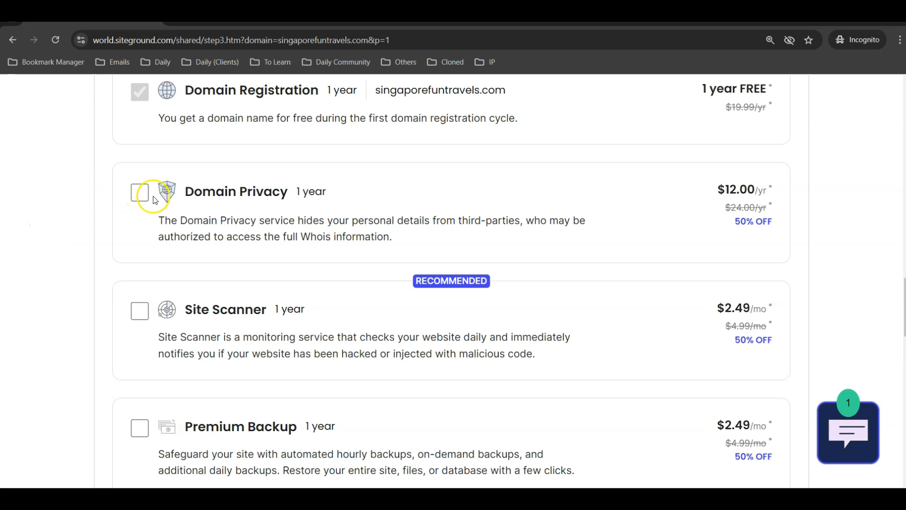
pyautogui.click(139, 199)
pyautogui.scroll(1, 364, 203)
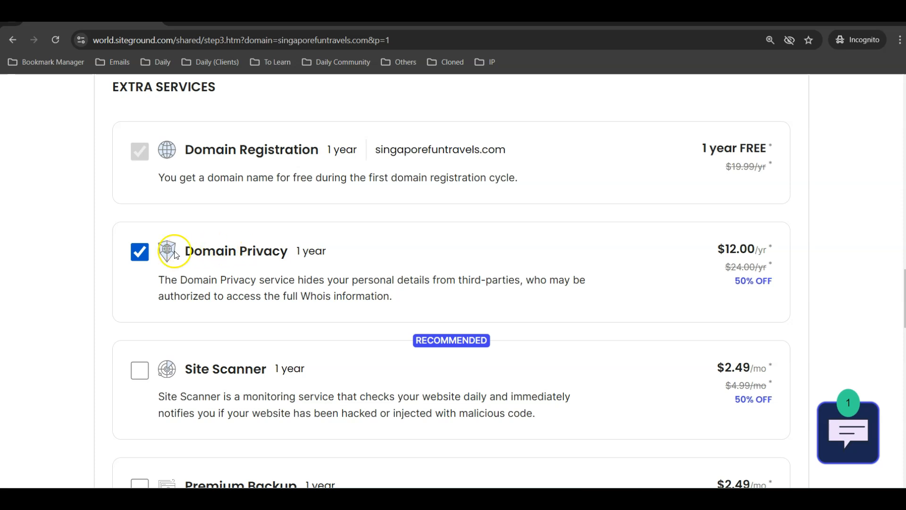
pyautogui.click(140, 252)
# Step: Examine the Site Scanner, Premium Backup and Email Marketing extra services, including the backup service's description
pyautogui.scroll(-2, 69, 238)
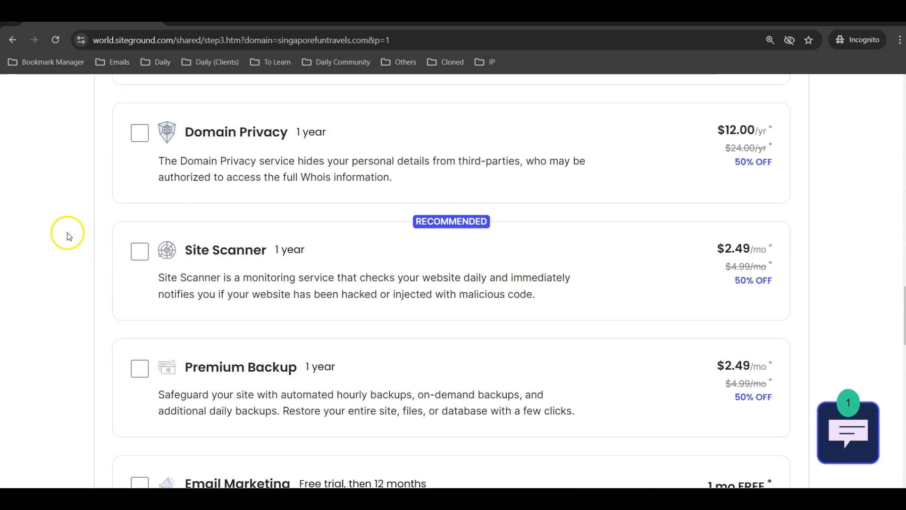
pyautogui.scroll(-1, 147, 241)
pyautogui.scroll(-1, 152, 221)
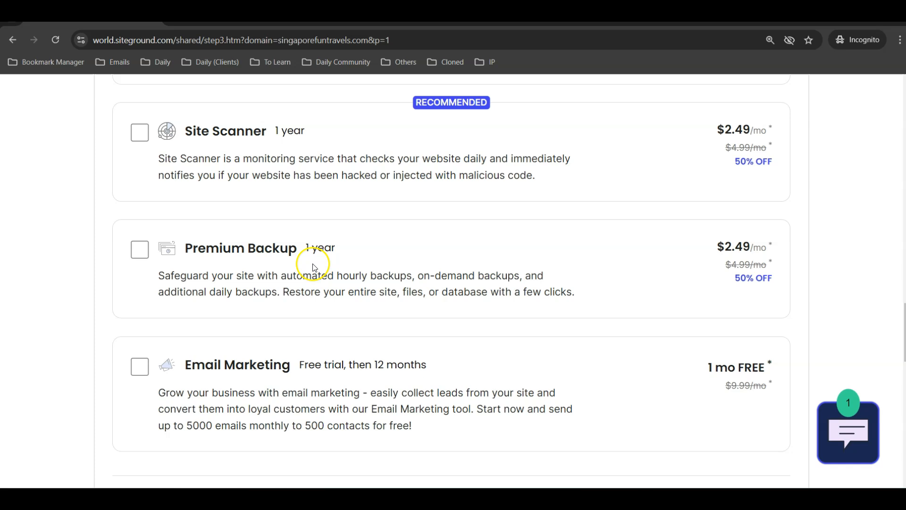
pyautogui.click(215, 269)
pyautogui.moveTo(284, 274); pyautogui.dragTo(416, 276)
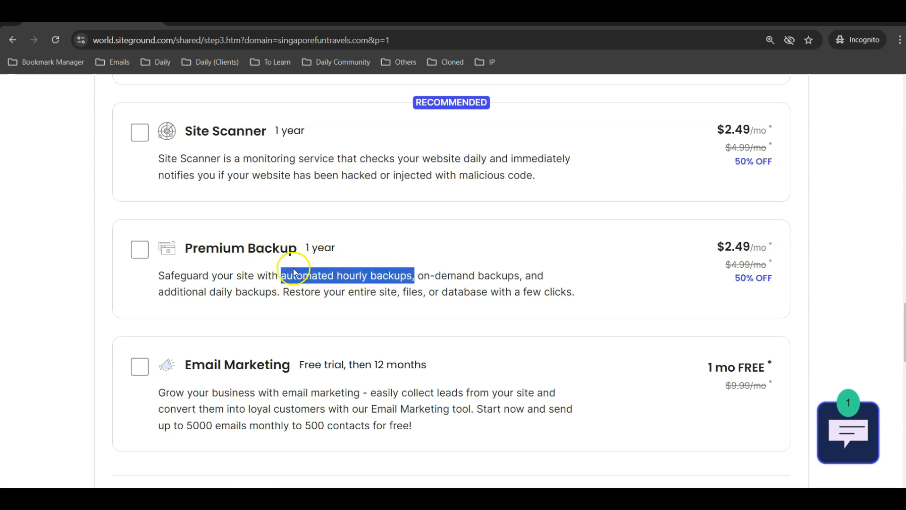
pyautogui.click(252, 280)
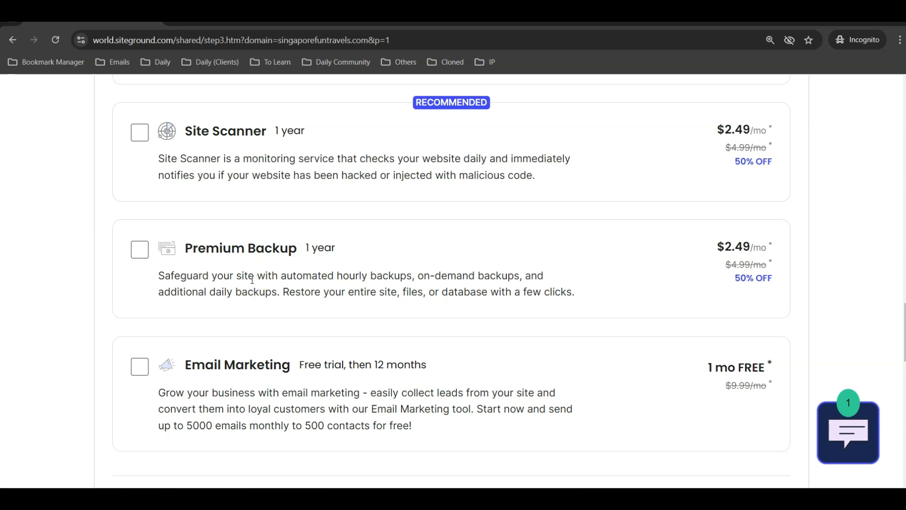
pyautogui.scroll(-1, 252, 280)
pyautogui.scroll(-1, 243, 269)
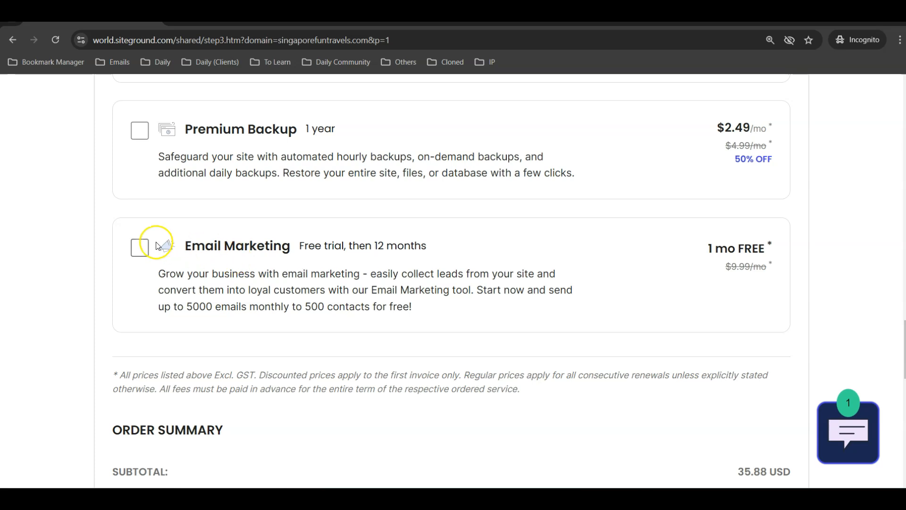
# Step: Agree to the Terms of Service and Privacy Policy and submit the hosting order for payment
pyautogui.scroll(-1, 95, 244)
pyautogui.scroll(-4, 80, 244)
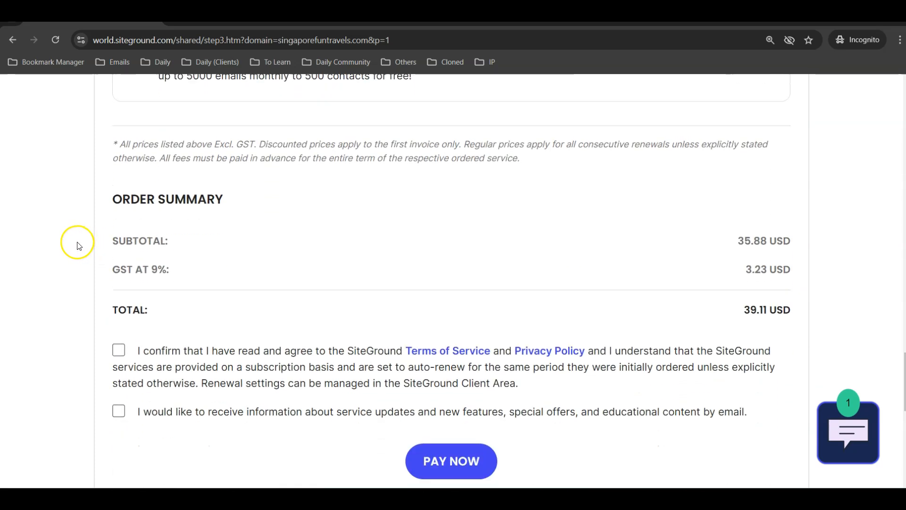
pyautogui.click(120, 284)
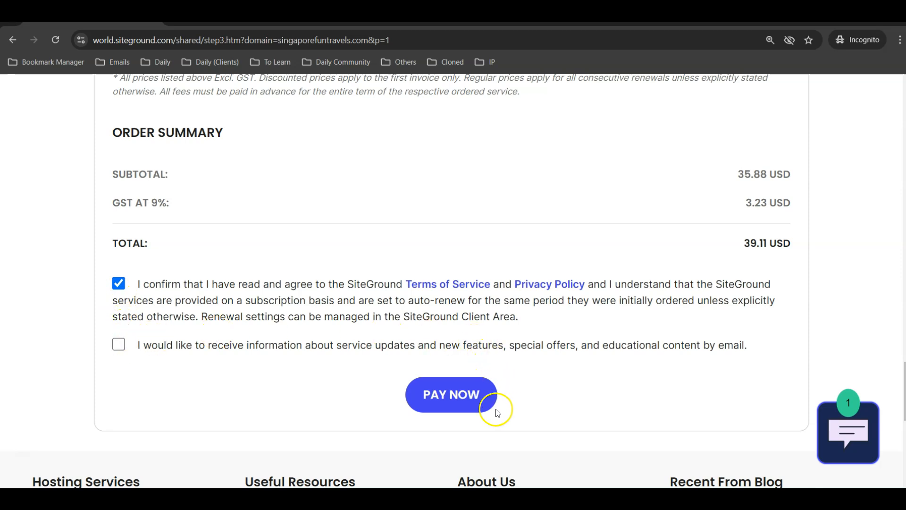
pyautogui.click(451, 397)
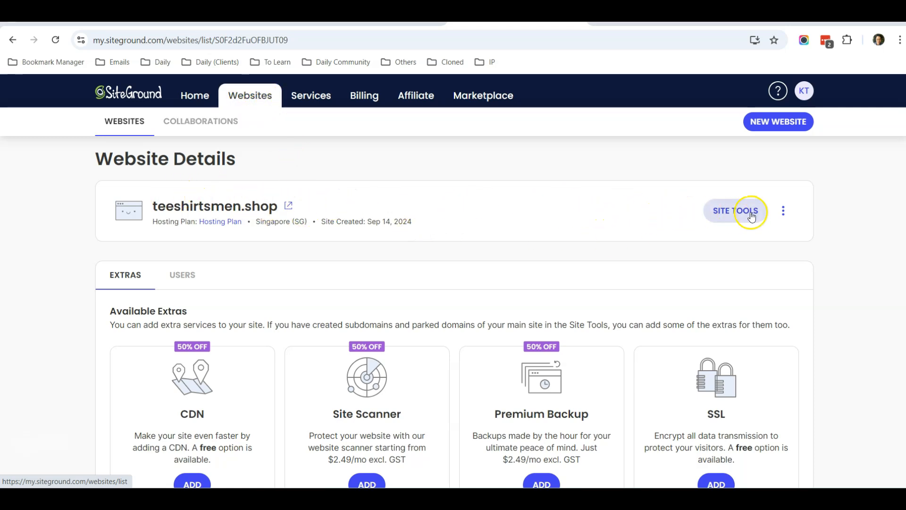
# Step: Open Site Tools for the teeshirtsmen.shop website
pyautogui.click(742, 217)
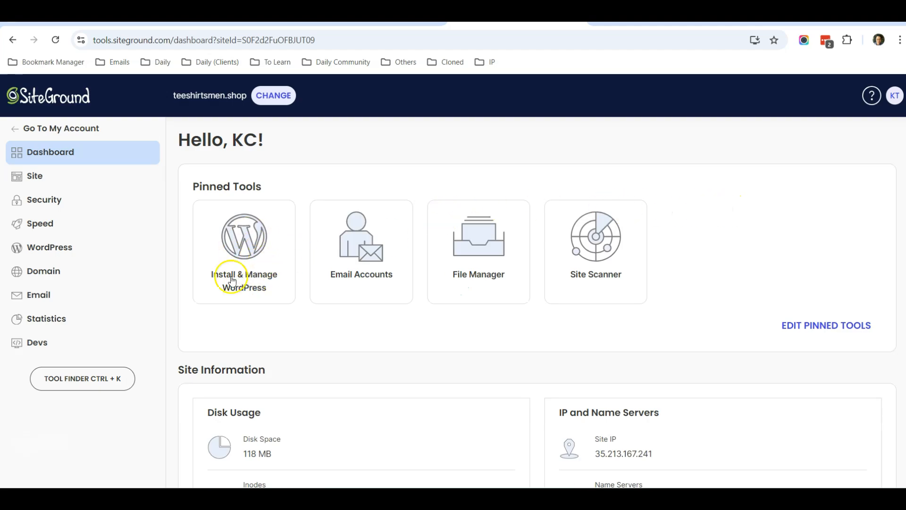
# Step: Open the WordPress installation tool for teeshirtsmen.shop and choose plain WordPress as the application to install
pyautogui.click(249, 275)
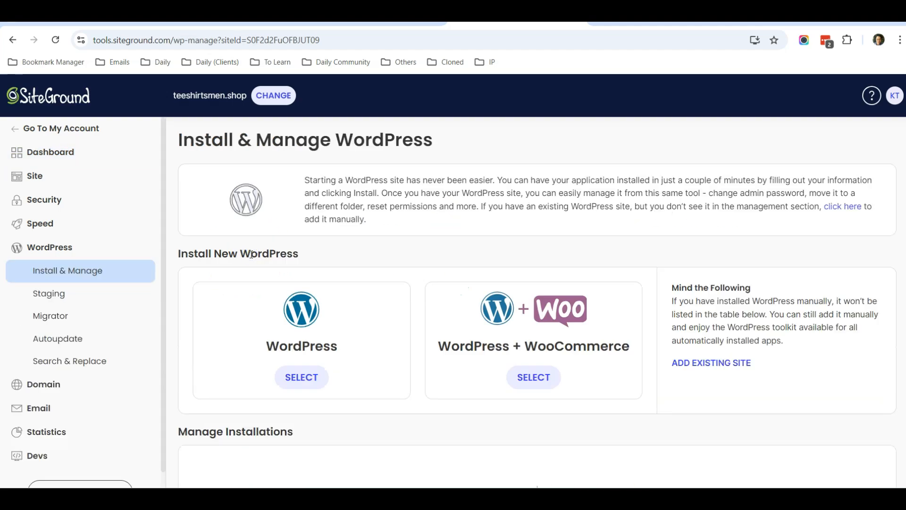
pyautogui.scroll(-2, 369, 243)
pyautogui.scroll(1, 349, 283)
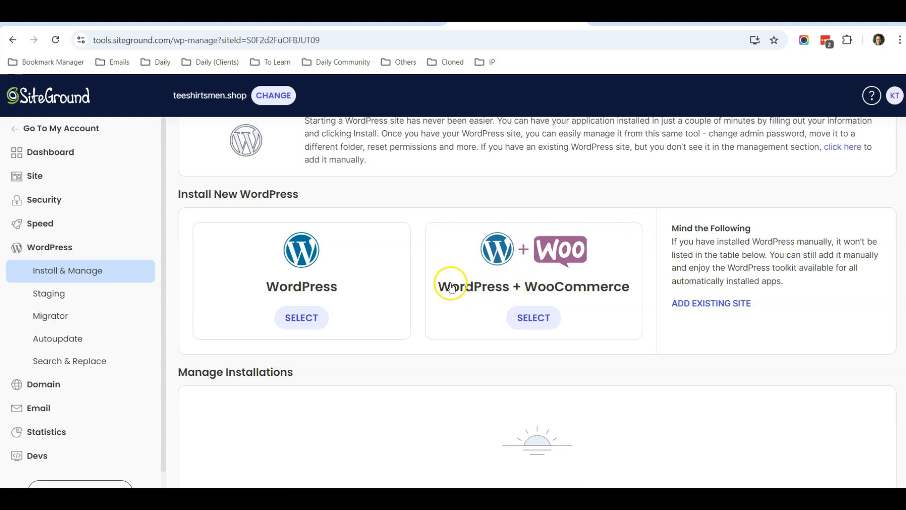
pyautogui.click(300, 318)
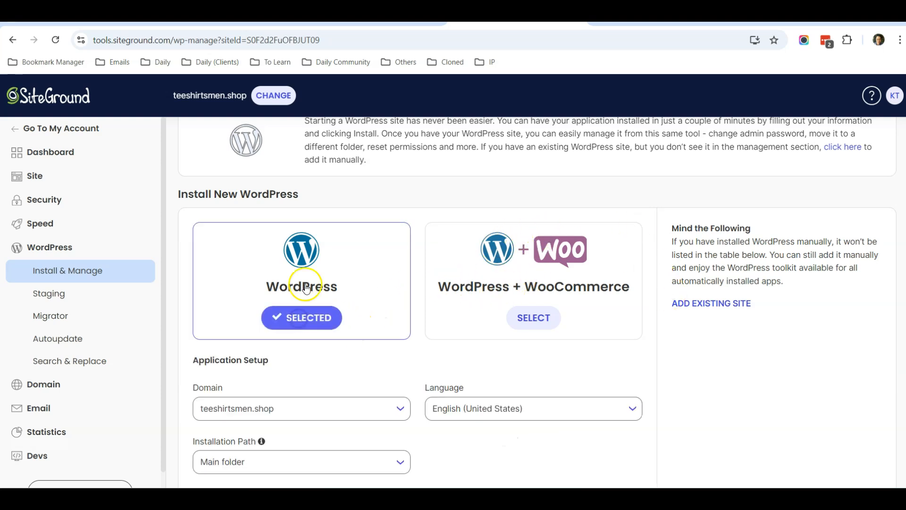
# Step: Fill in the admin username and email for the WordPress installation, and generate and copy a strong admin password
pyautogui.scroll(-4, 305, 304)
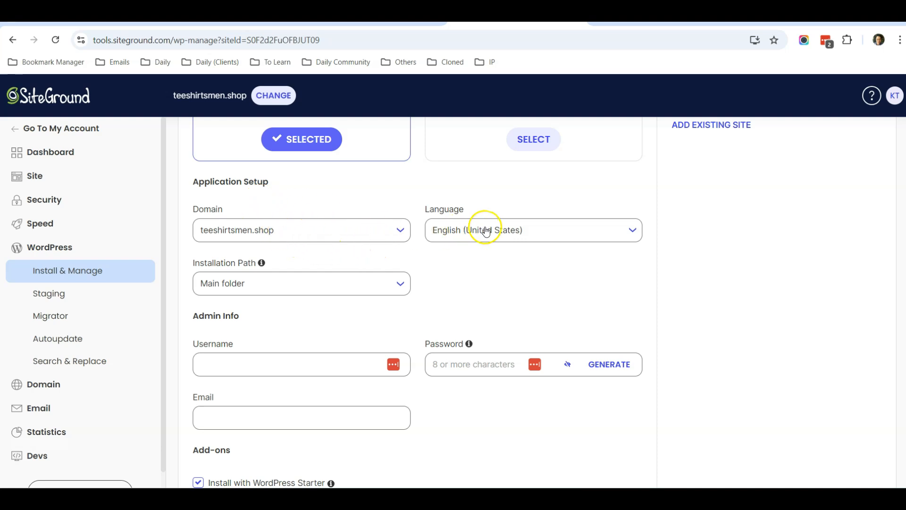
pyautogui.scroll(-1, 342, 297)
pyautogui.scroll(-1, 342, 297)
pyautogui.click(276, 300)
pyautogui.click(288, 326)
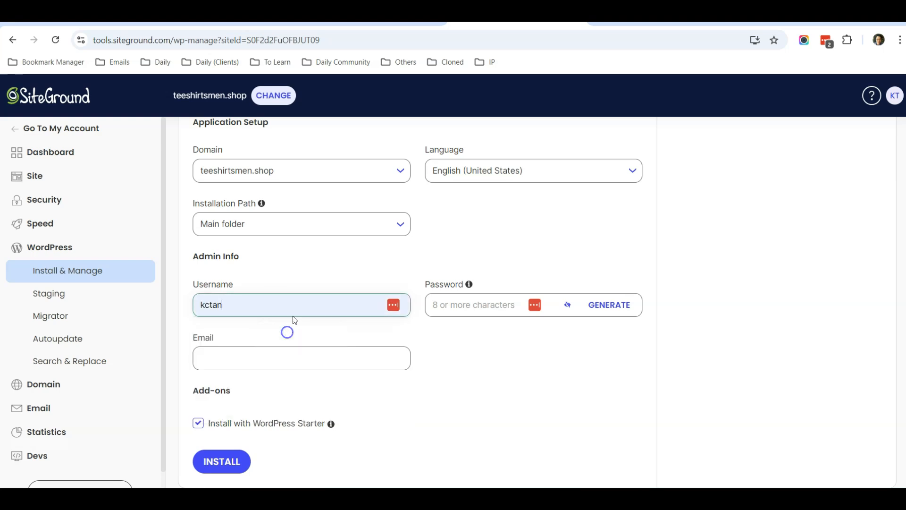
pyautogui.click(610, 309)
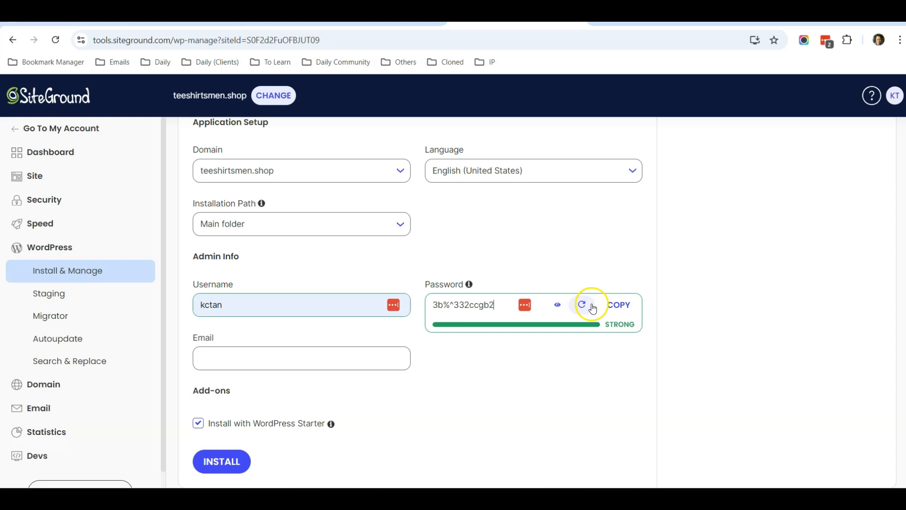
pyautogui.click(619, 305)
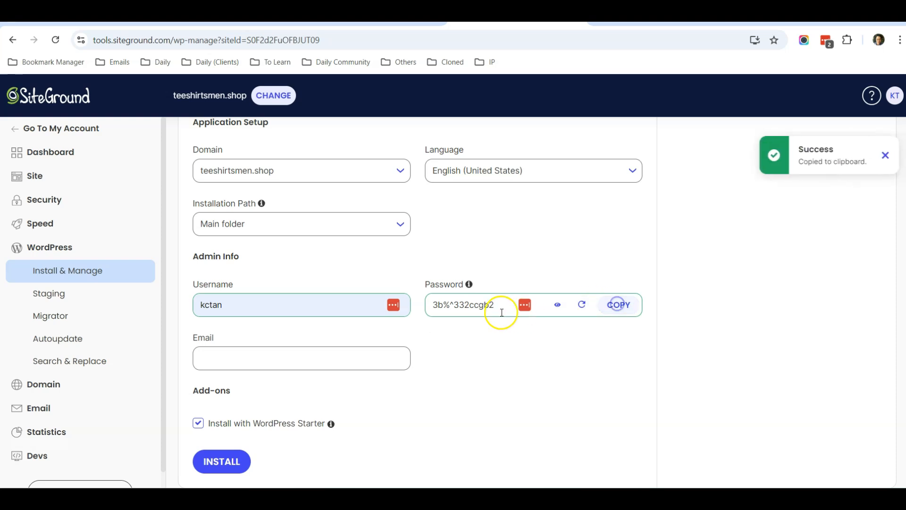
pyautogui.click(287, 357)
pyautogui.click(291, 382)
# Step: Exclude the WordPress Starter add-on and install WordPress on the domain
pyautogui.scroll(-5, 526, 395)
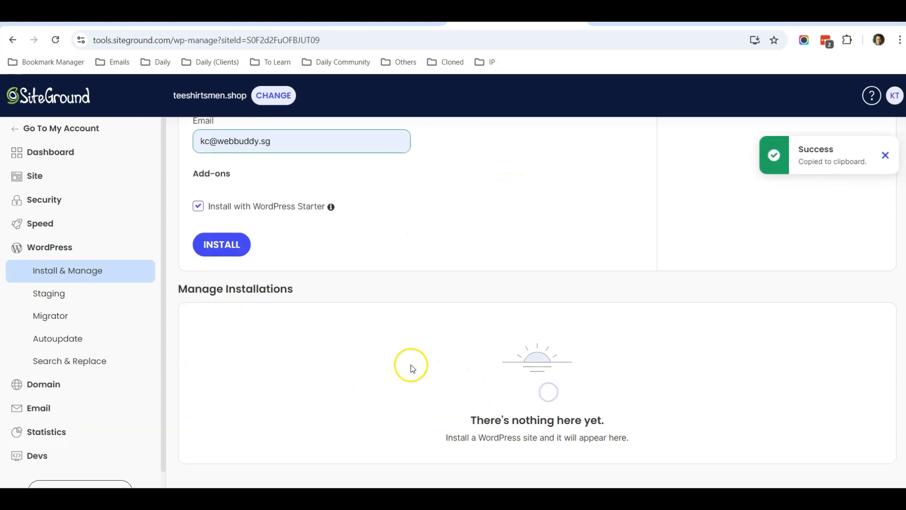
pyautogui.click(198, 208)
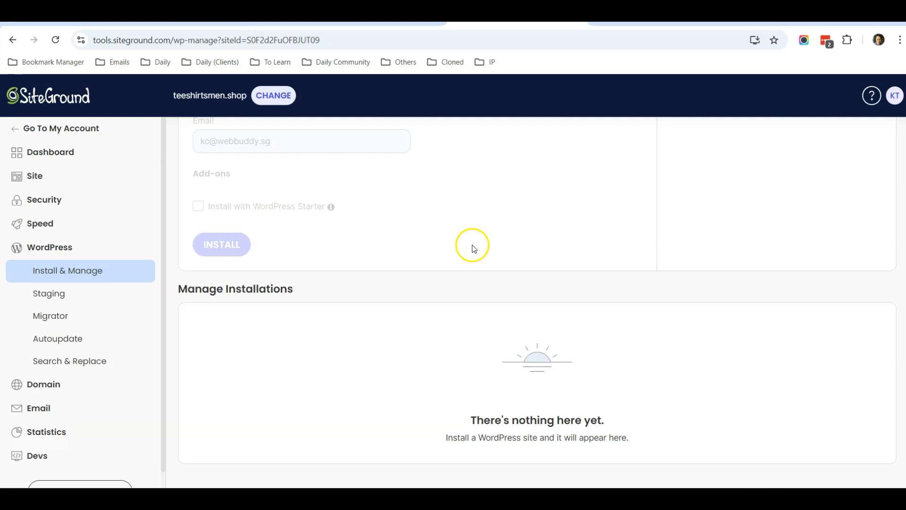
pyautogui.scroll(3, 476, 250)
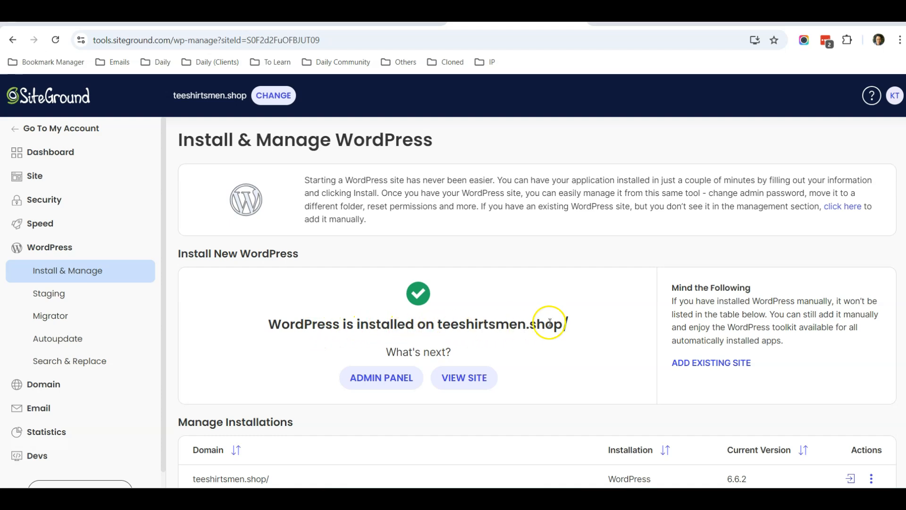
# Step: View the newly installed site and look through its homepage from start to end
pyautogui.scroll(-1, 401, 317)
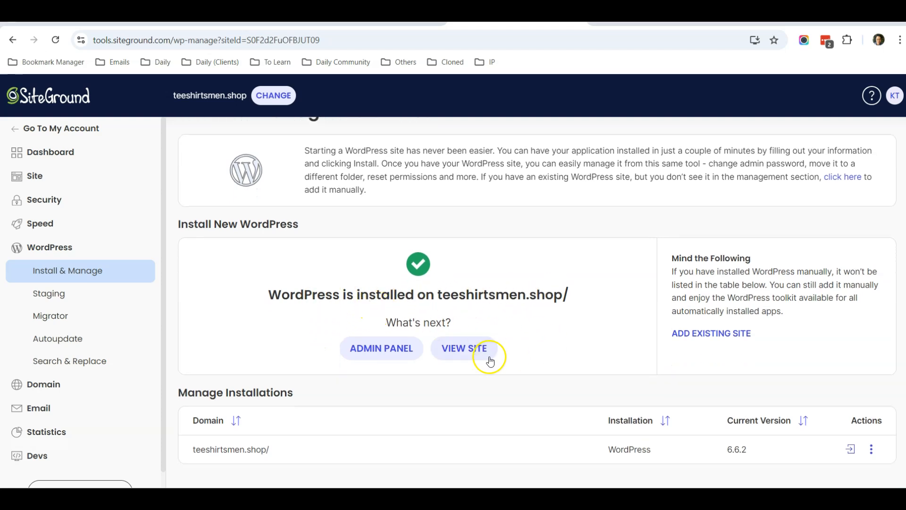
pyautogui.click(475, 350)
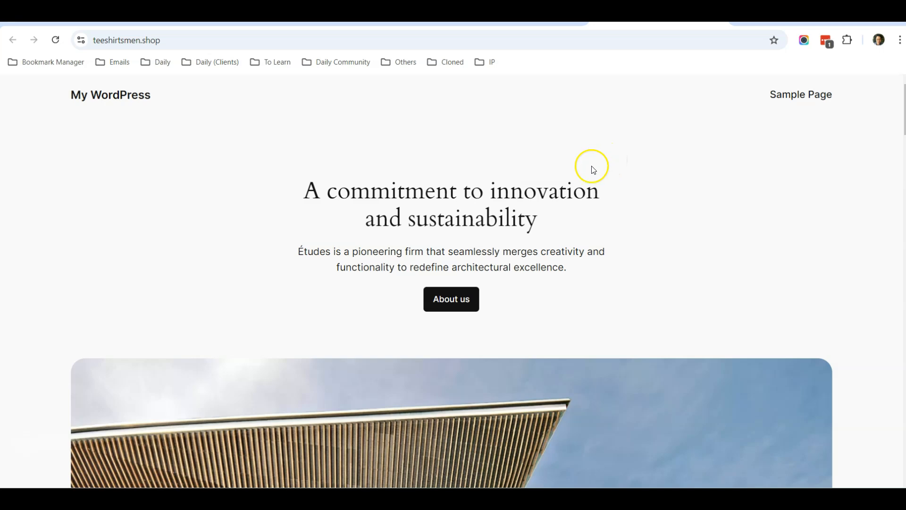
pyautogui.scroll(-15, 553, 196)
pyautogui.scroll(15, 554, 200)
pyautogui.click(443, 41)
pyautogui.click(465, 42)
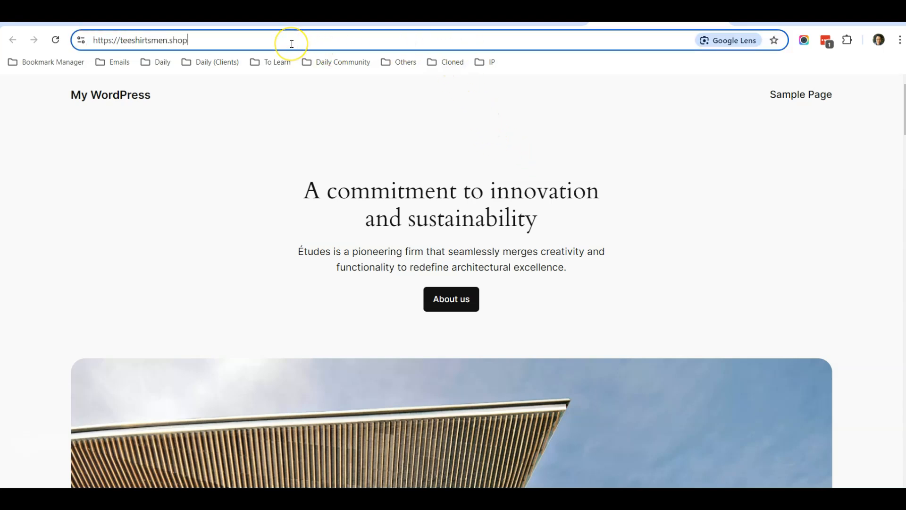
pyautogui.write('/w')
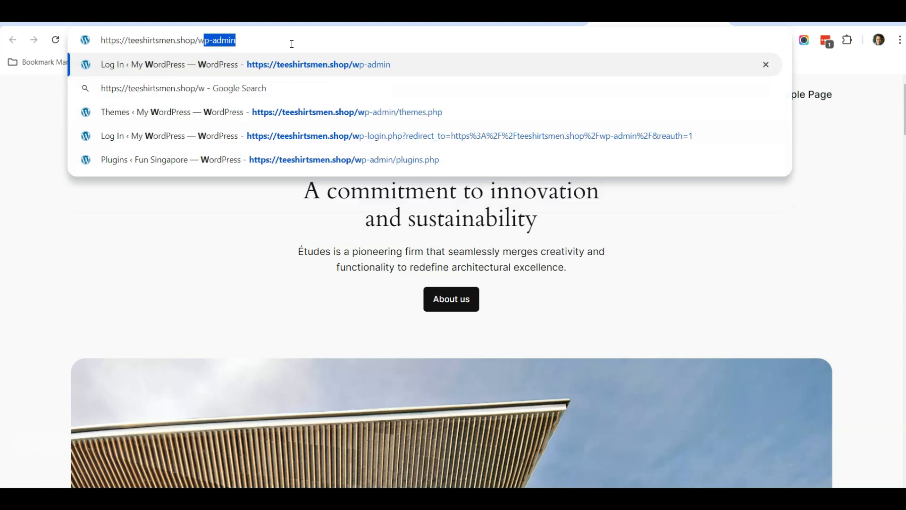
pyautogui.write('p-admin')
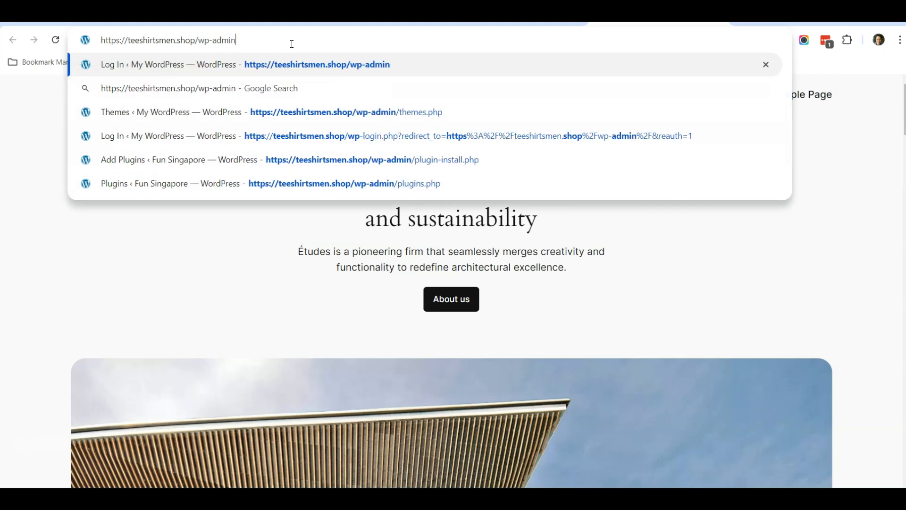
pyautogui.press('Return')
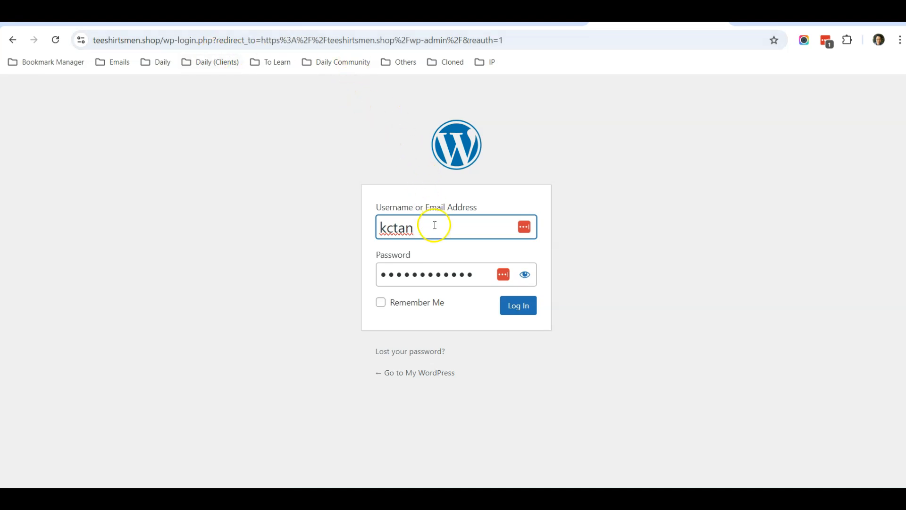
# Step: Replace the filled-in password with the copied admin password, enable Remember Me and log in
pyautogui.moveTo(475, 276); pyautogui.dragTo(380, 271)
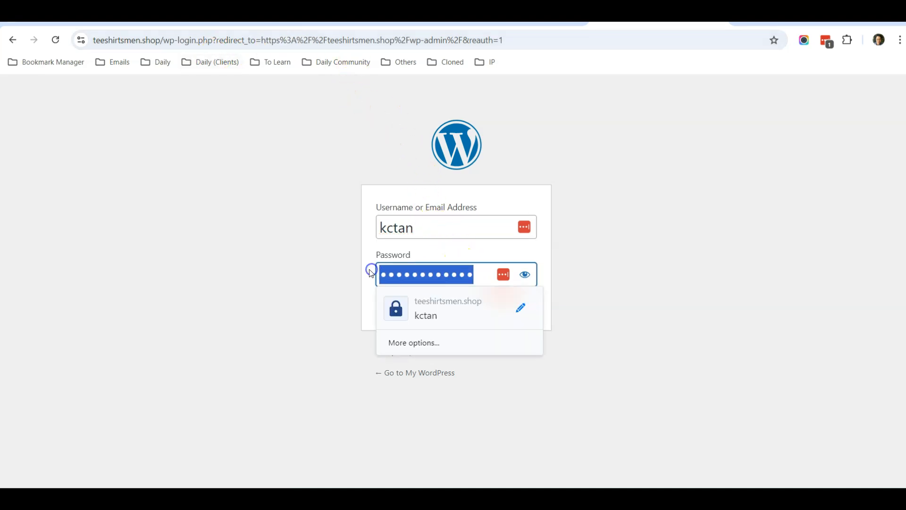
pyautogui.hotkey('ctrl', 'v')
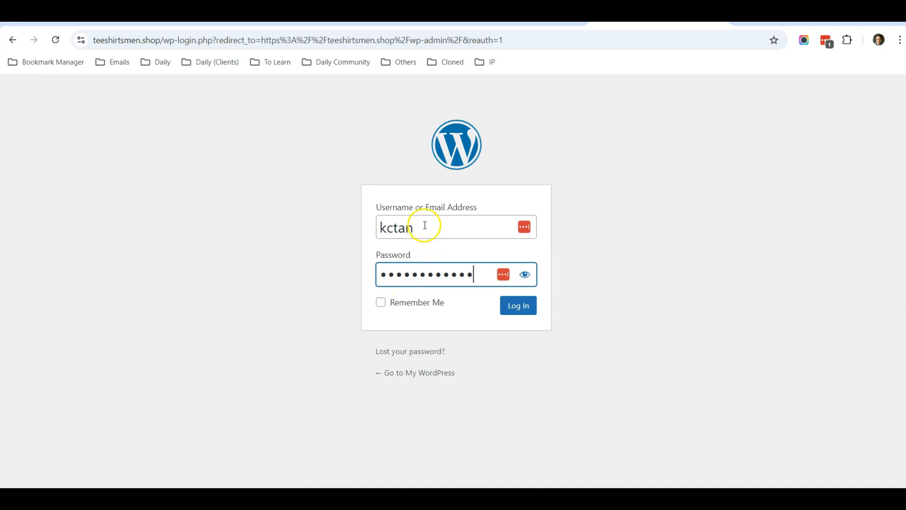
pyautogui.click(379, 304)
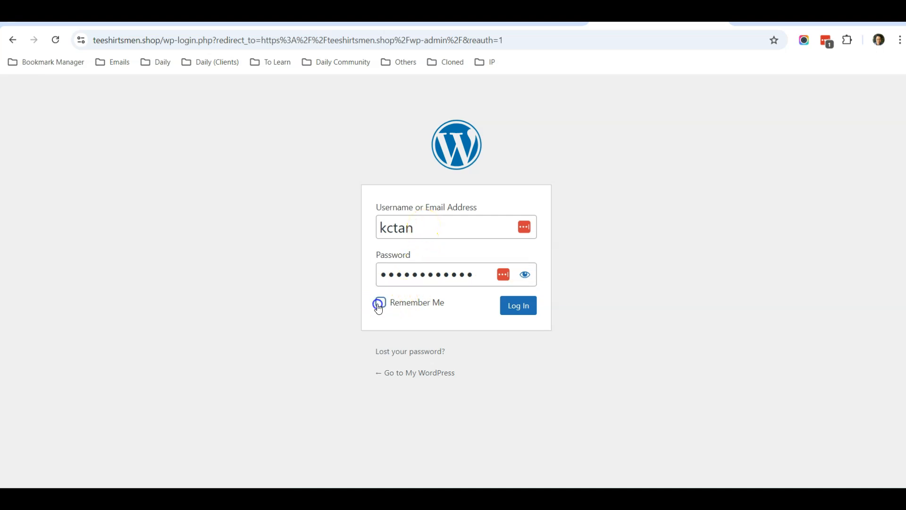
pyautogui.click(516, 306)
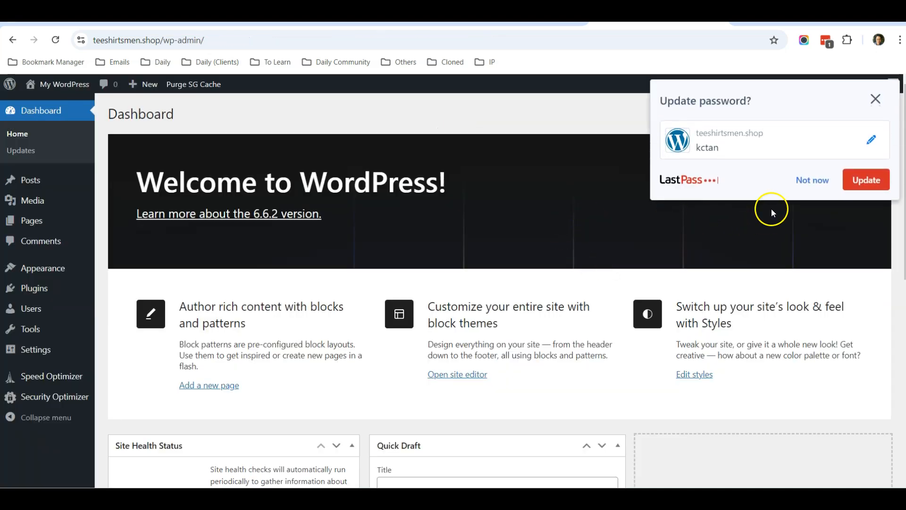
# Step: Decline the password manager's update offer and dismiss the WordPress welcome panel
pyautogui.click(812, 180)
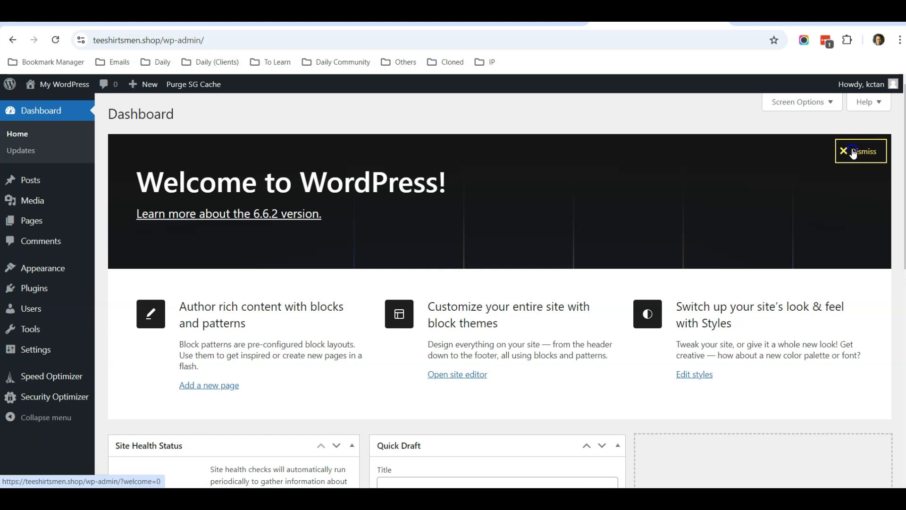
pyautogui.click(853, 154)
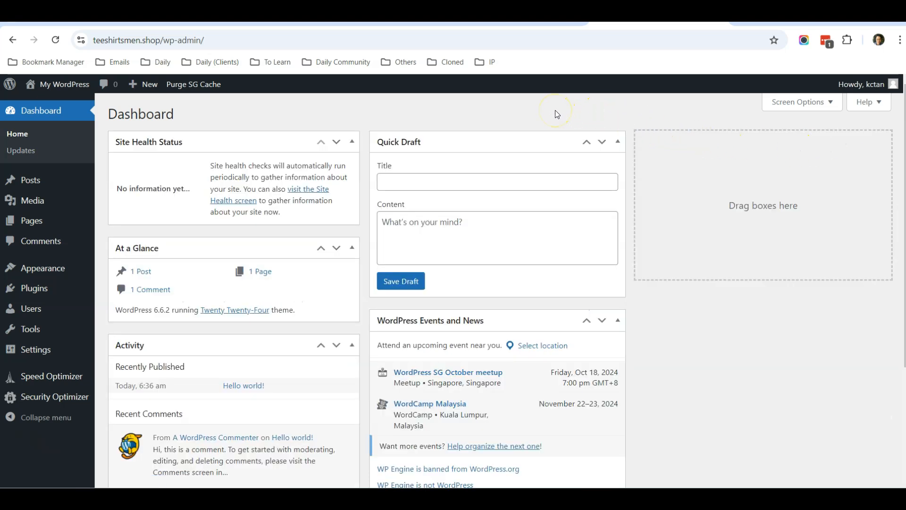
# Step: Open the live site from the dashboard in a new browser tab and look through its homepage
pyautogui.moveTo(62, 85)
pyautogui.rightClick(51, 105)
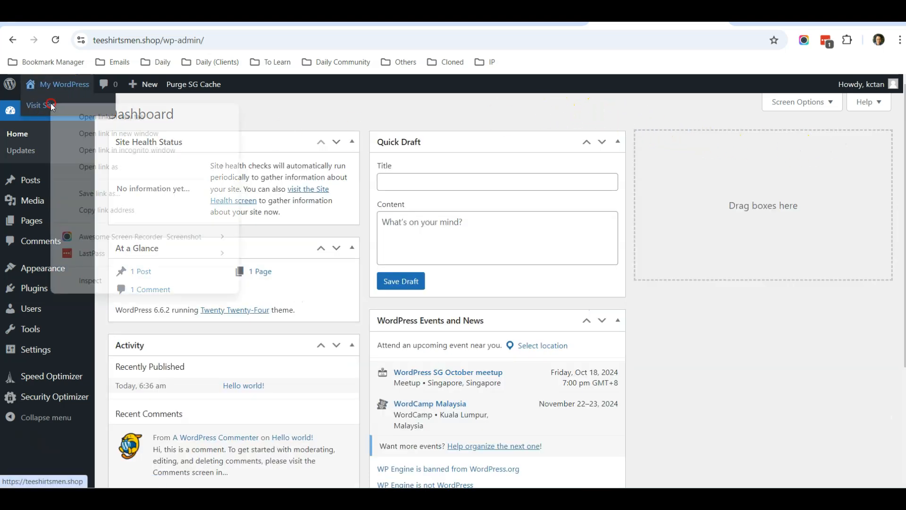
pyautogui.click(76, 116)
pyautogui.click(680, 15)
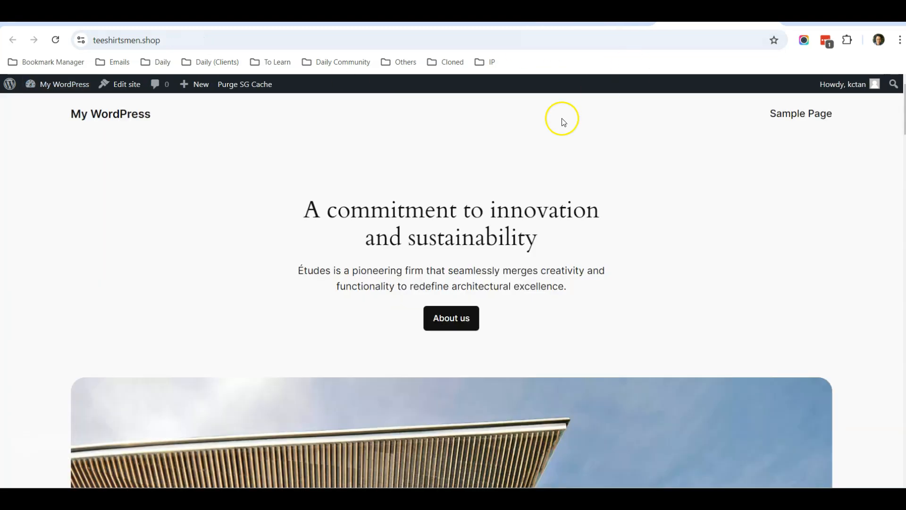
pyautogui.scroll(-14, 467, 197)
pyautogui.scroll(14, 467, 198)
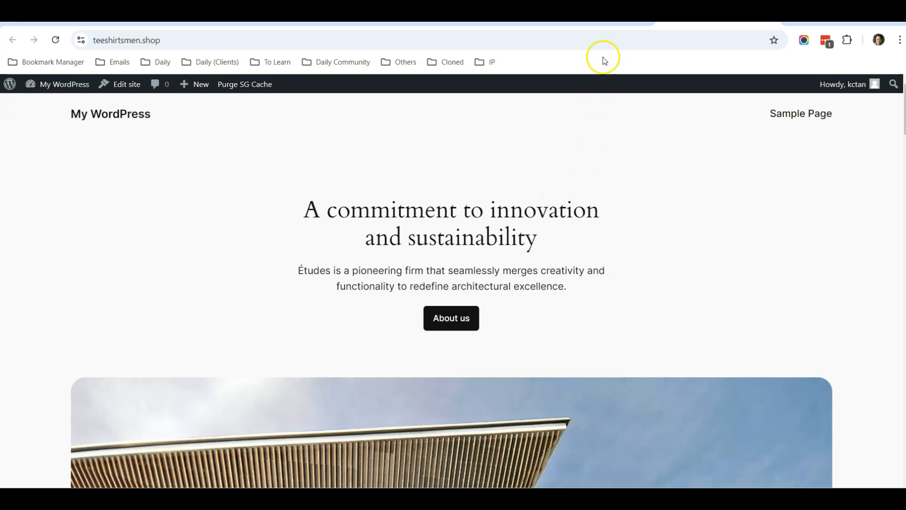
# Step: Return to the WordPress dashboard and open the Add Themes page
pyautogui.click(596, 14)
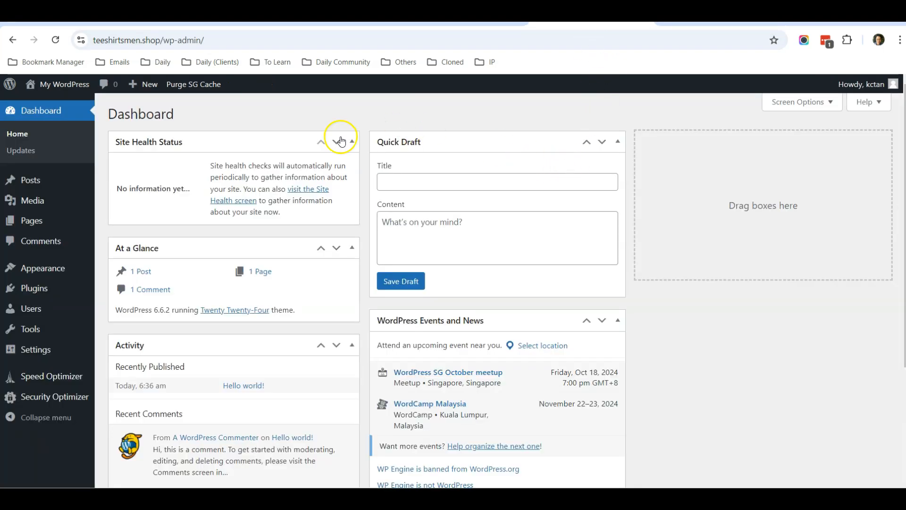
pyautogui.moveTo(55, 273)
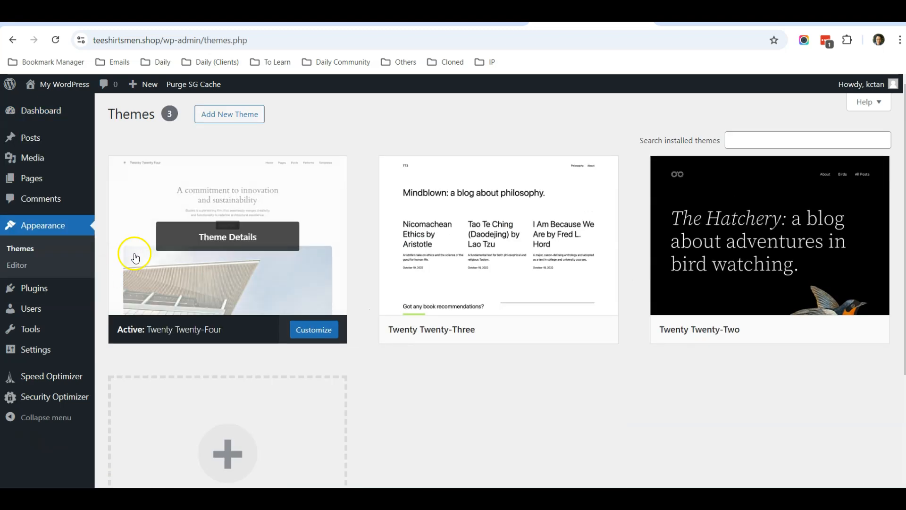
pyautogui.click(230, 121)
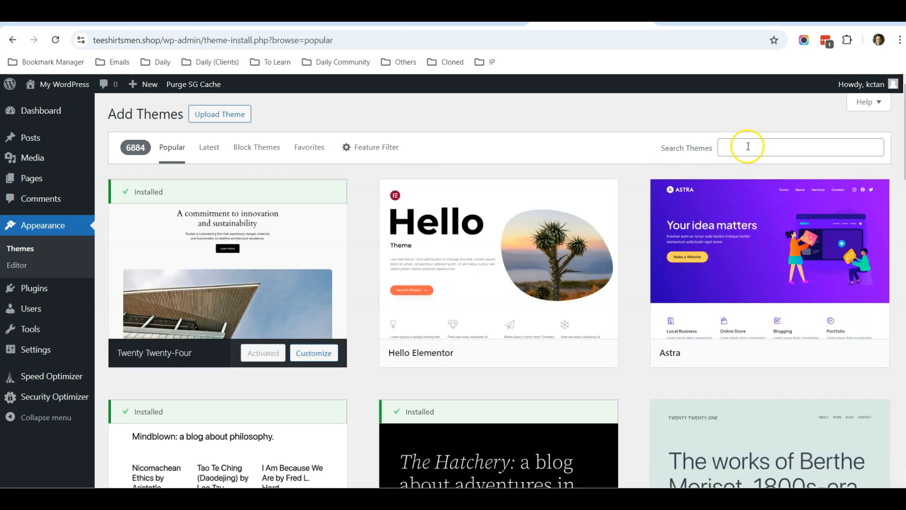
# Step: Search the theme directory for "travel" and browse the designs offered
pyautogui.click(748, 146)
pyautogui.write('t')
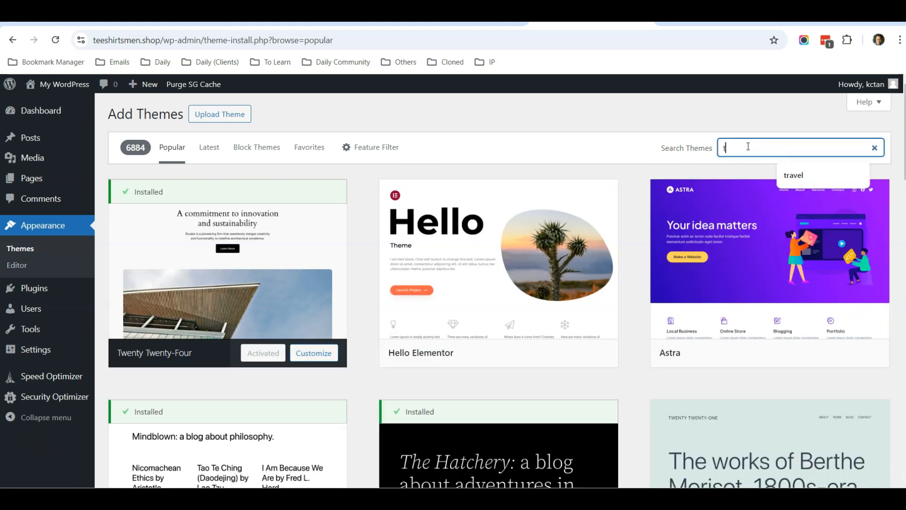
pyautogui.write('ravel')
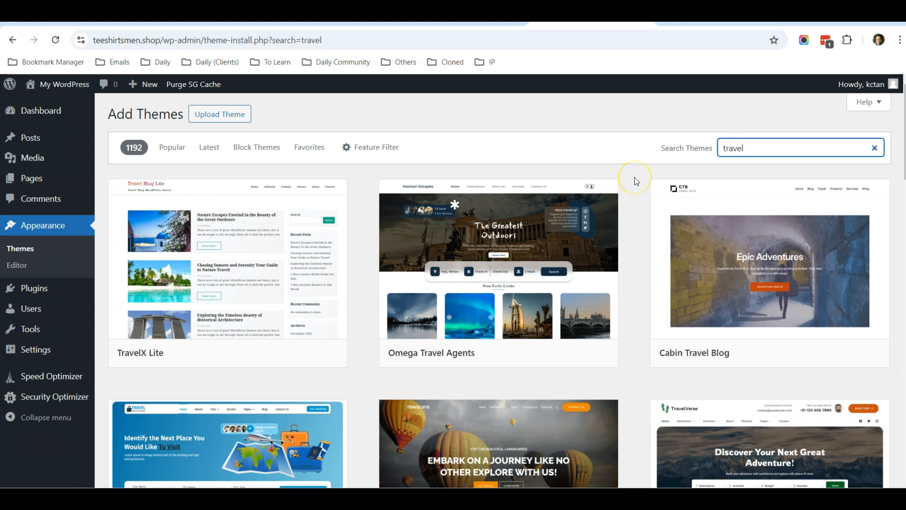
pyautogui.scroll(-1, 635, 177)
pyautogui.scroll(-5, 634, 179)
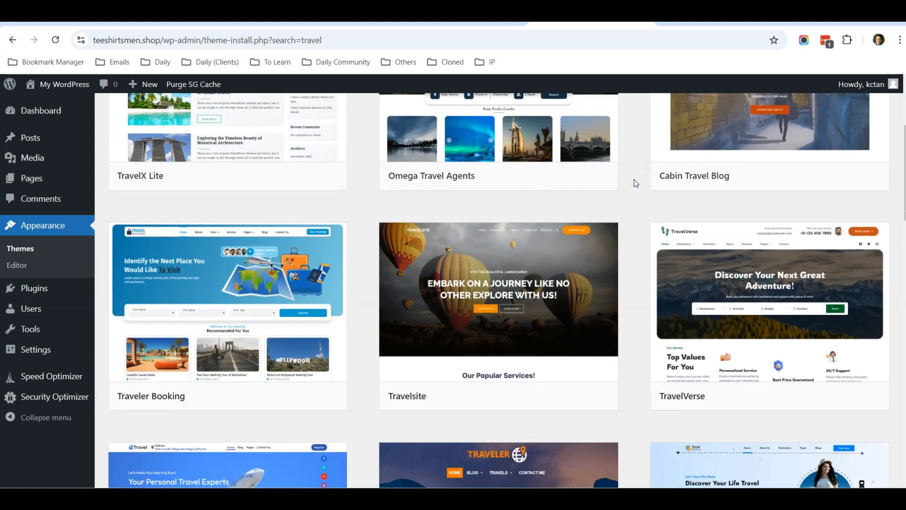
pyautogui.scroll(-6, 634, 183)
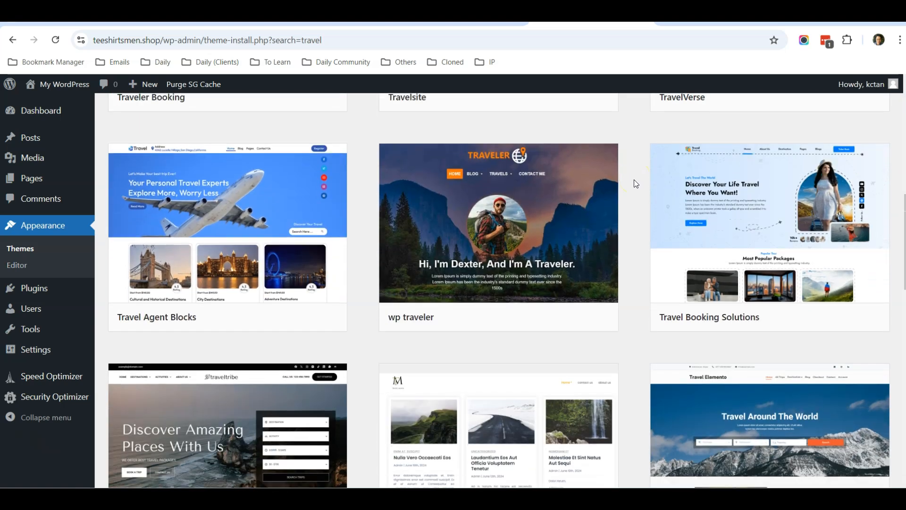
pyautogui.scroll(-2, 633, 183)
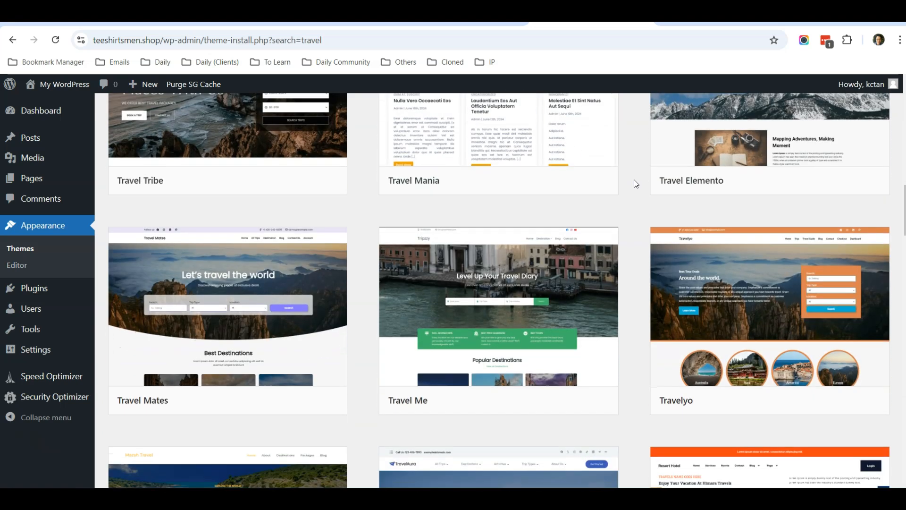
pyautogui.scroll(-4, 633, 180)
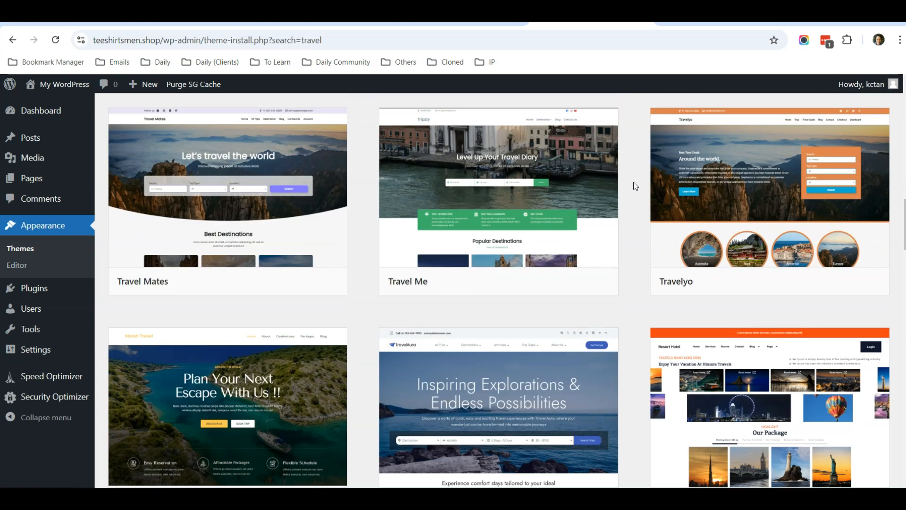
pyautogui.scroll(-3, 634, 183)
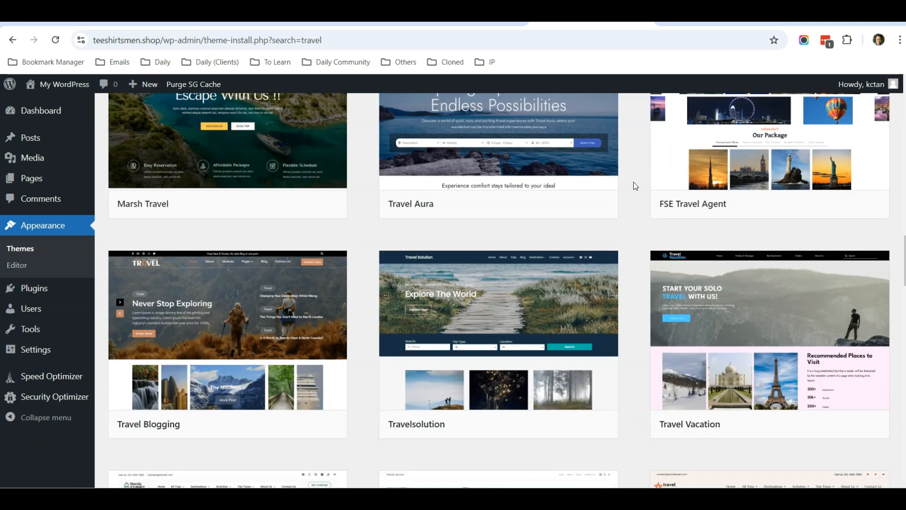
# Step: Pick the Travelsolution theme from the travel search results, install it and activate it
pyautogui.scroll(20, 633, 183)
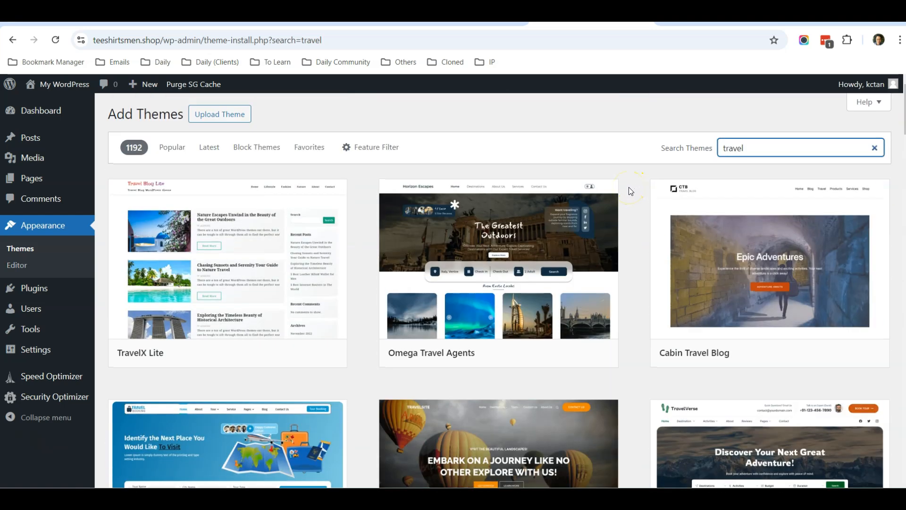
pyautogui.scroll(-3, 629, 188)
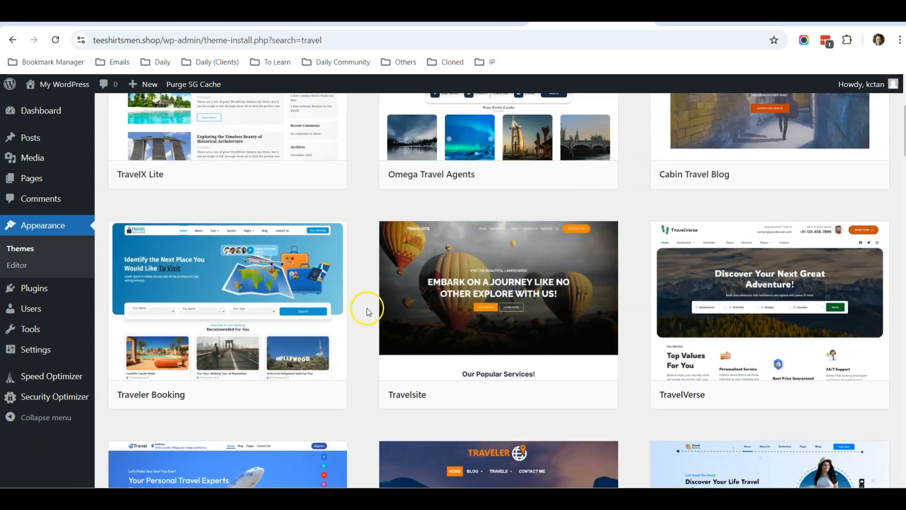
pyautogui.scroll(3, 363, 308)
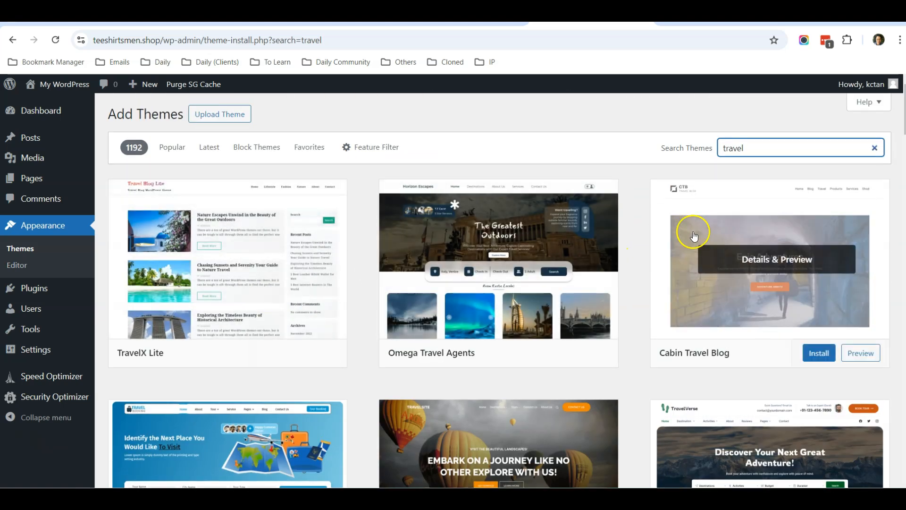
pyautogui.scroll(-3, 787, 280)
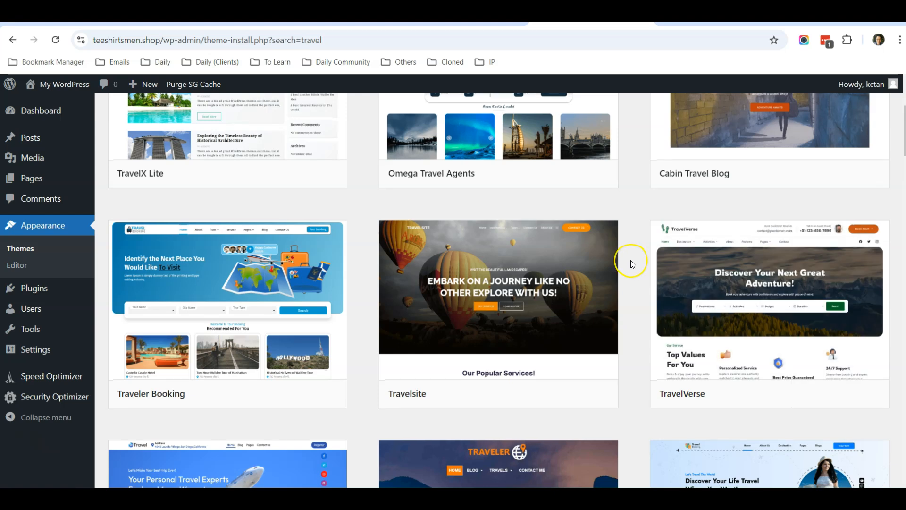
pyautogui.scroll(-1, 631, 259)
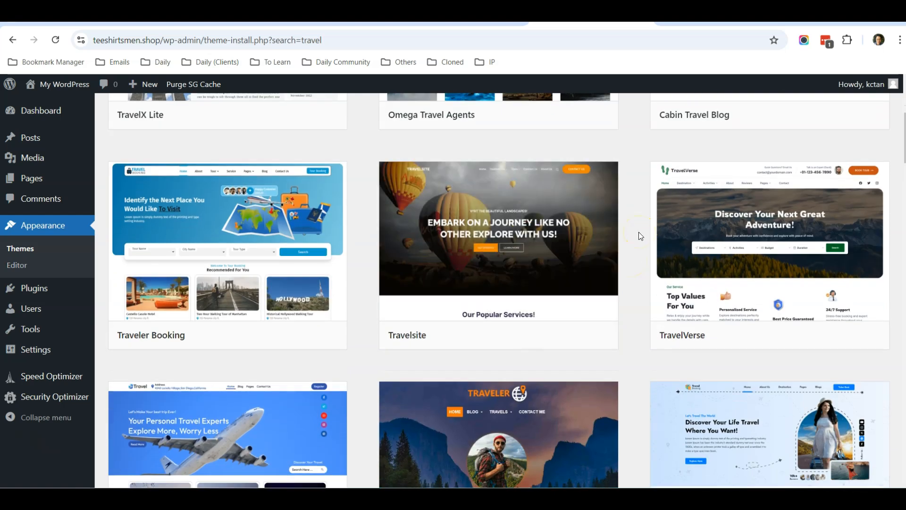
pyautogui.scroll(-9, 639, 231)
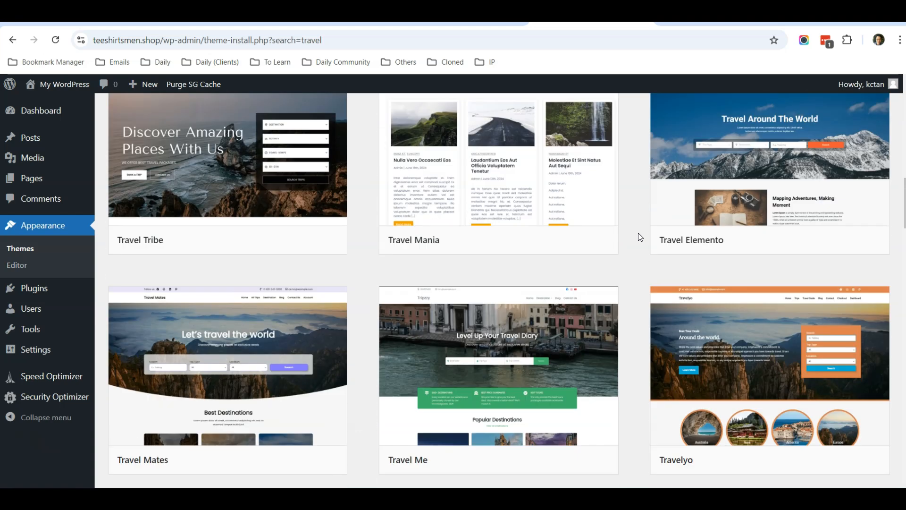
pyautogui.scroll(-6, 638, 233)
pyautogui.scroll(-2, 639, 238)
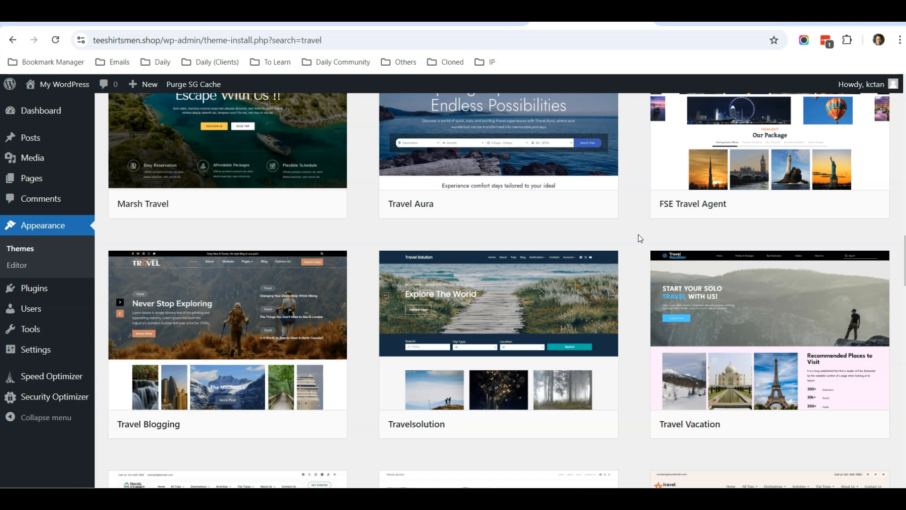
pyautogui.scroll(-2, 638, 235)
pyautogui.scroll(1, 524, 240)
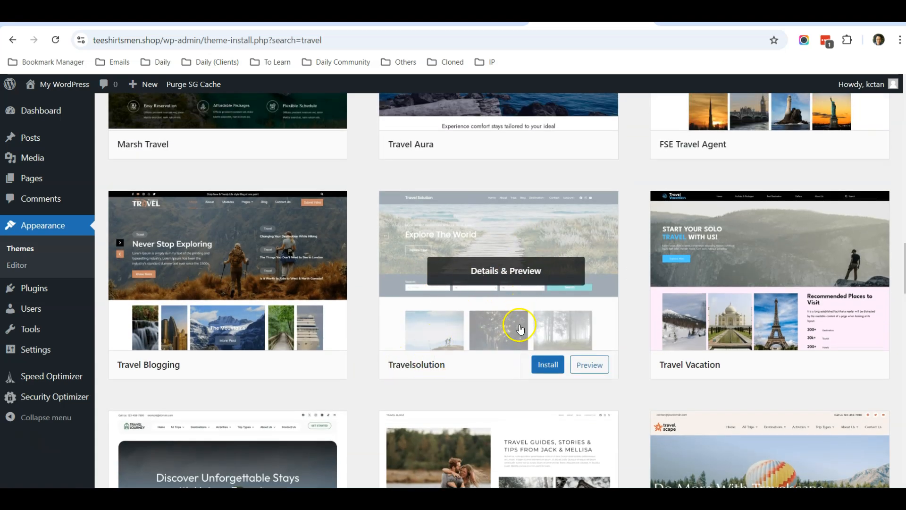
pyautogui.click(547, 365)
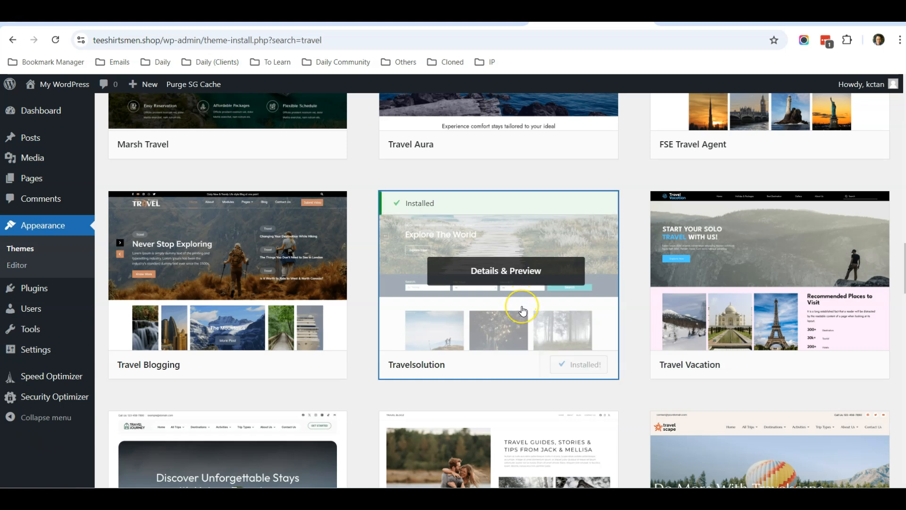
pyautogui.click(586, 365)
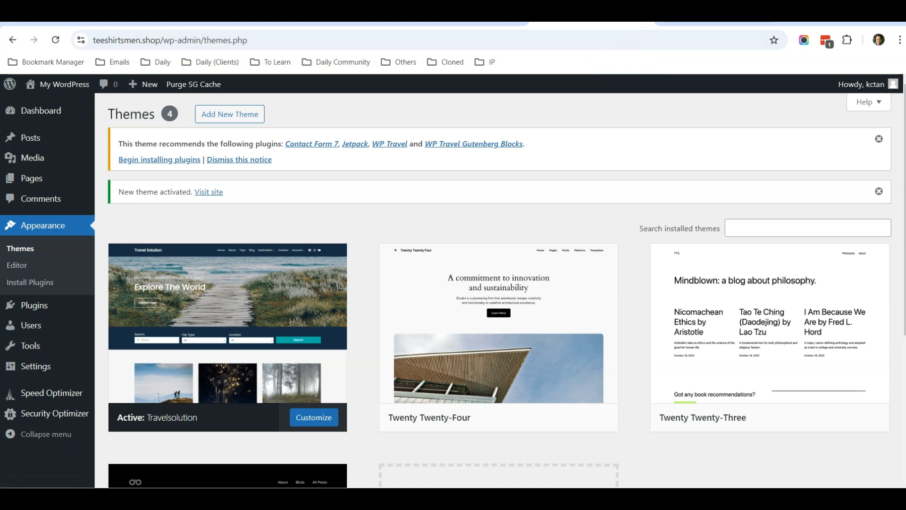
# Step: Reload the live site in its browser tab and look through the whole homepage with the new theme
pyautogui.click(708, 13)
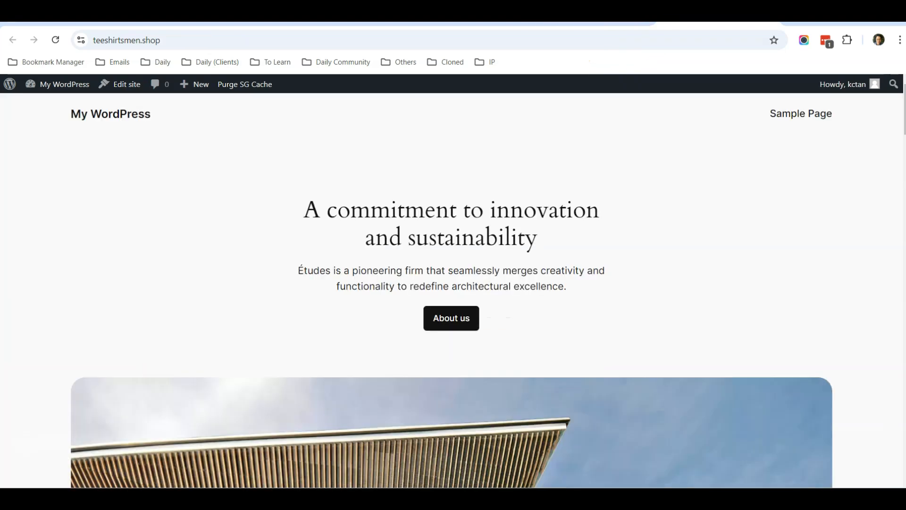
pyautogui.click(54, 40)
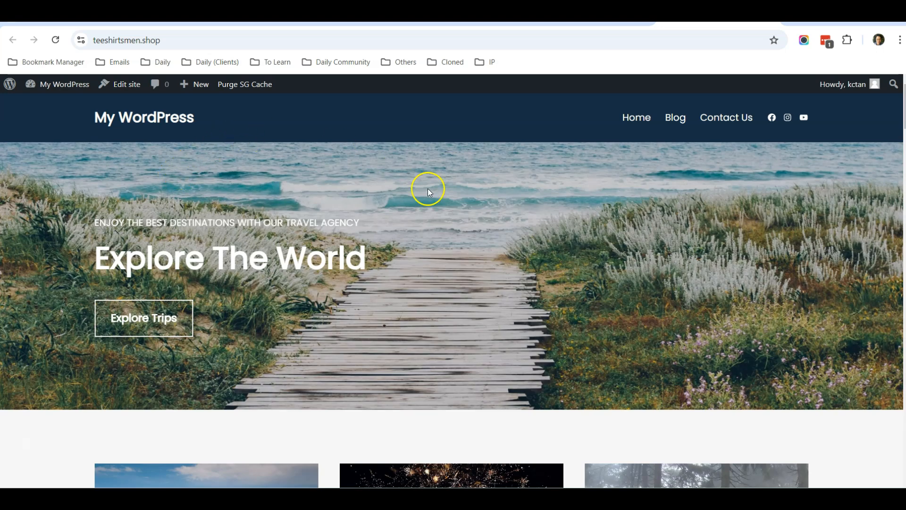
pyautogui.scroll(-15, 428, 188)
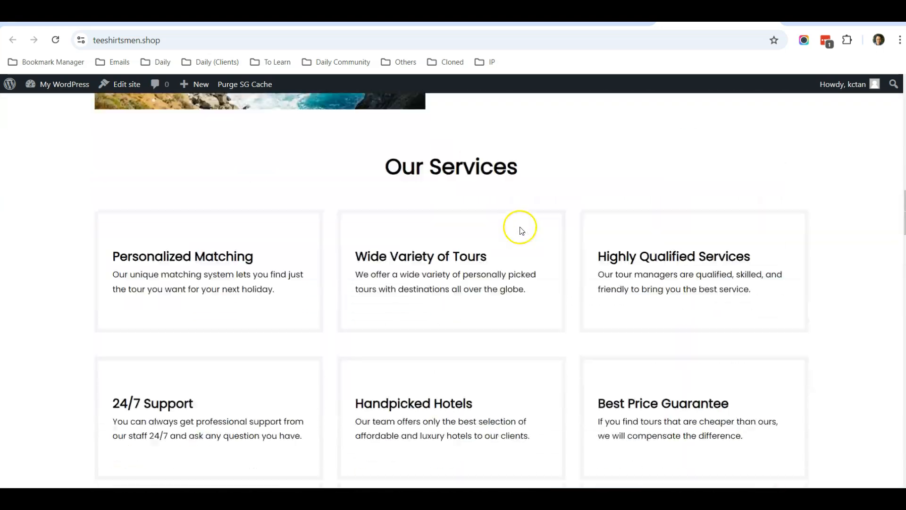
pyautogui.scroll(-15, 521, 230)
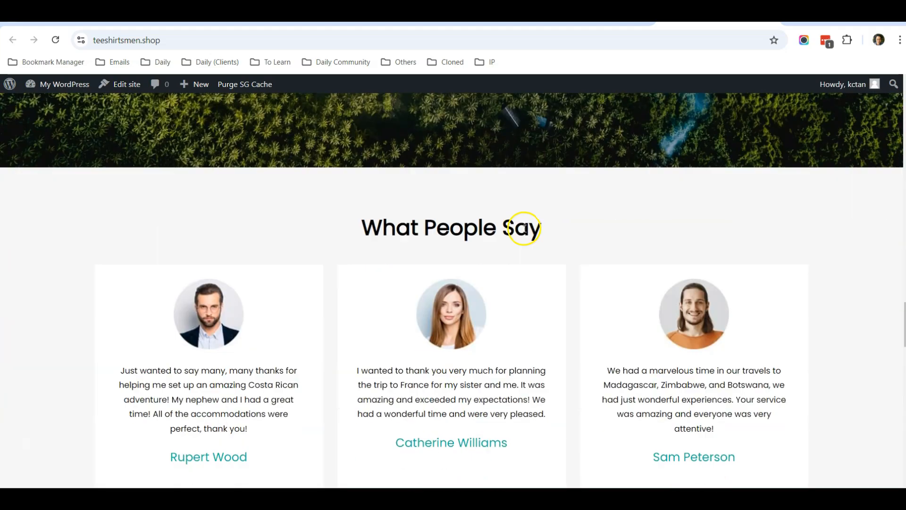
pyautogui.scroll(-15, 526, 229)
pyautogui.scroll(15, 526, 230)
pyautogui.scroll(15, 522, 235)
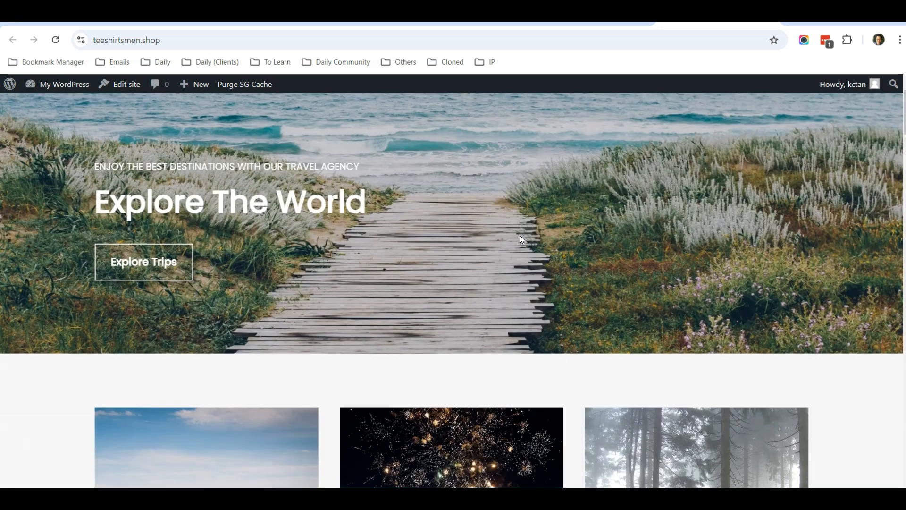
pyautogui.scroll(-2, 520, 236)
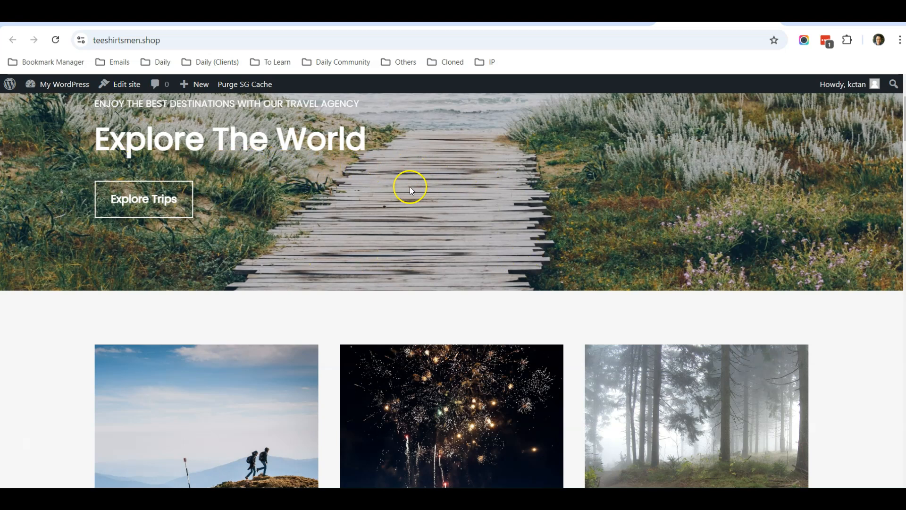
pyautogui.scroll(-20, 475, 203)
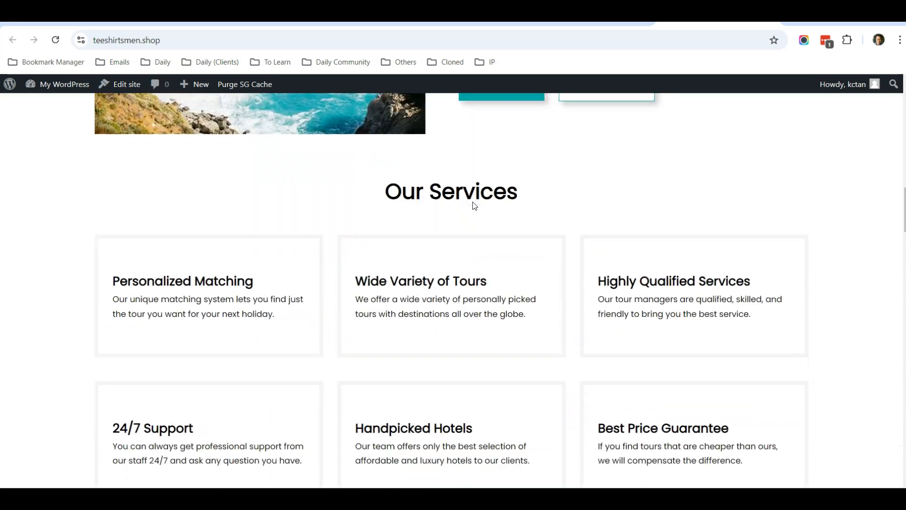
pyautogui.scroll(2, 474, 206)
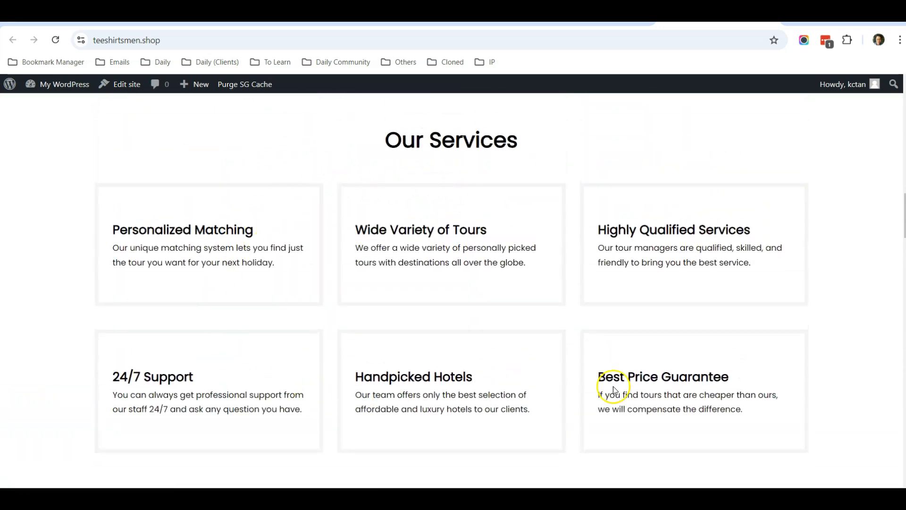
pyautogui.scroll(18, 566, 307)
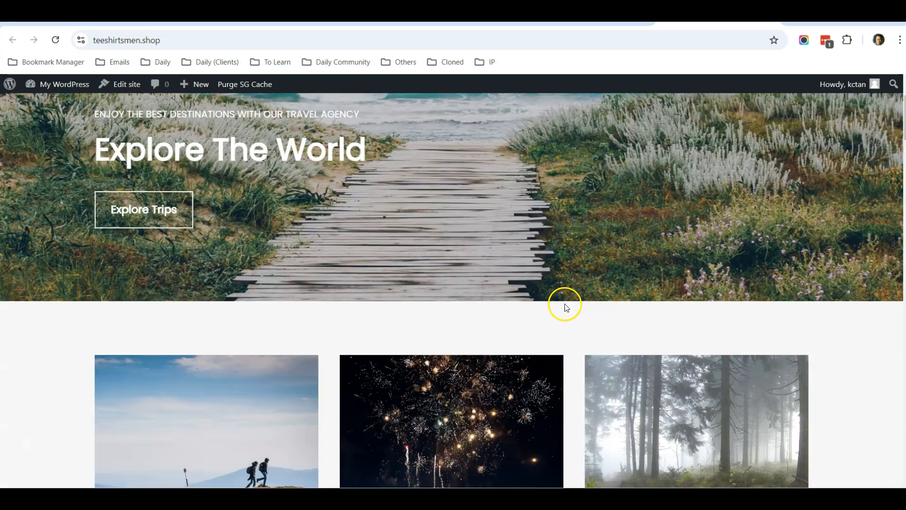
pyautogui.scroll(3, 566, 308)
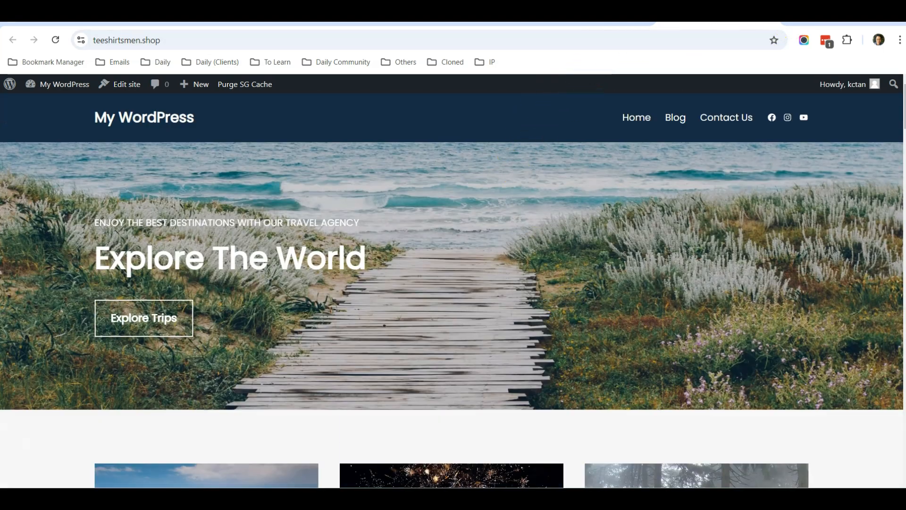
# Step: Open travelpayouts.com in a new browser tab
pyautogui.hotkey('ctrl', 't')
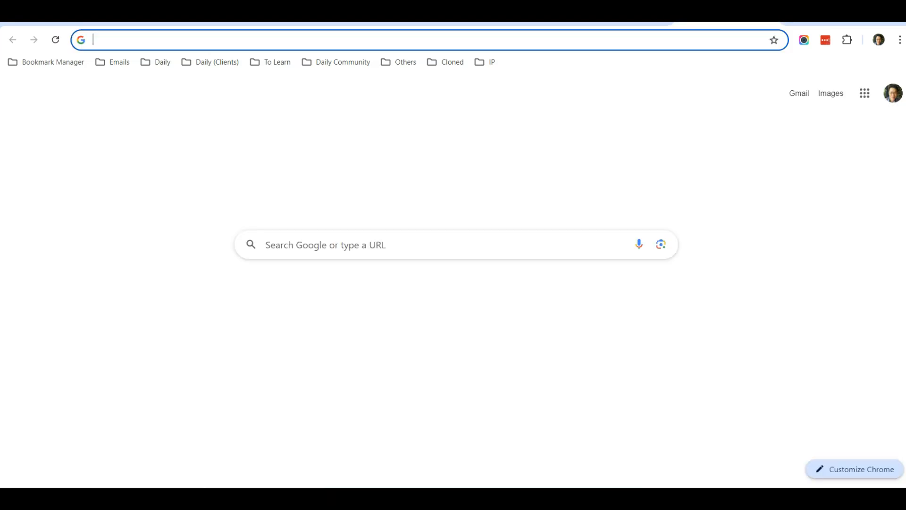
pyautogui.write('travelpayo')
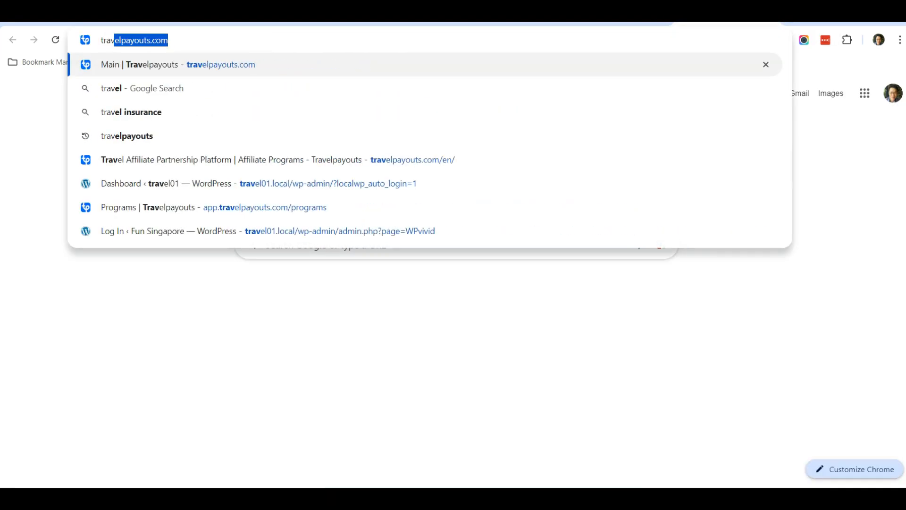
pyautogui.write('uts')
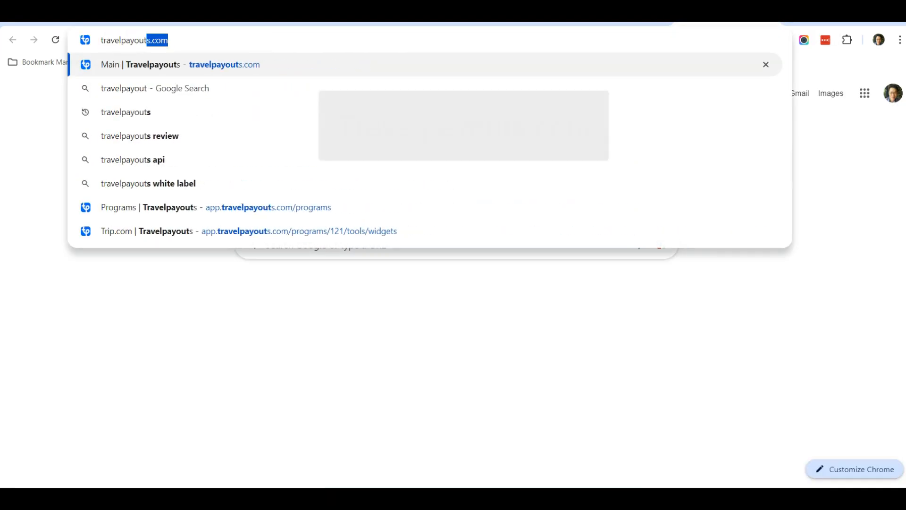
pyautogui.press('Return')
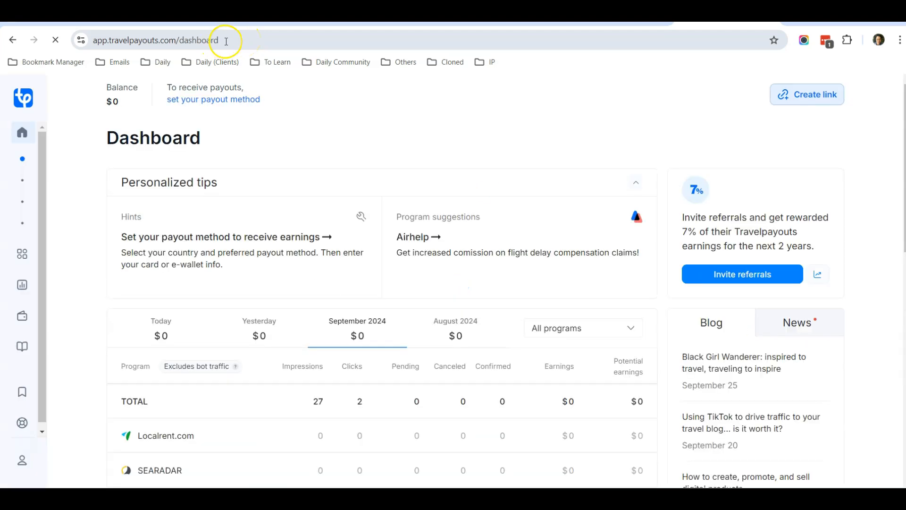
# Step: Open the list of all affiliate programs and look through the brands, reward rates and cookie lifetimes offered
pyautogui.moveTo(41, 178)
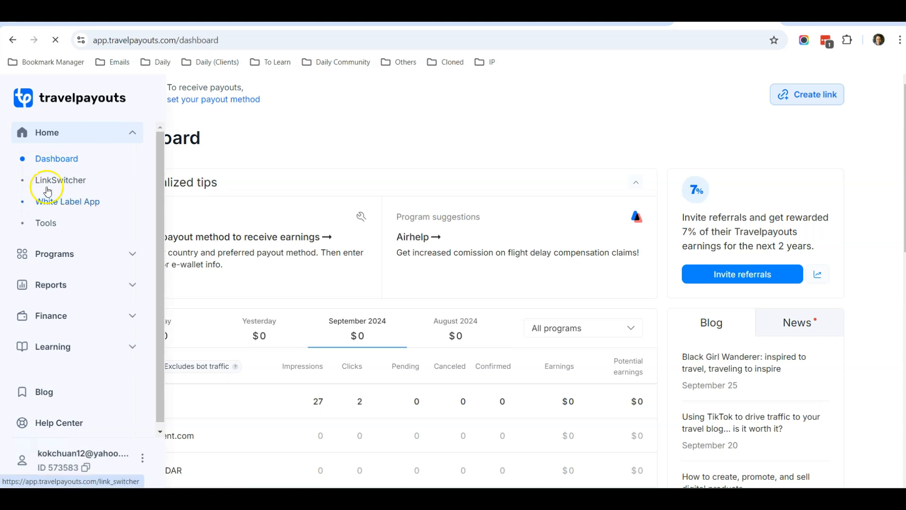
pyautogui.click(59, 255)
pyautogui.click(41, 193)
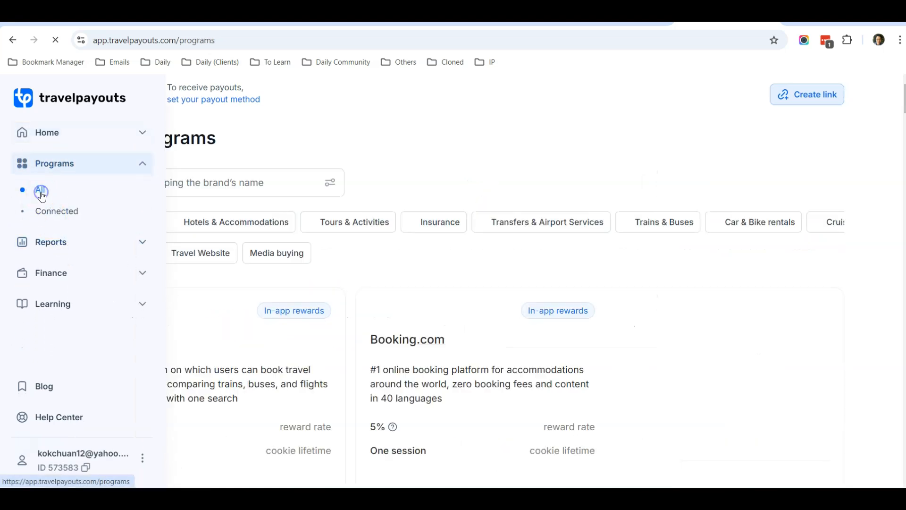
pyautogui.scroll(-3, 271, 251)
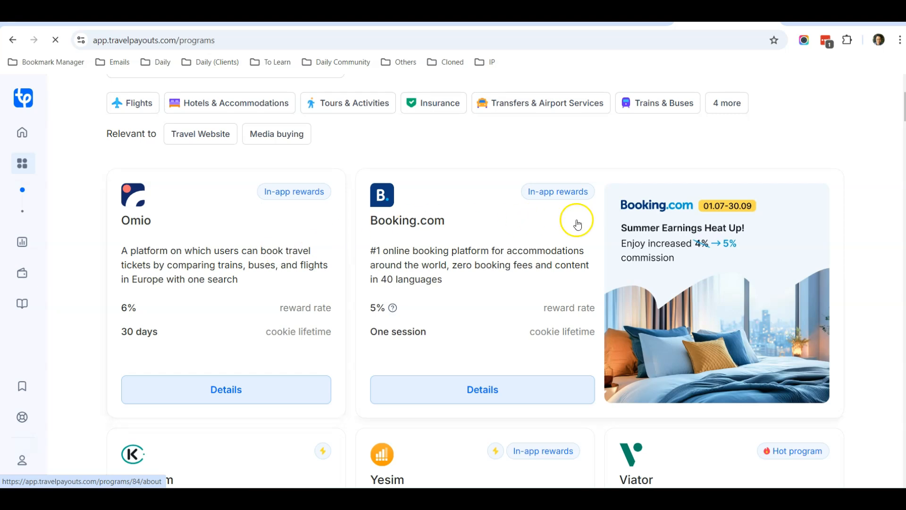
pyautogui.scroll(-5, 574, 245)
pyautogui.scroll(4, 530, 269)
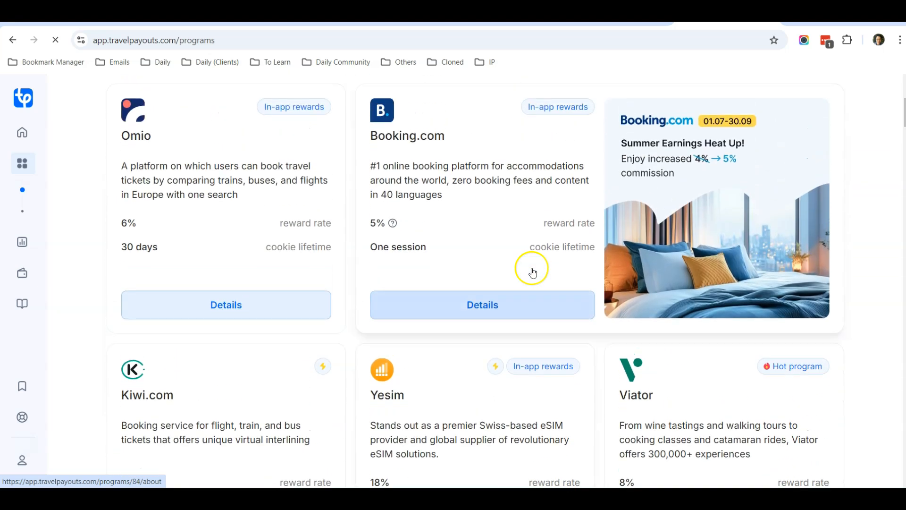
pyautogui.scroll(4, 533, 273)
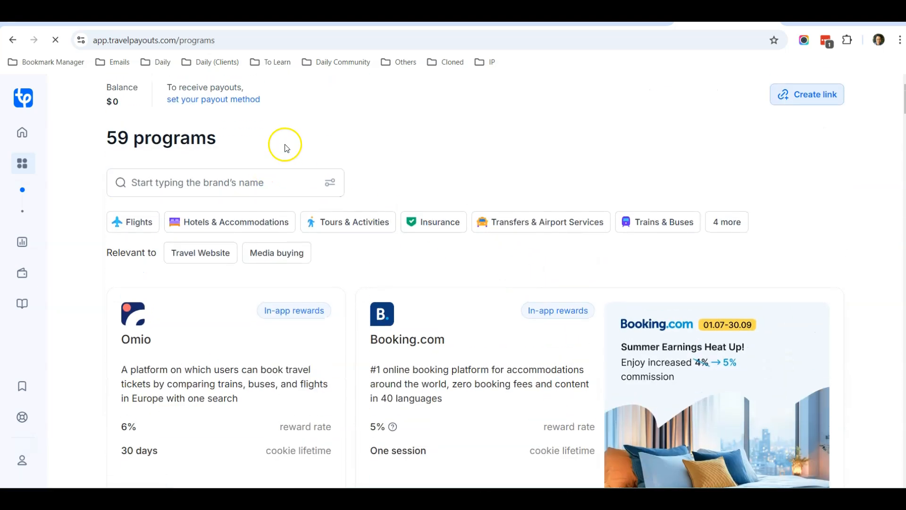
pyautogui.scroll(-3, 453, 147)
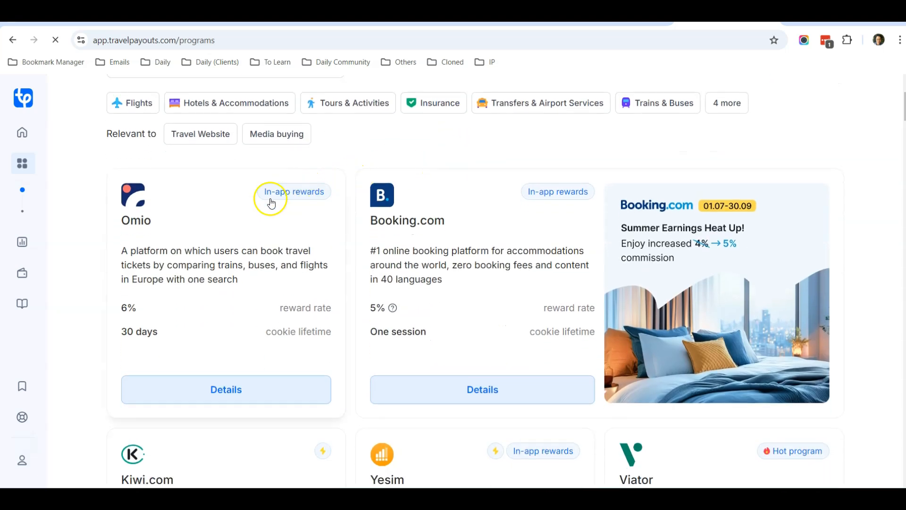
pyautogui.scroll(2, 490, 232)
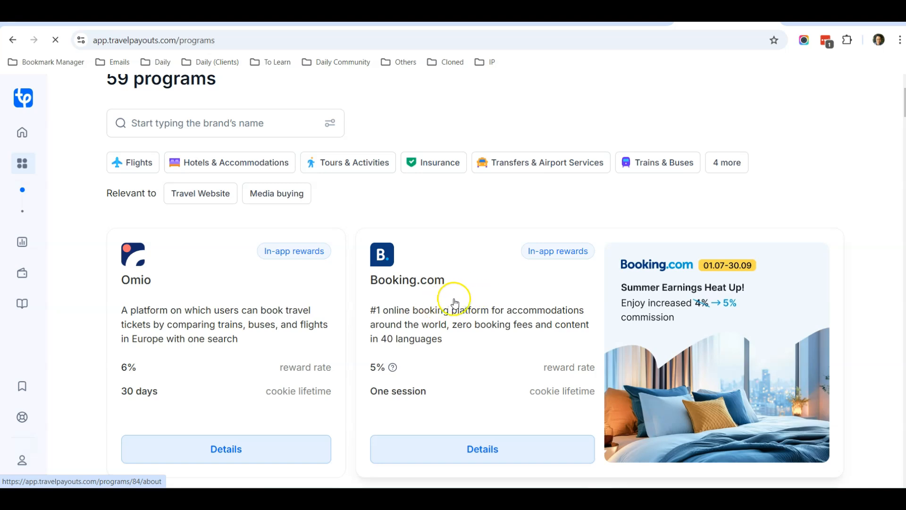
pyautogui.scroll(-1, 448, 302)
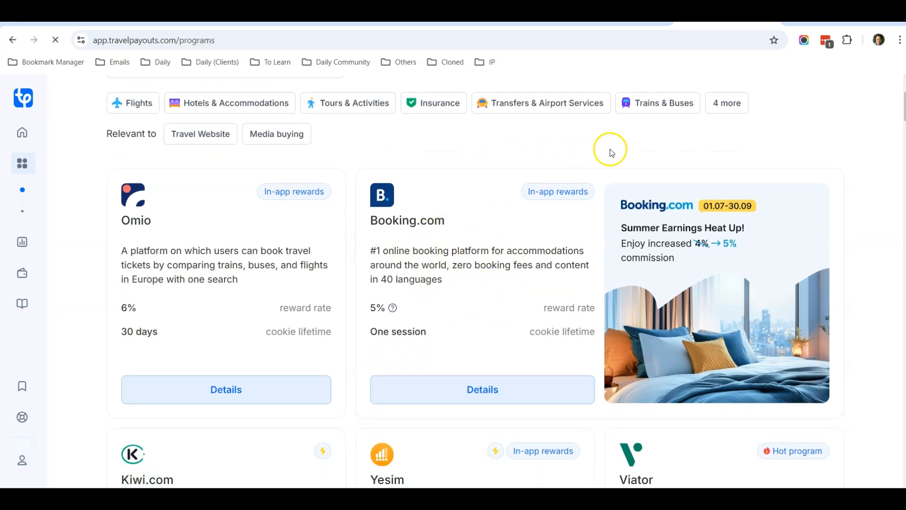
# Step: Look at the live travel site again and return to the start of the Travelpayouts program list
pyautogui.click(619, 17)
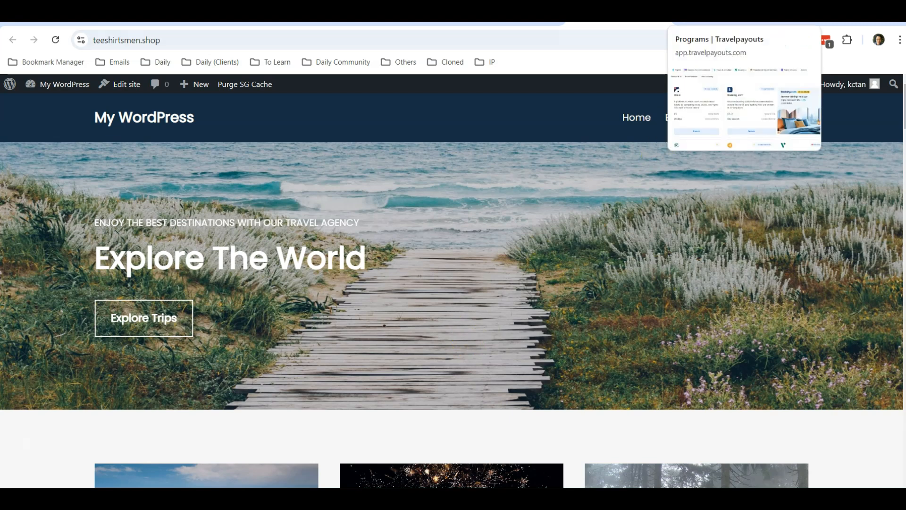
pyautogui.click(708, 15)
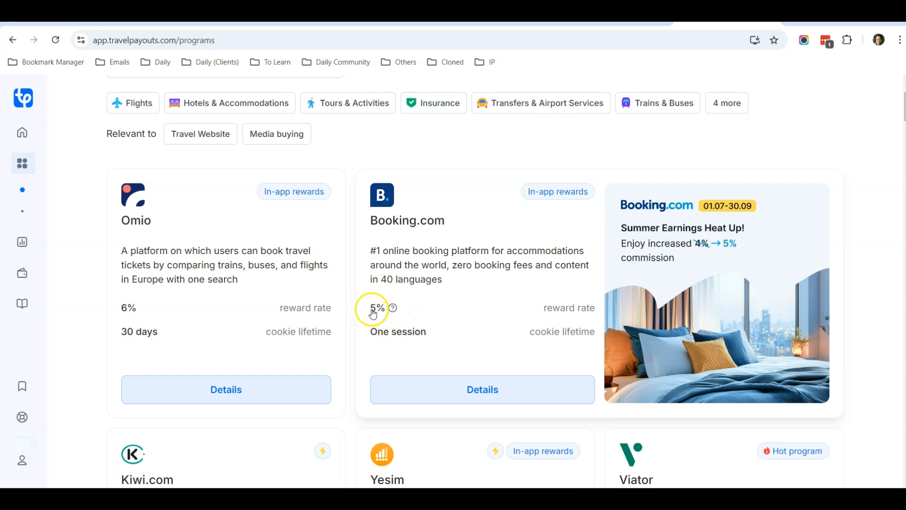
pyautogui.scroll(2, 369, 276)
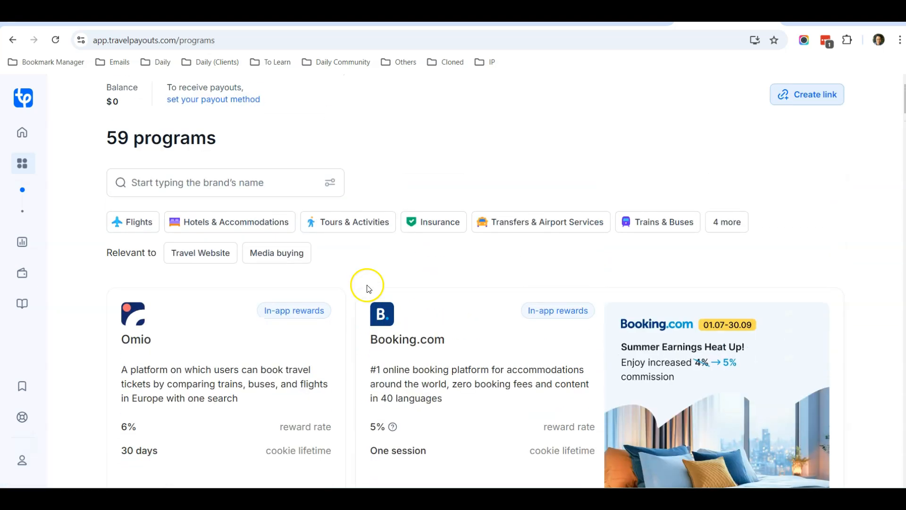
# Step: Open the list of connected programs and look through their reward rates and cookie lifetimes
pyautogui.moveTo(24, 206)
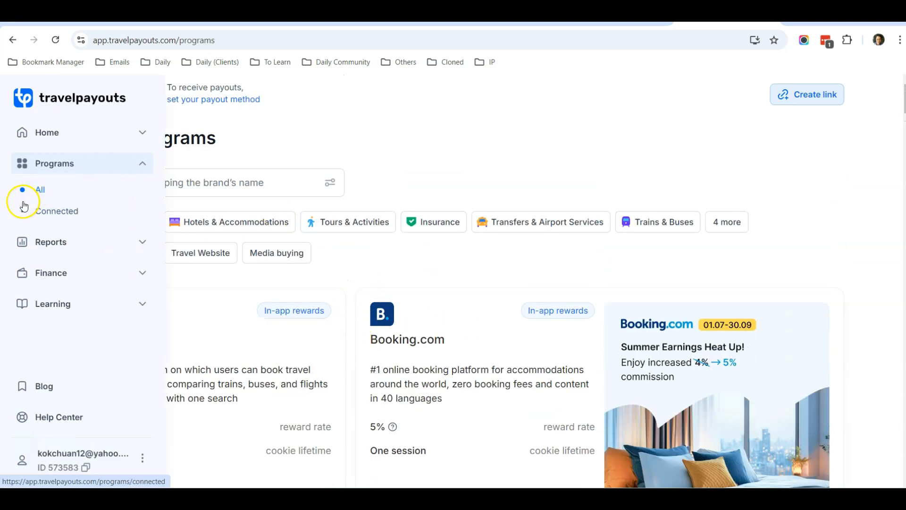
pyautogui.click(50, 213)
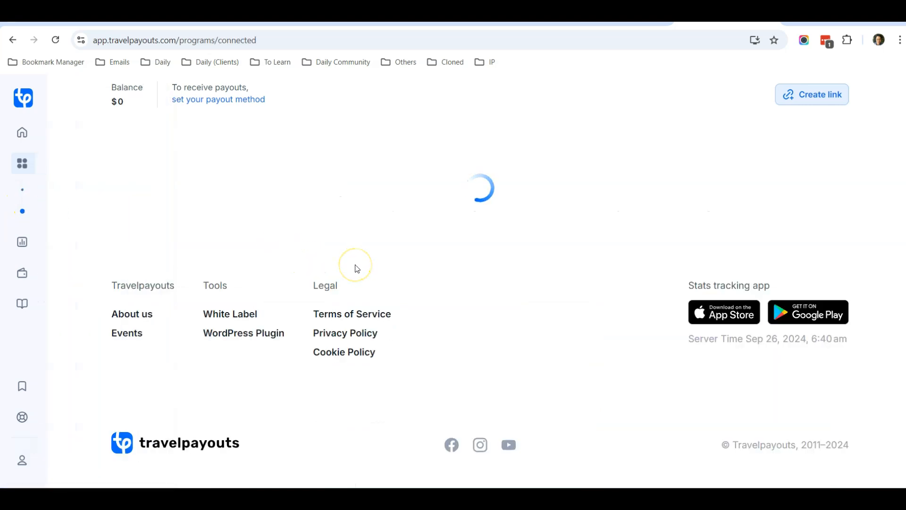
pyautogui.scroll(-1, 354, 267)
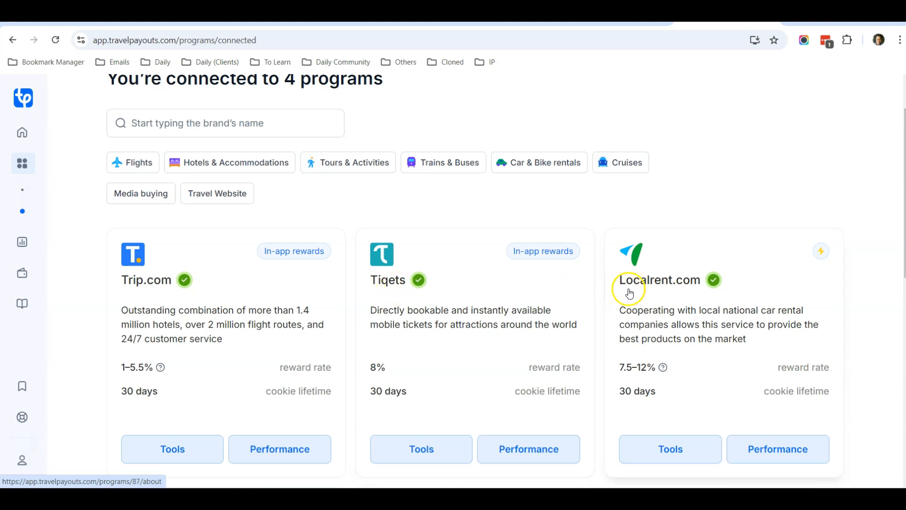
pyautogui.scroll(-1, 658, 291)
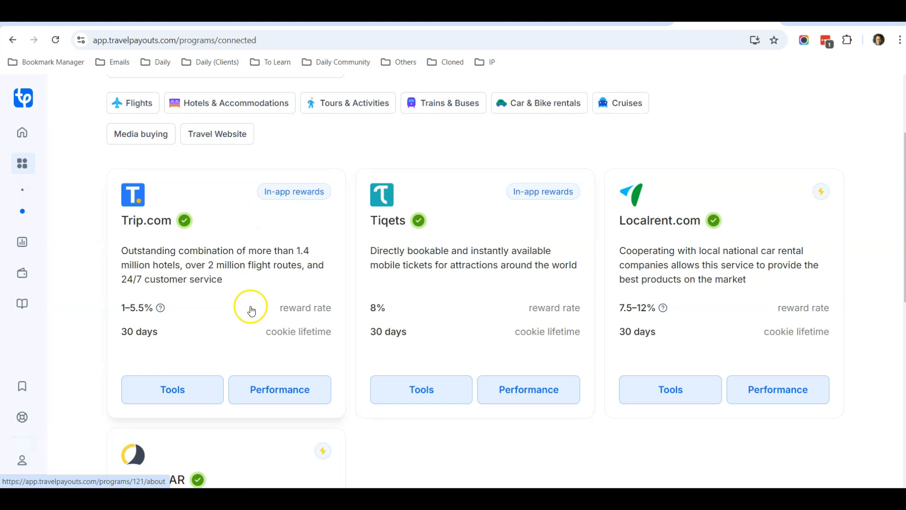
pyautogui.scroll(2, 95, 308)
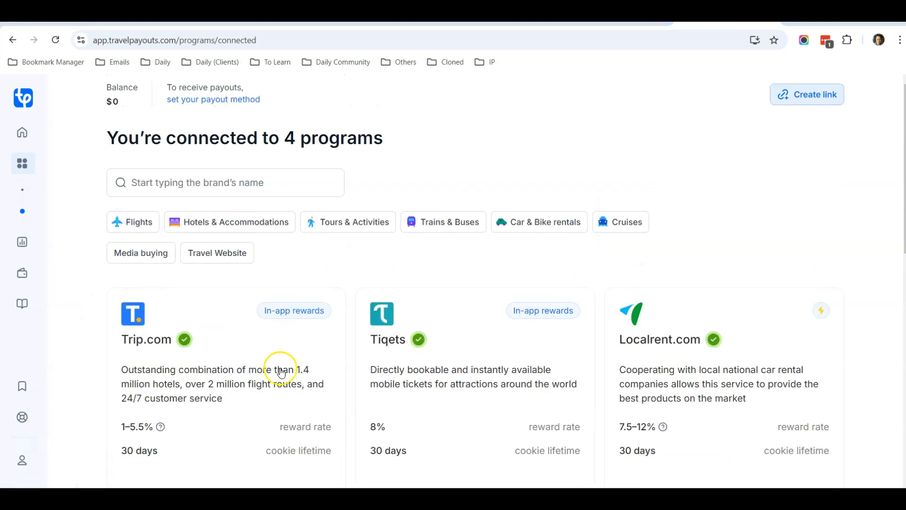
pyautogui.scroll(-2, 268, 353)
pyautogui.scroll(2, 260, 340)
# Step: Return to all programs, check the instant-connection badges on Yesim and Kiwi.com, and open the Kiwi.com program details
pyautogui.moveTo(36, 210)
pyautogui.click(40, 189)
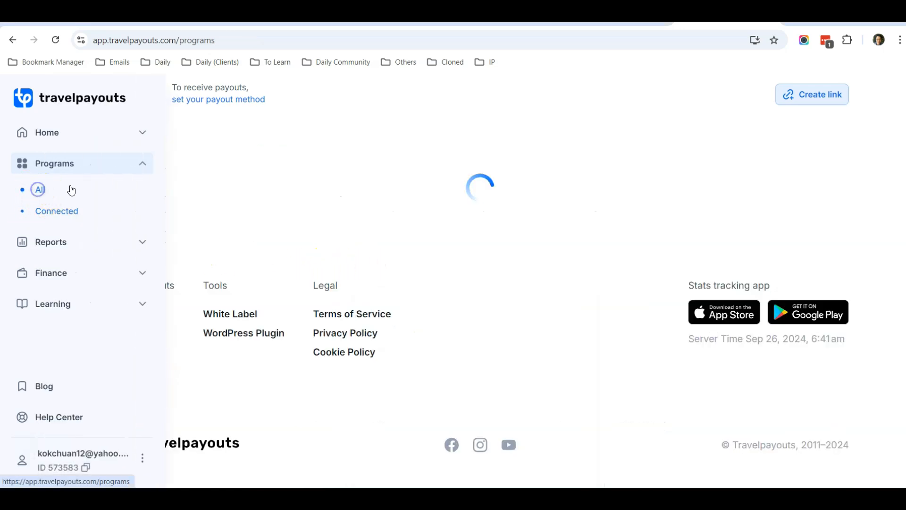
pyautogui.scroll(-2, 281, 193)
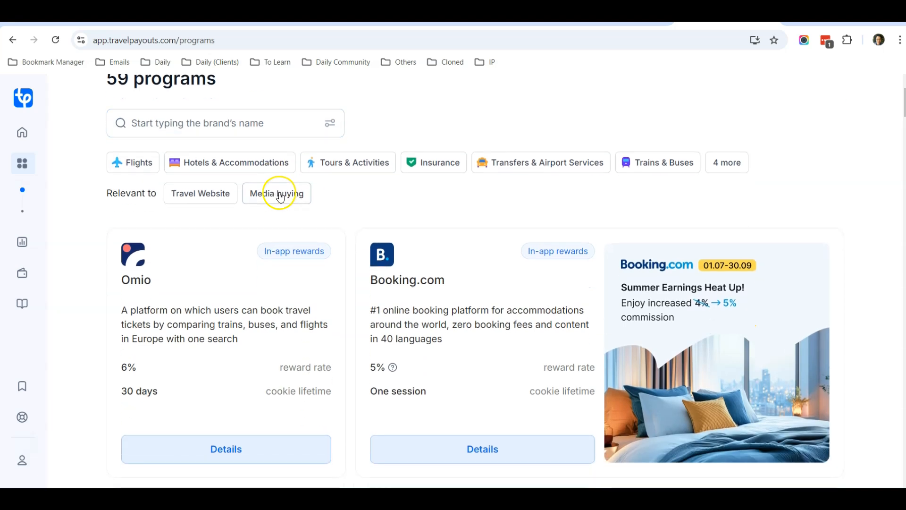
pyautogui.scroll(-5, 269, 176)
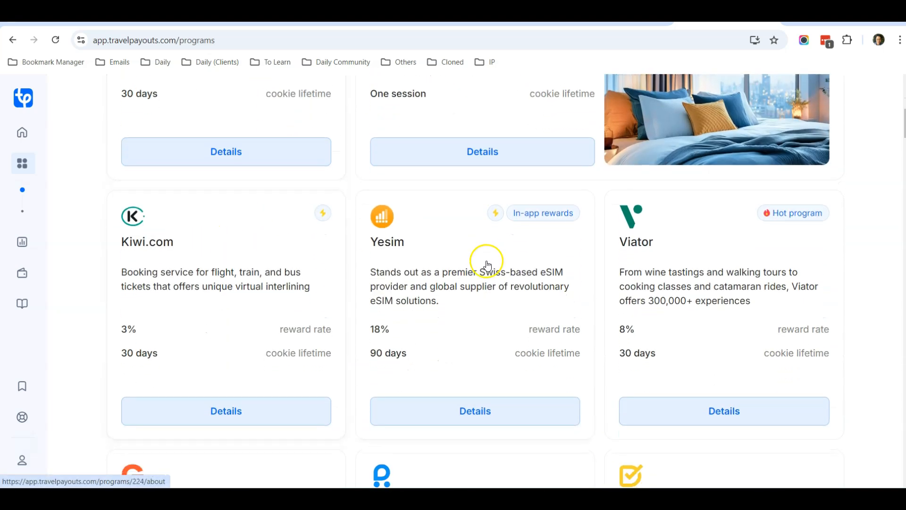
pyautogui.moveTo(496, 218)
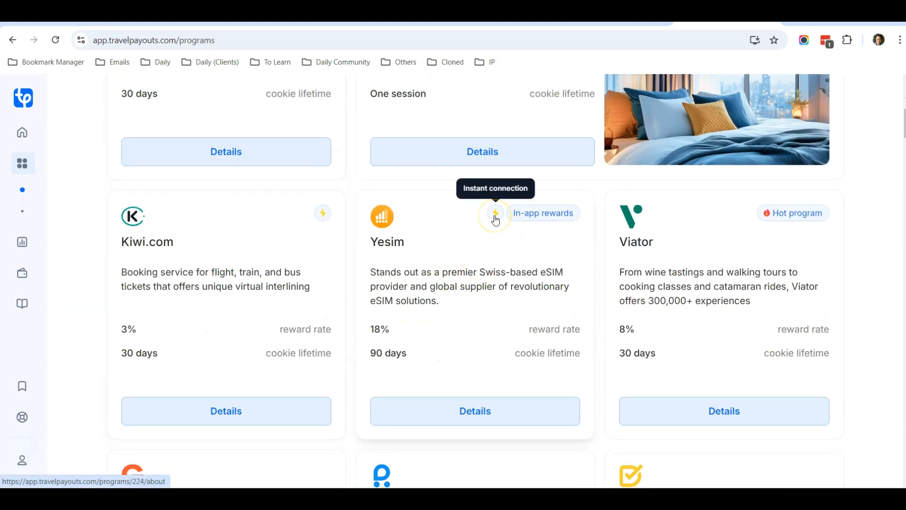
pyautogui.moveTo(323, 217)
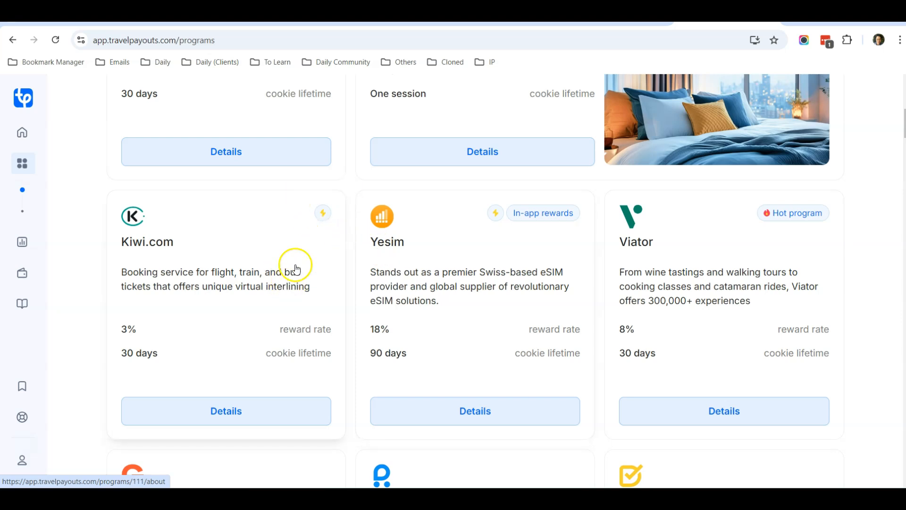
pyautogui.click(239, 415)
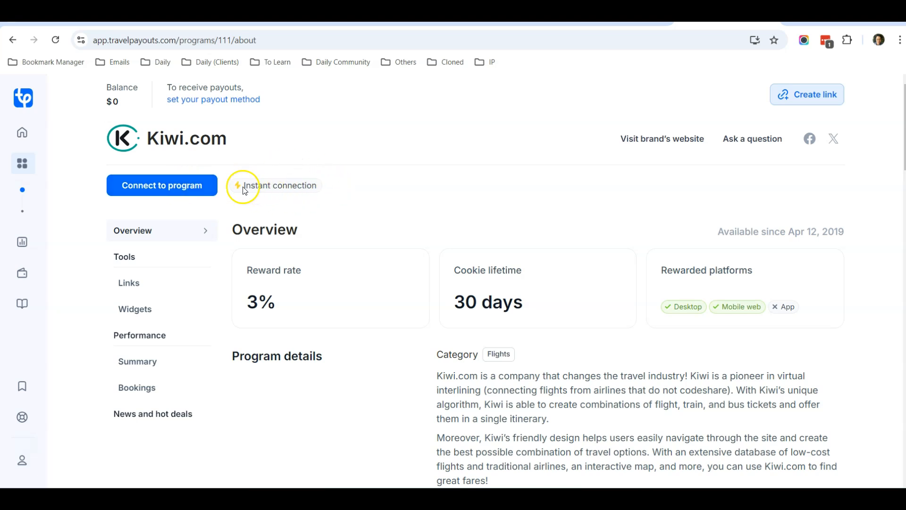
# Step: Go back to the connected programs and open the tools for Trip.com
pyautogui.moveTo(34, 210)
pyautogui.click(41, 192)
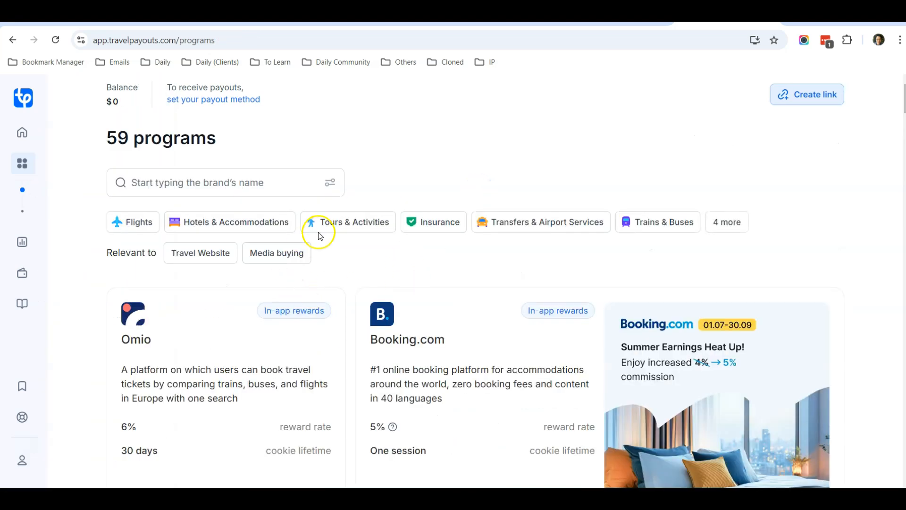
pyautogui.moveTo(30, 208)
pyautogui.click(58, 215)
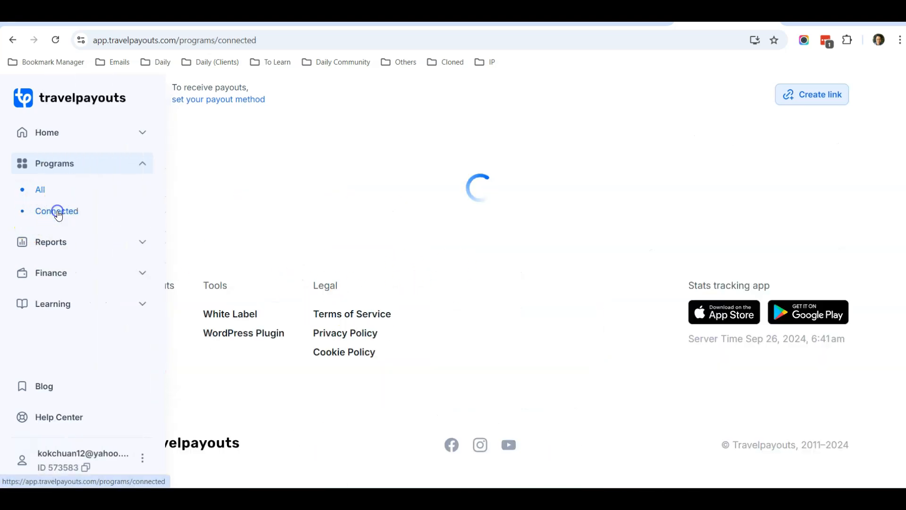
pyautogui.scroll(-2, 524, 229)
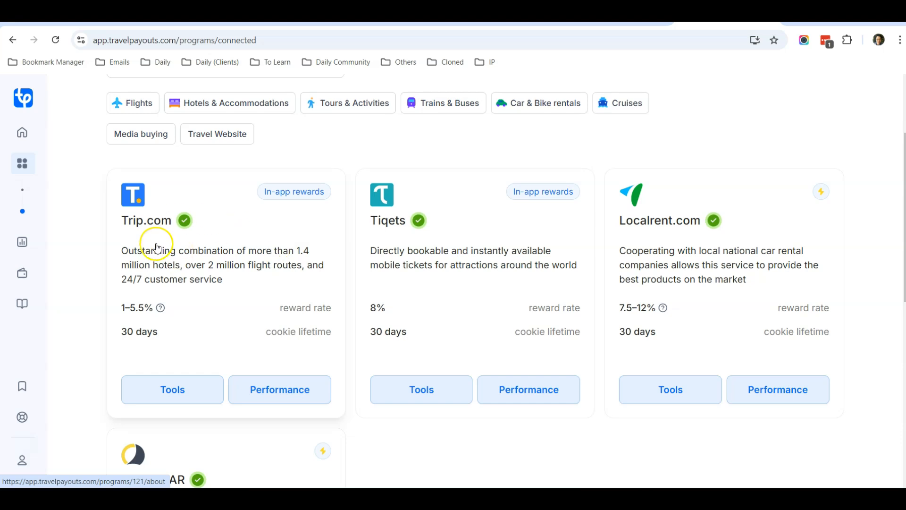
pyautogui.click(177, 391)
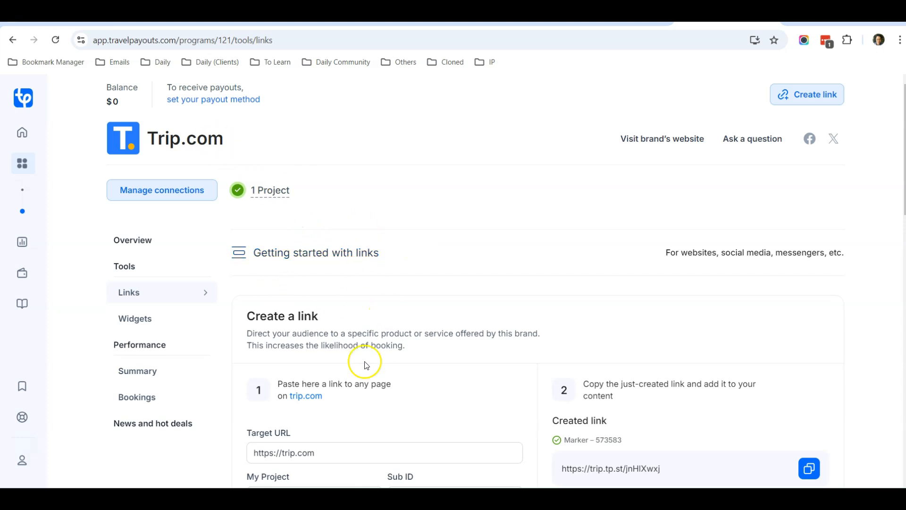
# Step: Look over Trip.com's link tools, then open its widgets and start setting up the Search form widget
pyautogui.scroll(-2, 304, 313)
pyautogui.scroll(2, 290, 298)
pyautogui.click(137, 320)
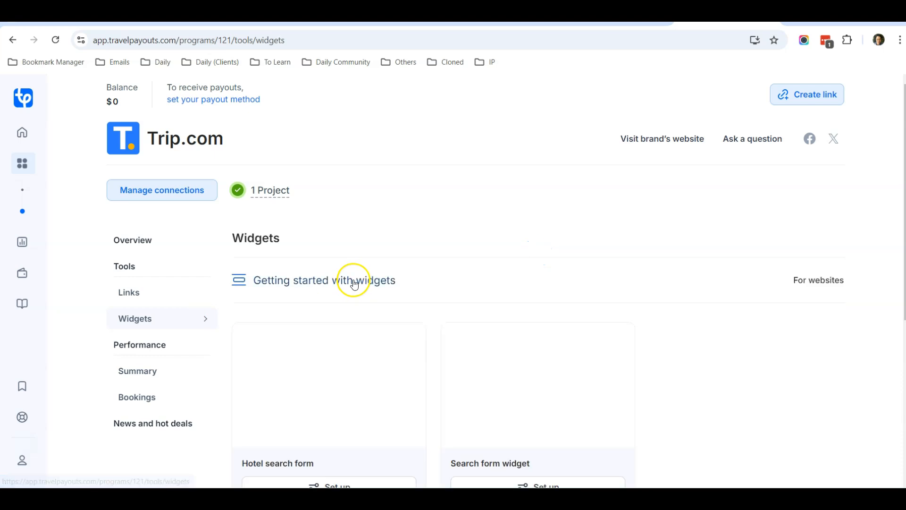
pyautogui.scroll(-2, 423, 233)
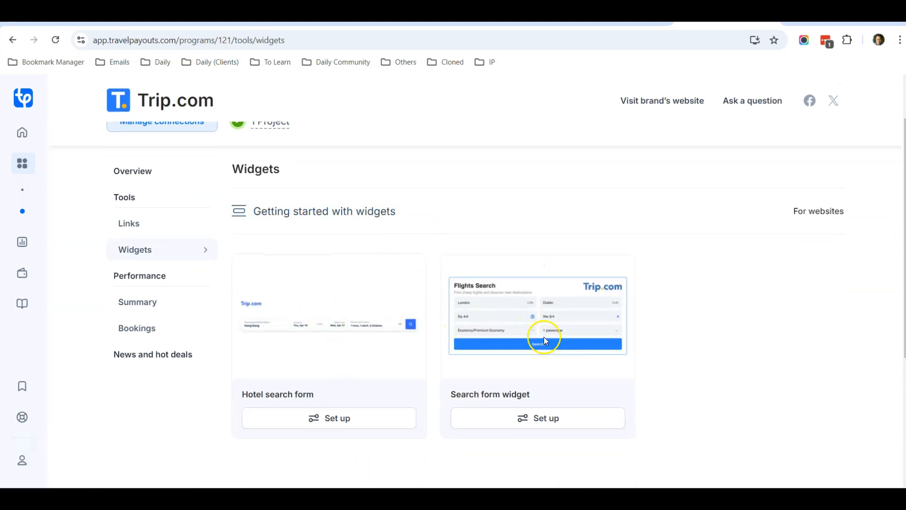
pyautogui.click(549, 419)
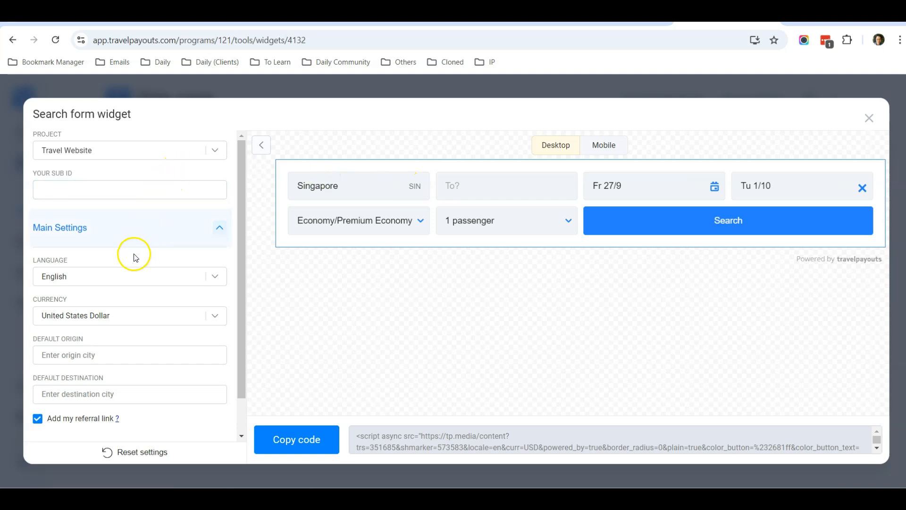
# Step: Choose United States Dollar as the currency of the search form widget
pyautogui.scroll(-1, 132, 268)
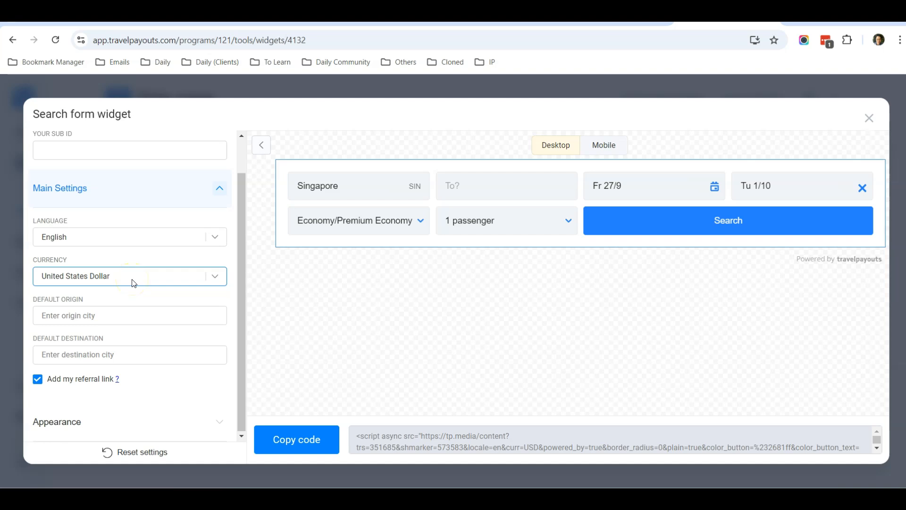
pyautogui.click(133, 280)
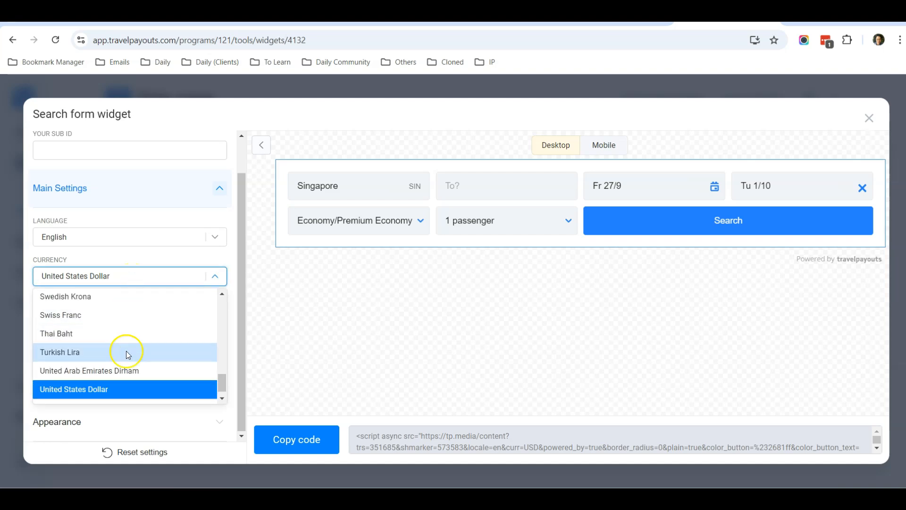
pyautogui.click(140, 392)
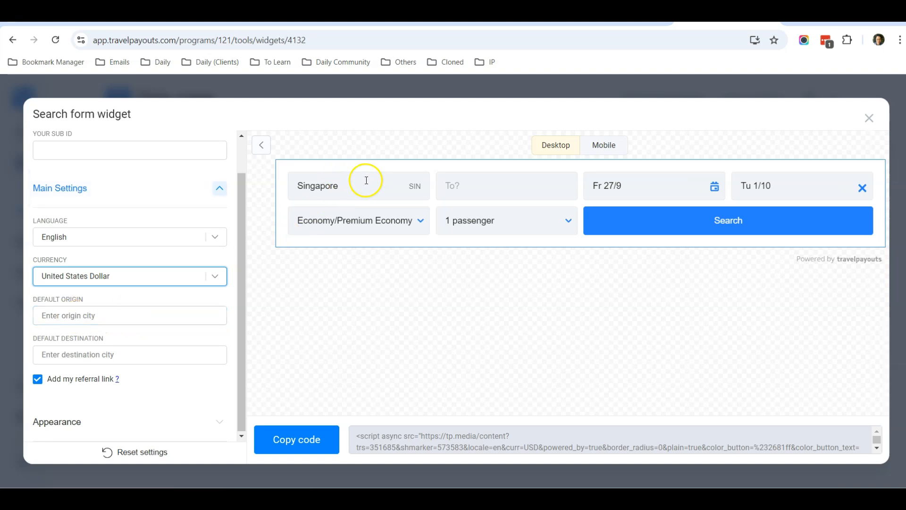
# Step: Set the widget's default origin to New York and default destination to Singapore, and copy the widget code
pyautogui.click(106, 315)
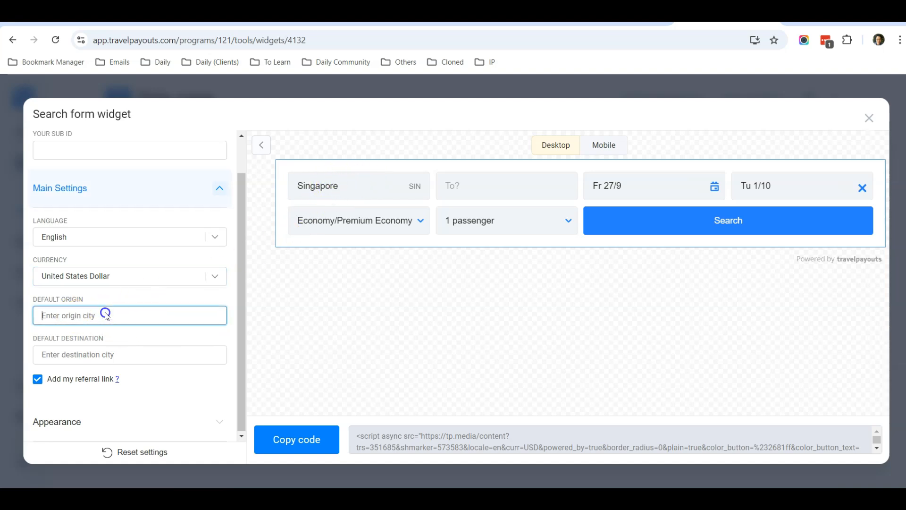
pyautogui.write('new york')
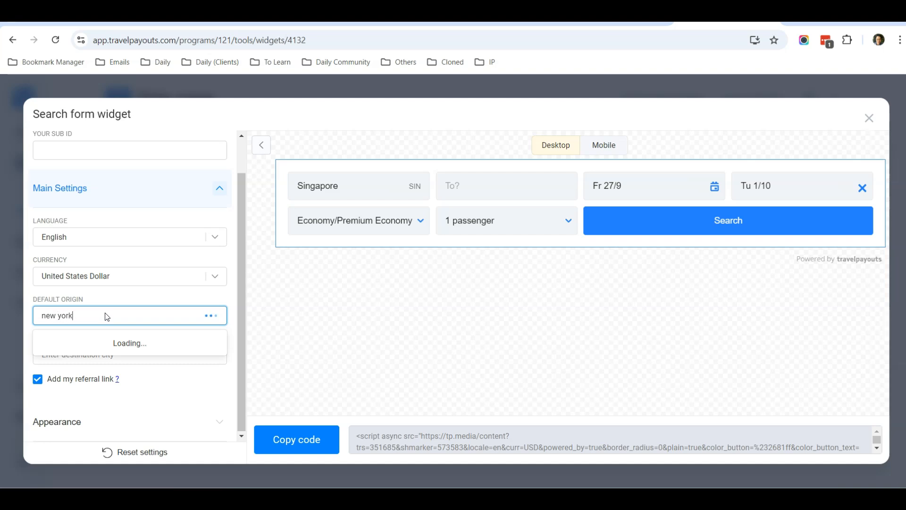
pyautogui.click(94, 348)
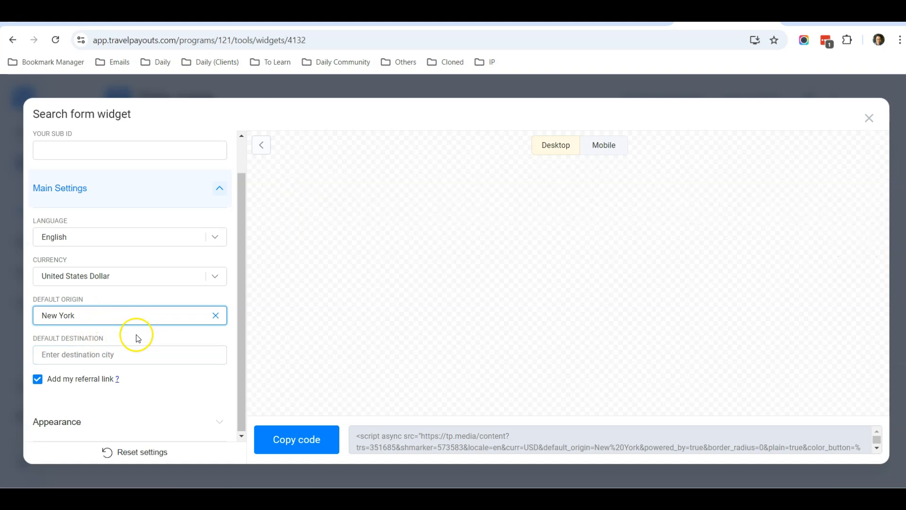
pyautogui.click(91, 359)
pyautogui.write('singapore')
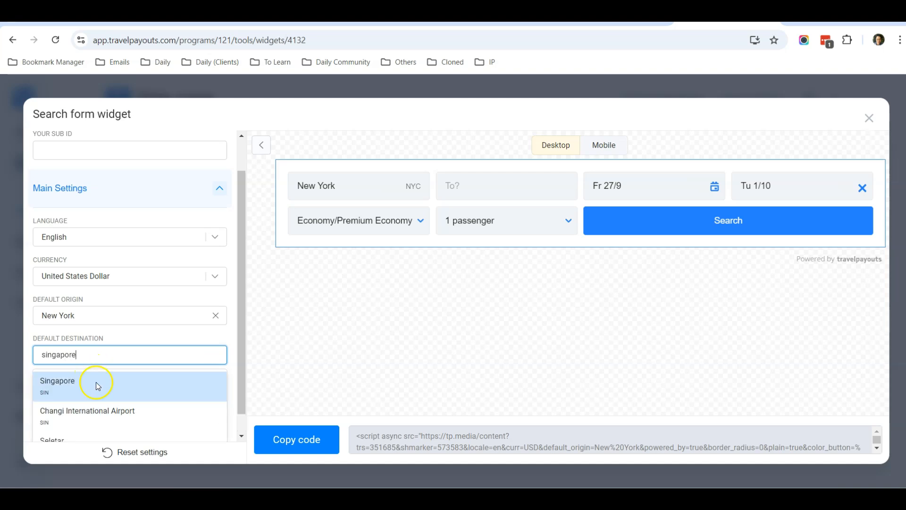
pyautogui.click(97, 385)
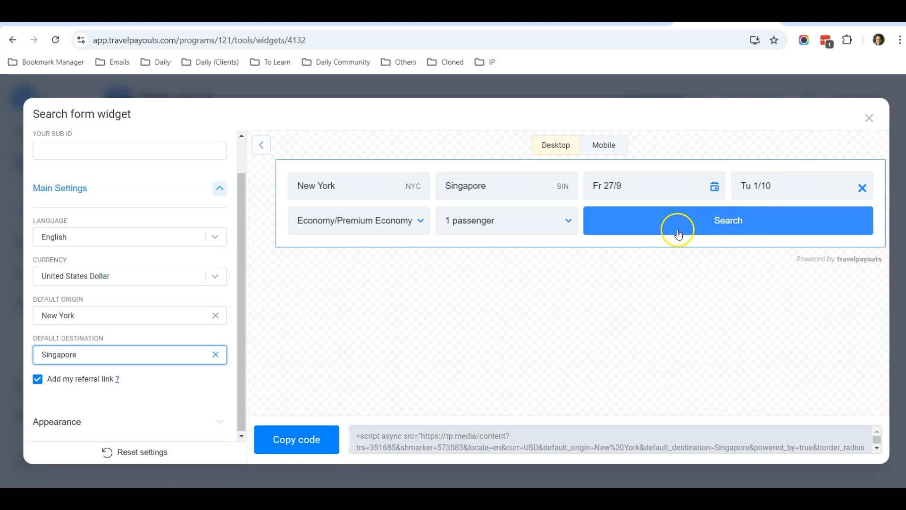
pyautogui.click(302, 440)
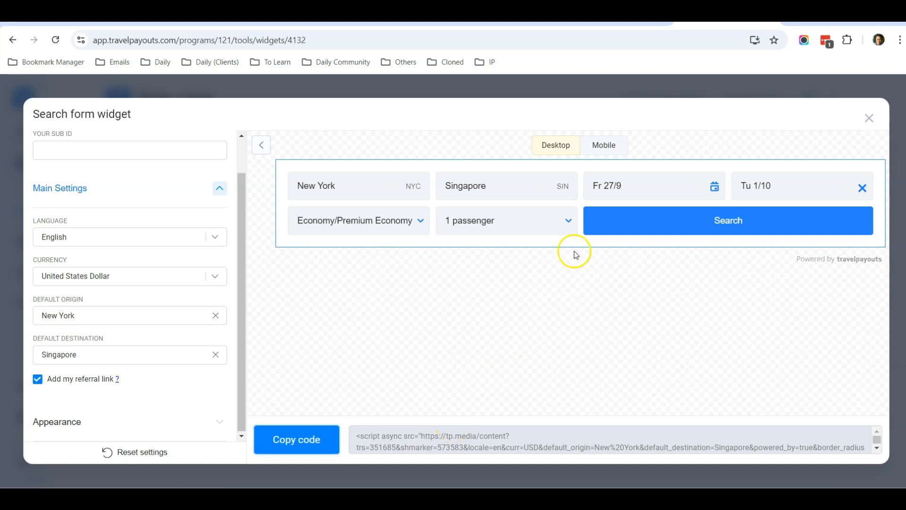
# Step: Switch to the live travel site, look over its homepage and open it in the site editor
pyautogui.click(610, 18)
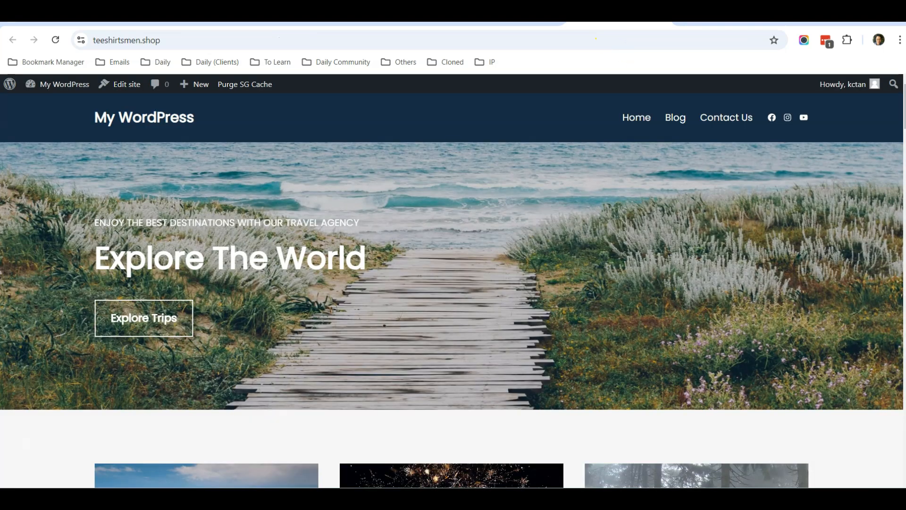
pyautogui.scroll(-10, 413, 257)
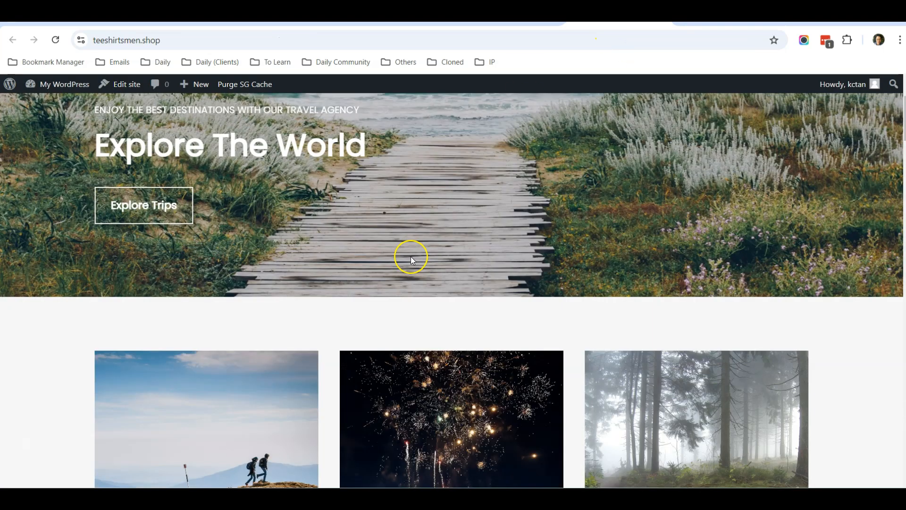
pyautogui.scroll(10, 410, 257)
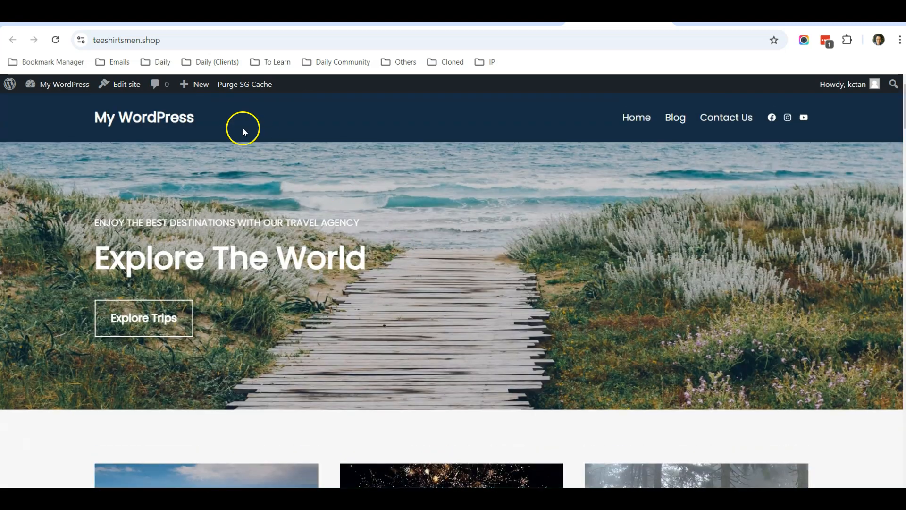
pyautogui.click(132, 89)
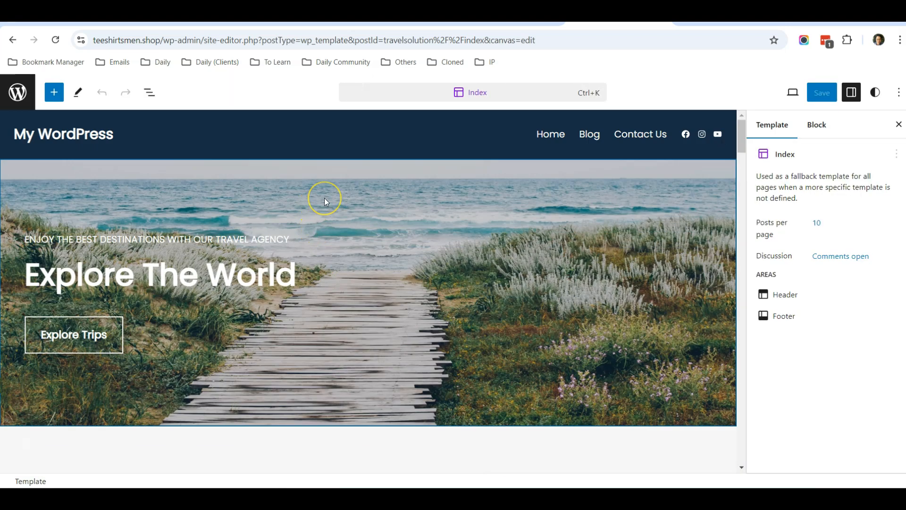
# Step: Delete the "Explore Trips" button from the homepage's "Explore The World" banner
pyautogui.scroll(-3, 375, 217)
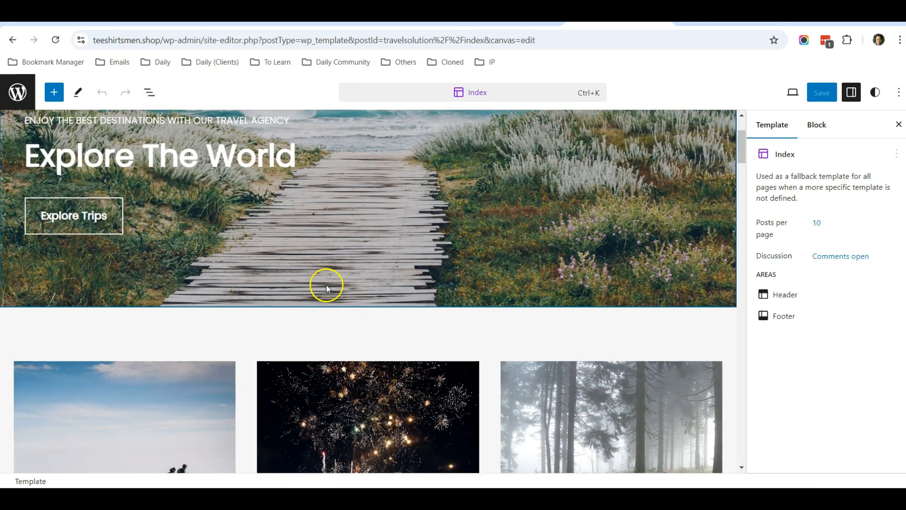
pyautogui.scroll(1, 326, 284)
pyautogui.click(184, 274)
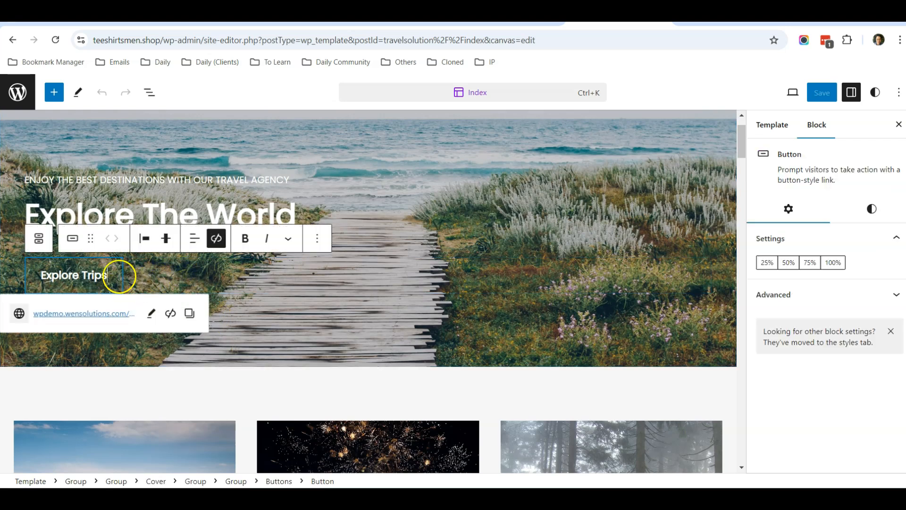
pyautogui.click(318, 240)
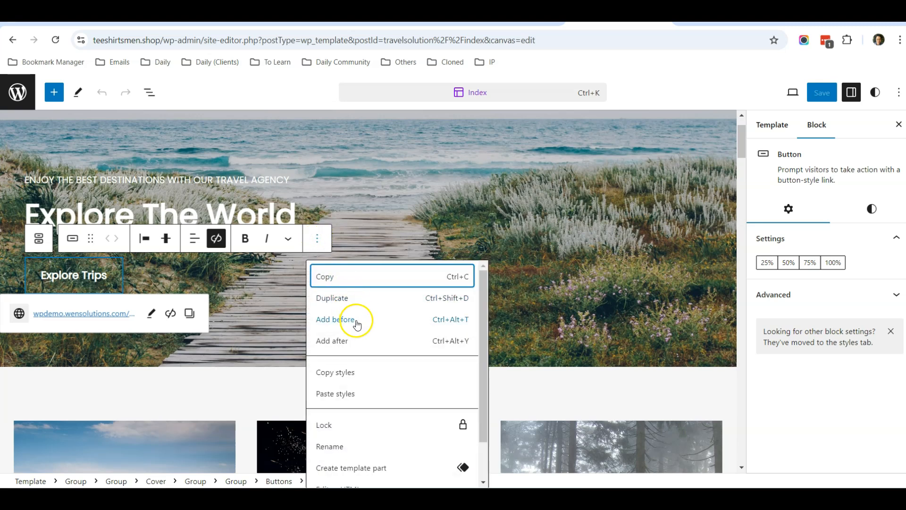
pyautogui.scroll(-1, 359, 330)
pyautogui.click(340, 473)
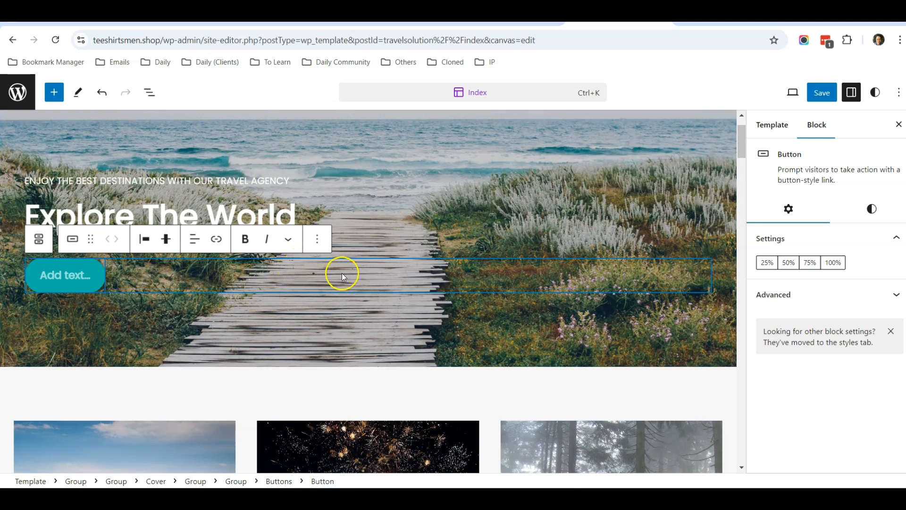
# Step: Delete the leftover empty Buttons block beneath the "Explore The World" heading in the homepage banner
pyautogui.click(327, 272)
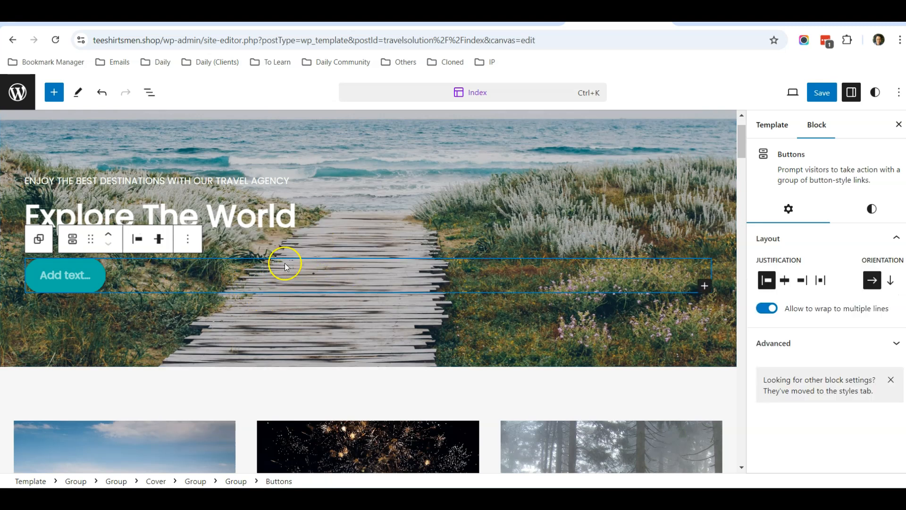
pyautogui.click(187, 239)
pyautogui.scroll(-1, 277, 368)
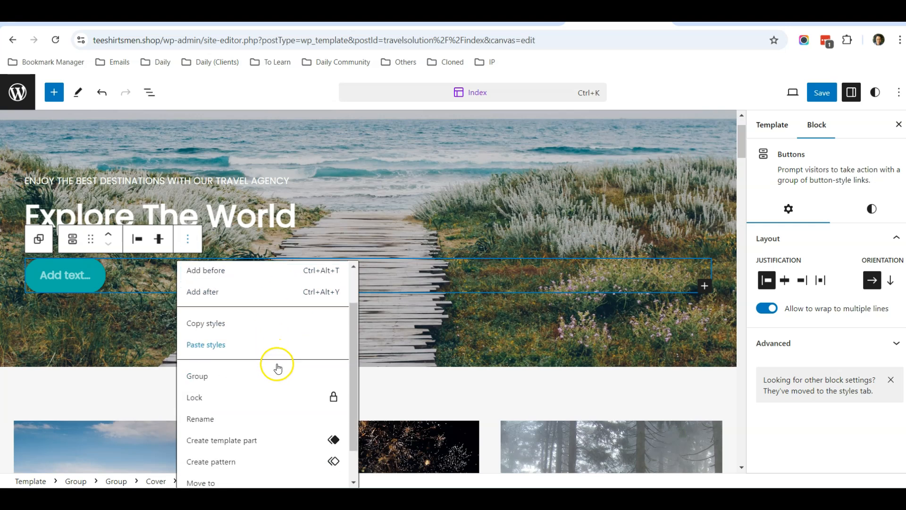
pyautogui.scroll(-1, 278, 368)
pyautogui.click(229, 473)
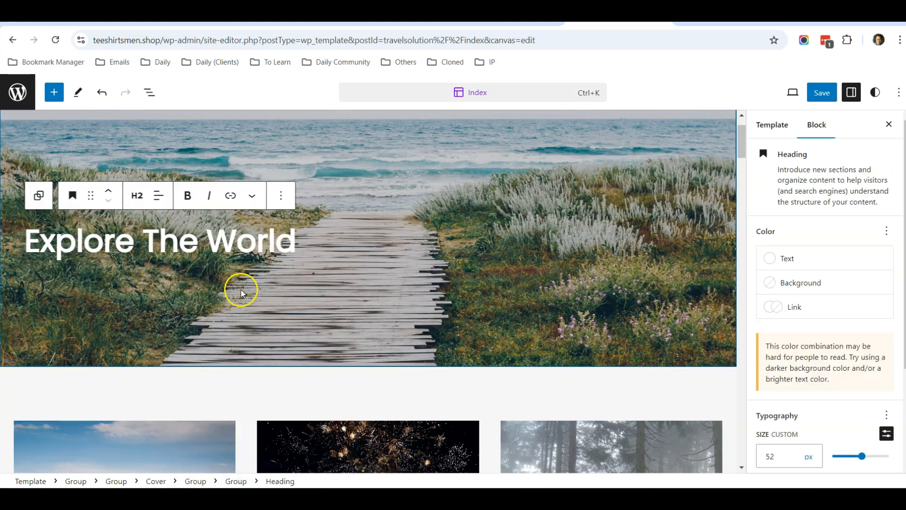
# Step: Add a Custom HTML block directly below the "Explore The World" heading
pyautogui.scroll(2, 333, 269)
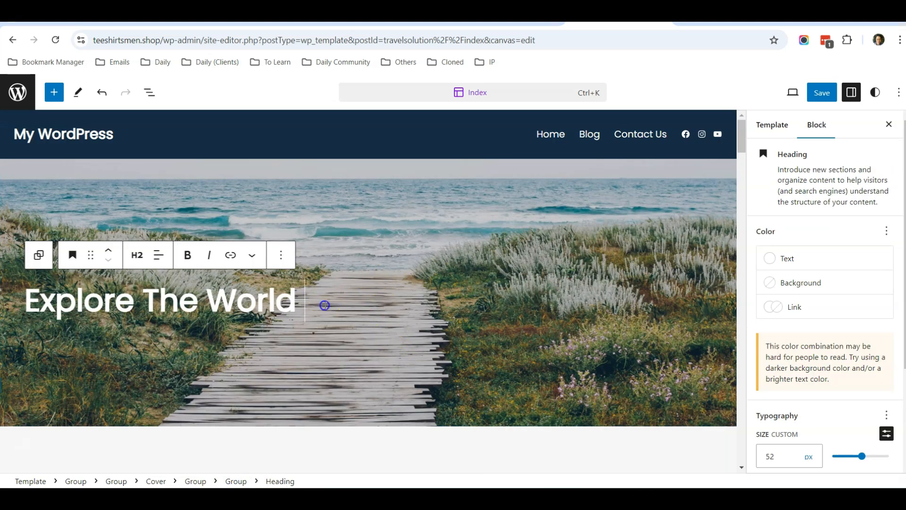
pyautogui.click(281, 255)
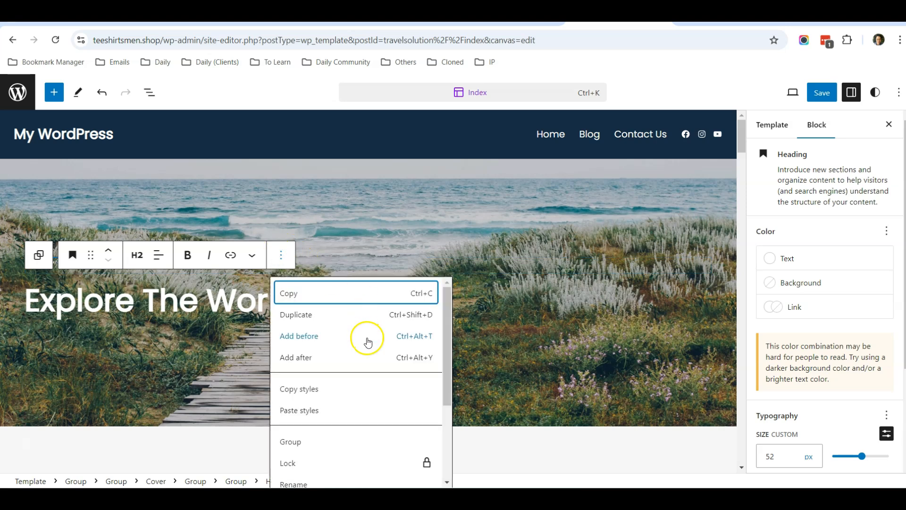
pyautogui.click(298, 360)
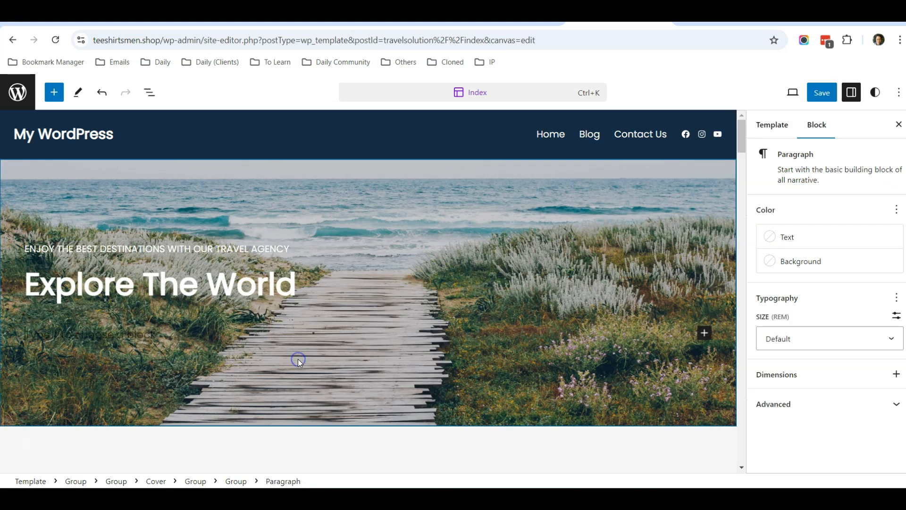
pyautogui.click(97, 325)
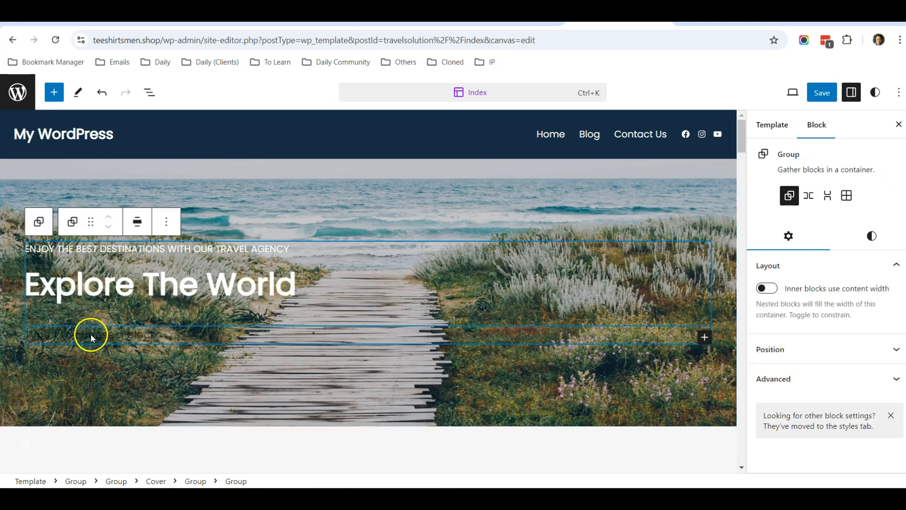
pyautogui.click(92, 336)
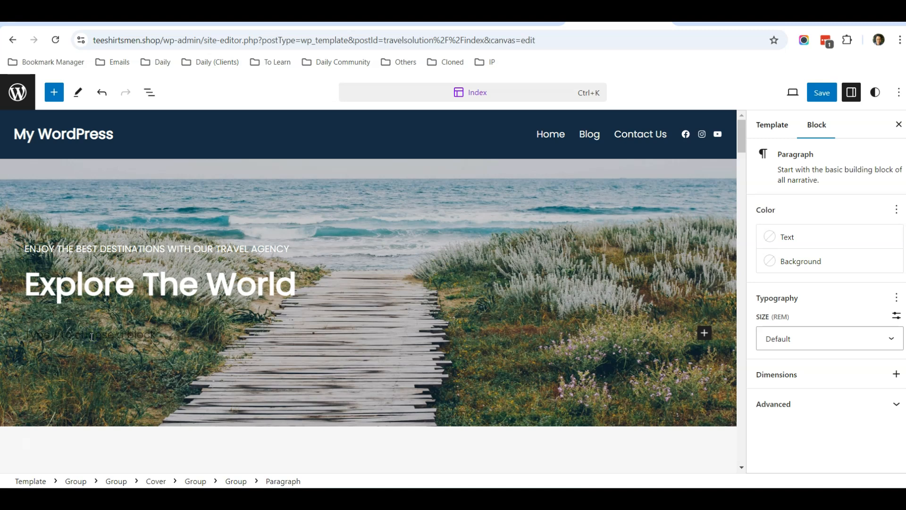
pyautogui.write('/')
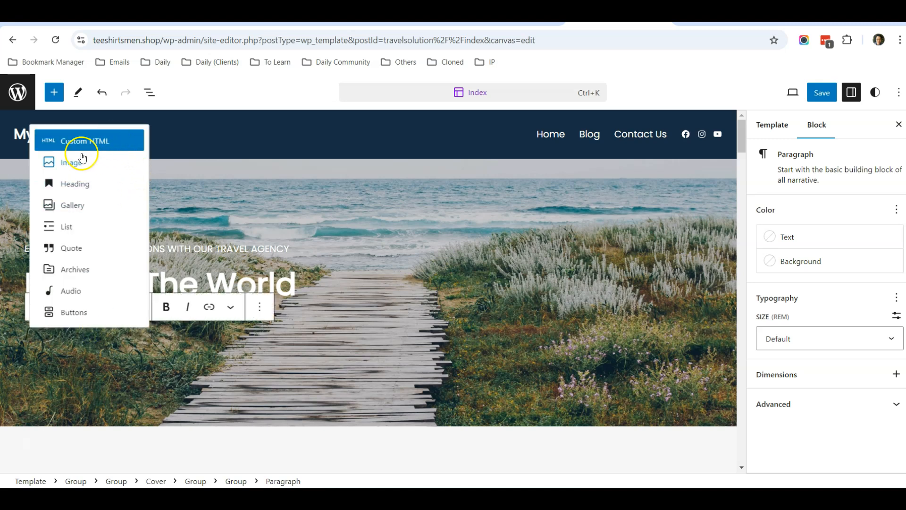
pyautogui.click(86, 149)
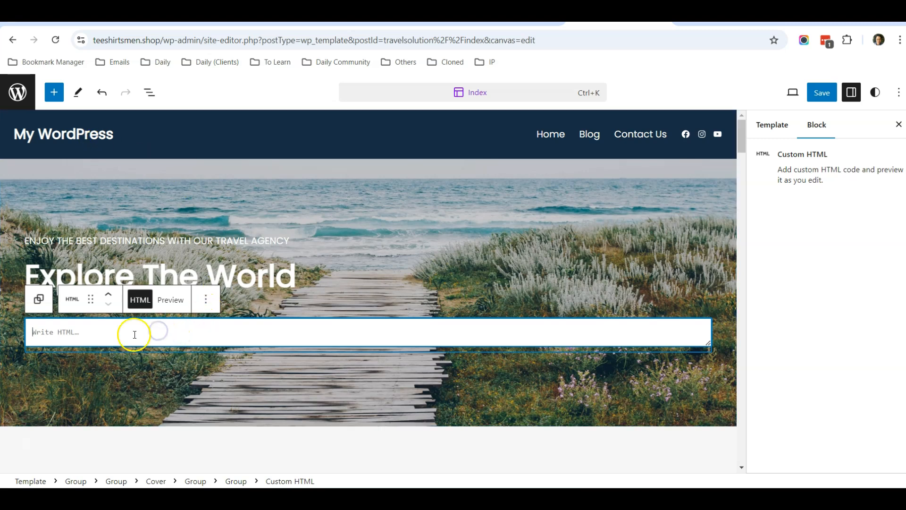
# Step: Paste the copied Trip.com search form widget code into the Custom HTML block and save the template
pyautogui.hotkey('ctrl', 'v')
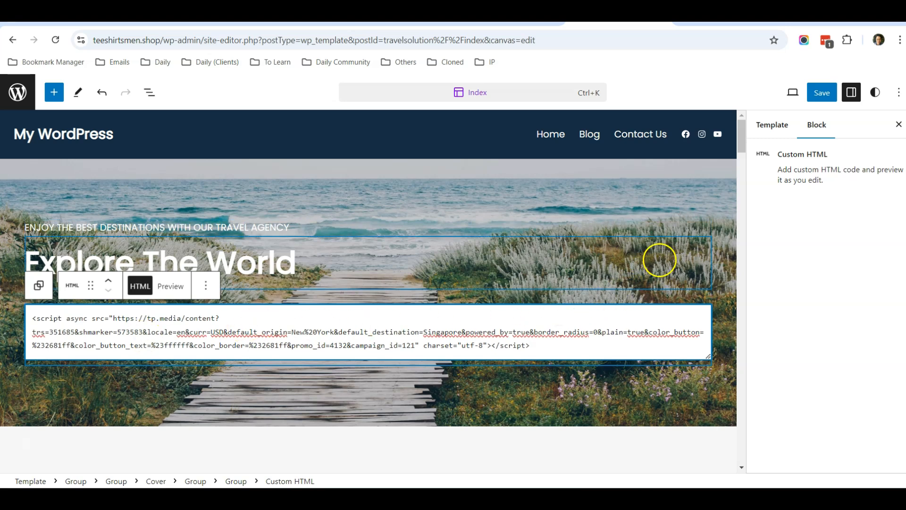
pyautogui.click(730, 243)
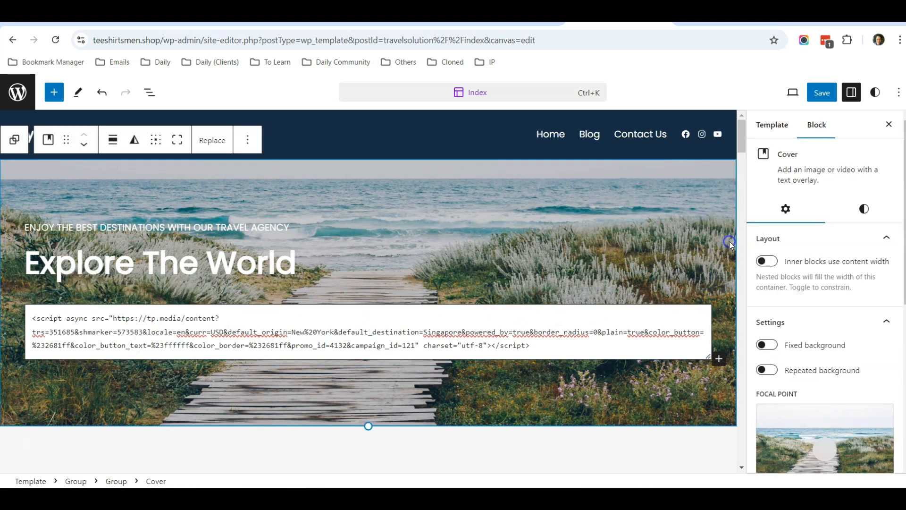
pyautogui.click(822, 92)
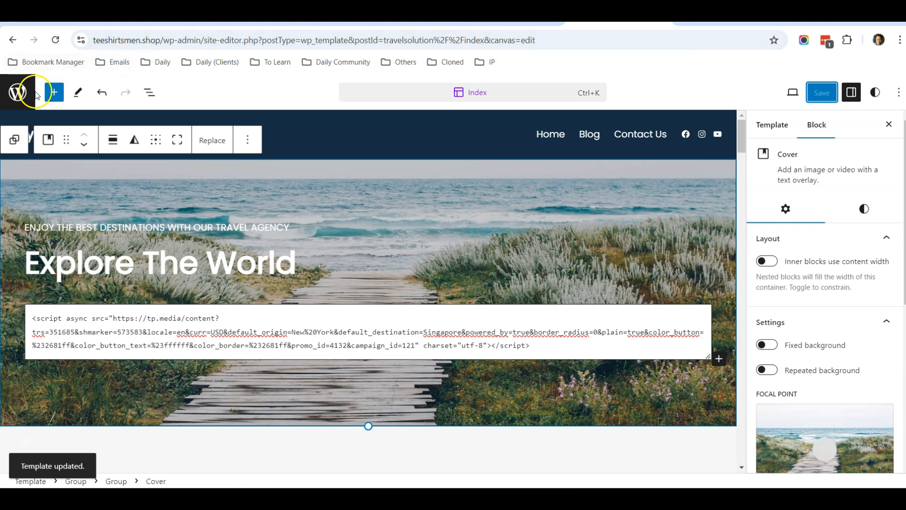
# Step: Open the live homepage and test the flight search form's calendar with travel dates 8/10 to 10/10
pyautogui.click(20, 94)
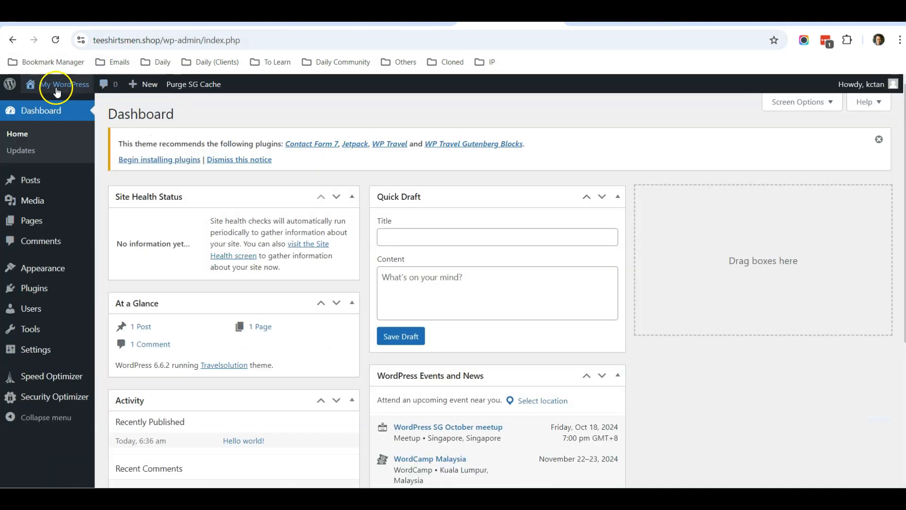
pyautogui.click(47, 104)
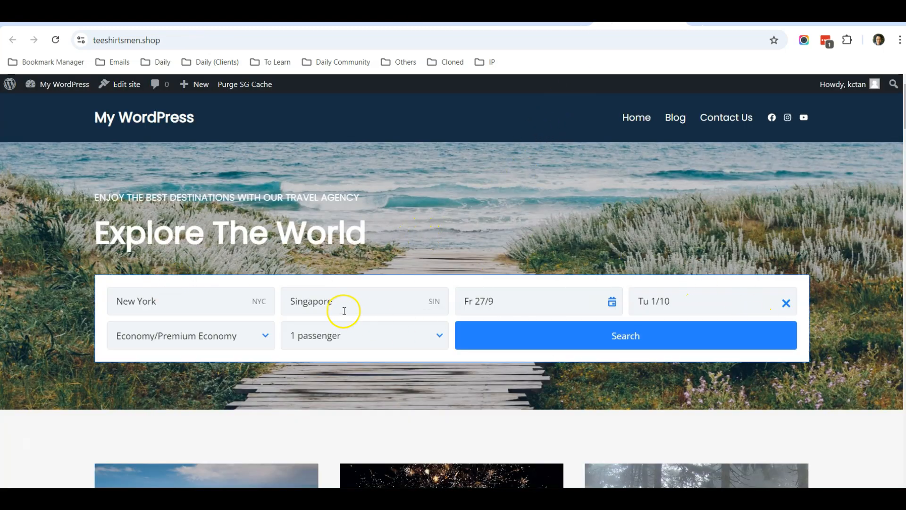
pyautogui.click(463, 307)
pyautogui.click(631, 183)
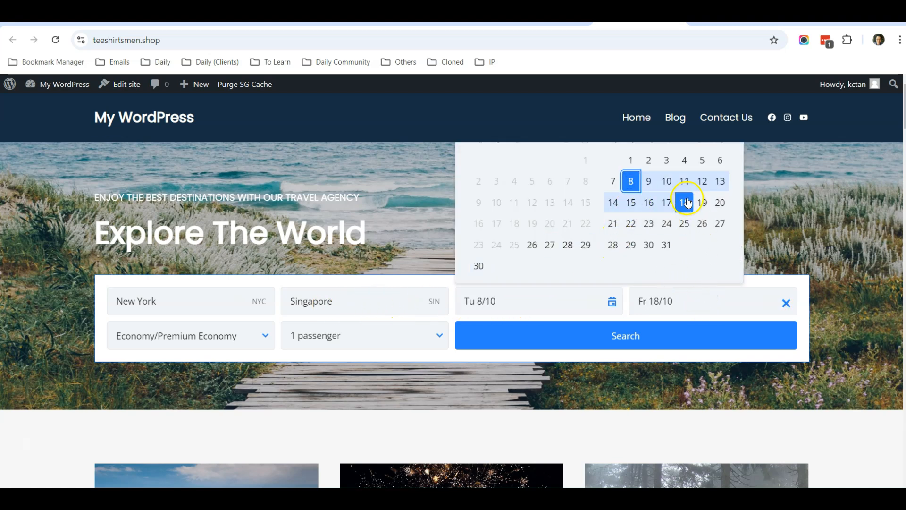
pyautogui.click(666, 181)
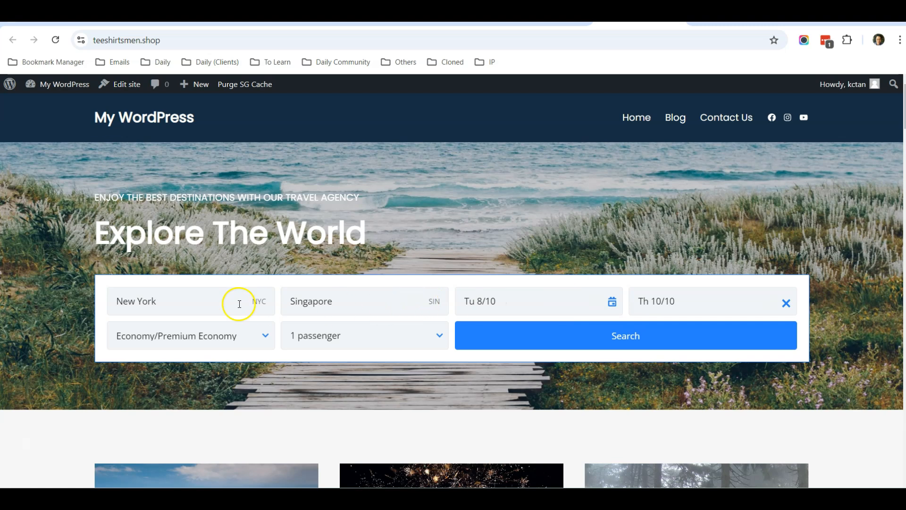
# Step: Test the search form by choosing Business class and checking how the passenger selector displays within the banner
pyautogui.click(199, 332)
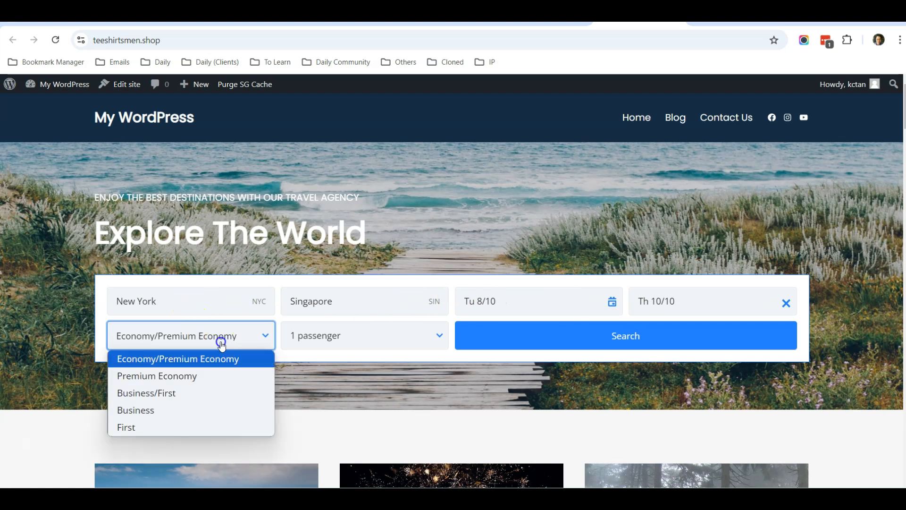
pyautogui.click(169, 402)
pyautogui.click(356, 337)
pyautogui.scroll(-3, 448, 372)
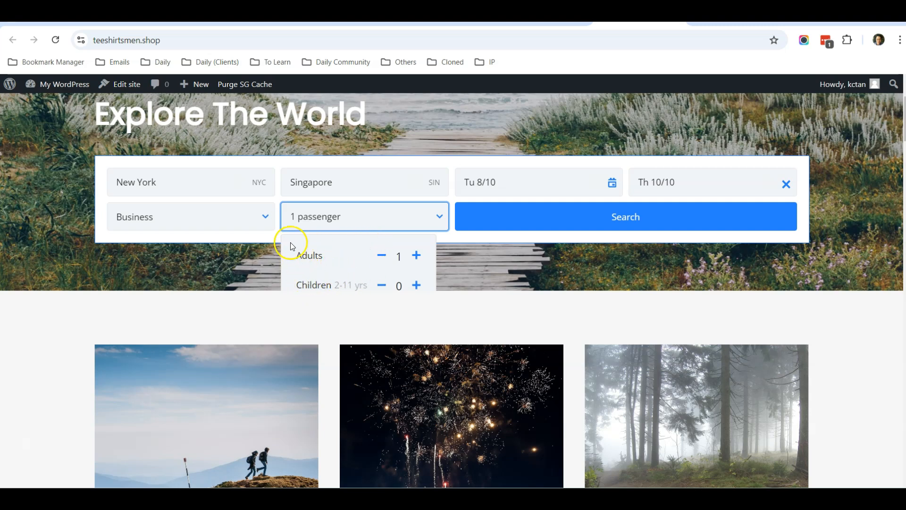
pyautogui.scroll(2, 337, 288)
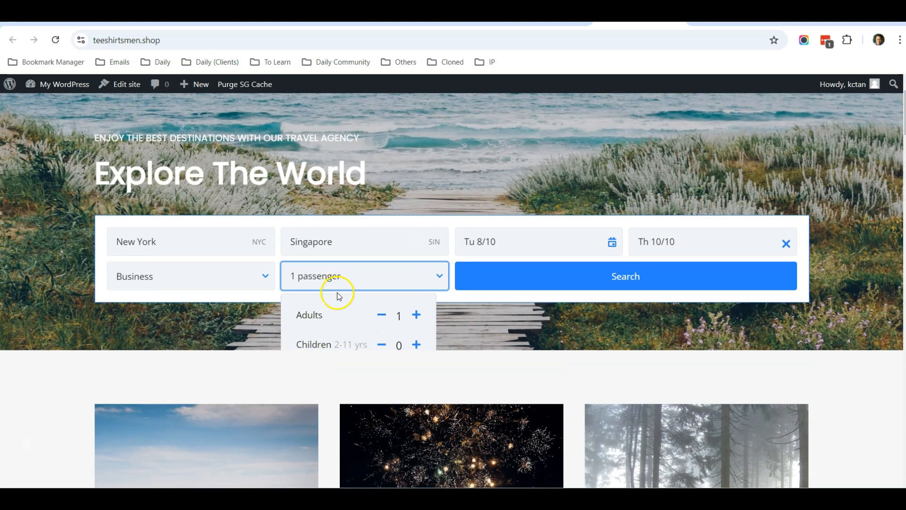
pyautogui.click(495, 323)
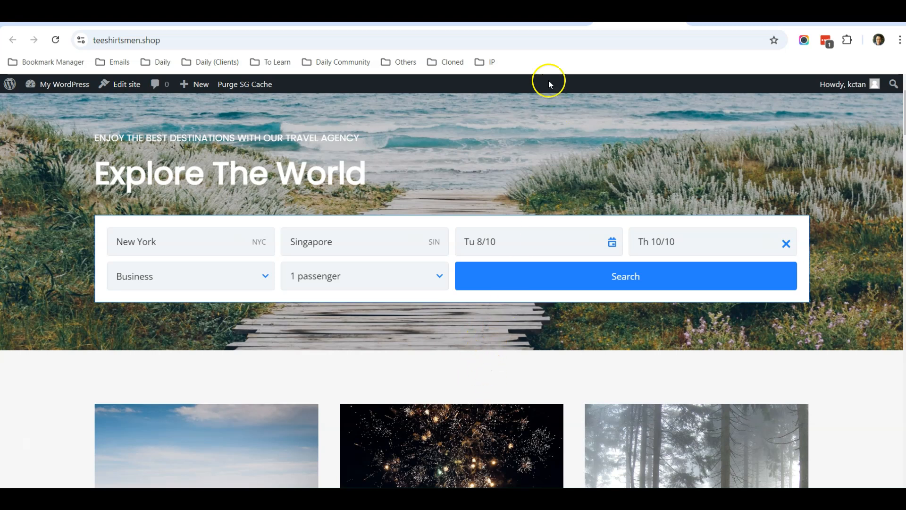
# Step: Return to the site editor, increase the height of the homepage's cover banner and save the template
pyautogui.click(544, 23)
pyautogui.scroll(-2, 459, 182)
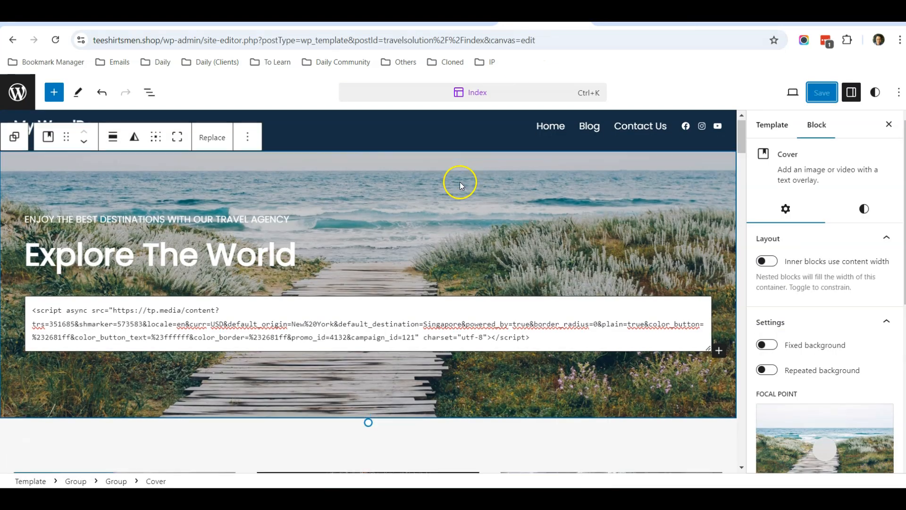
pyautogui.moveTo(368, 307); pyautogui.dragTo(367, 378)
pyautogui.scroll(3, 441, 319)
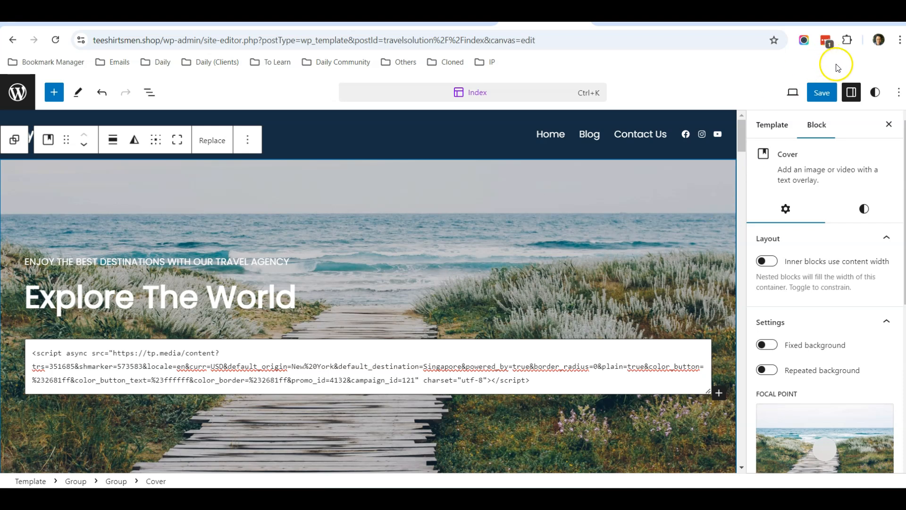
pyautogui.click(825, 97)
# Step: Reload the live homepage and check how the search form's passenger selector fits in the taller banner
pyautogui.click(640, 16)
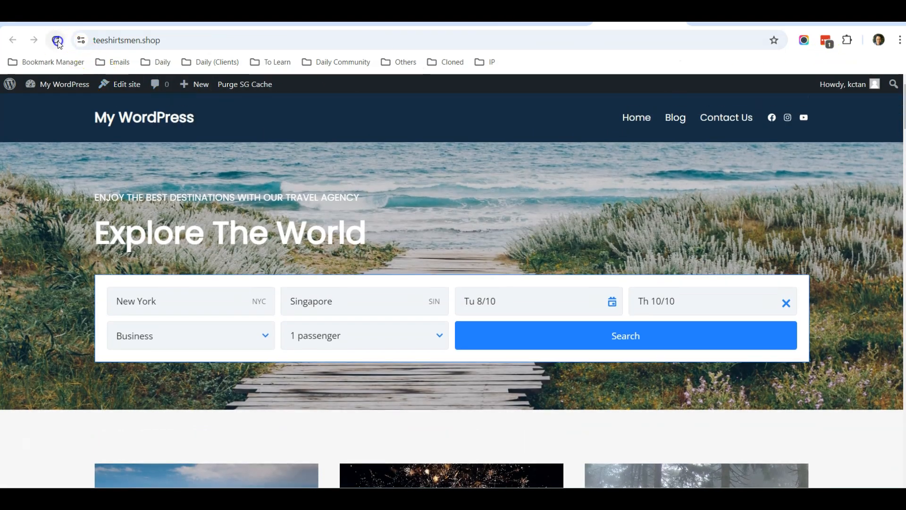
pyautogui.click(57, 41)
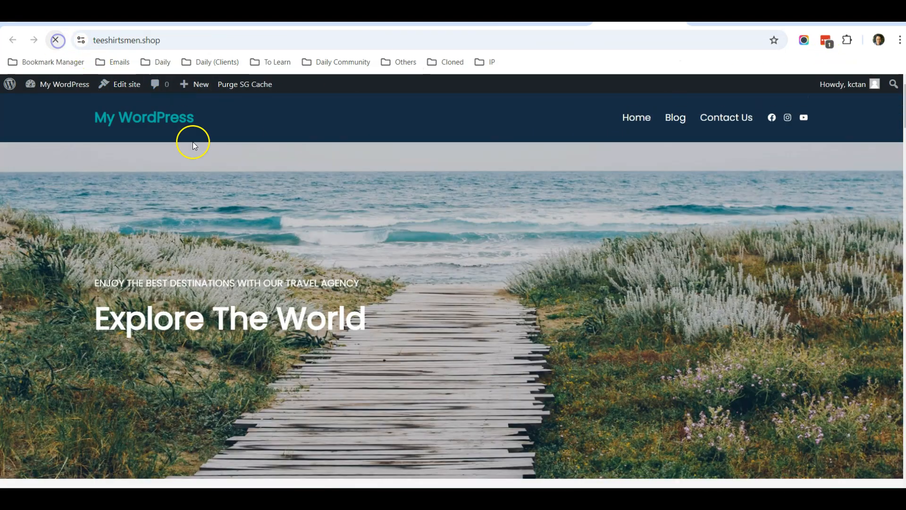
pyautogui.scroll(-3, 439, 208)
pyautogui.click(404, 257)
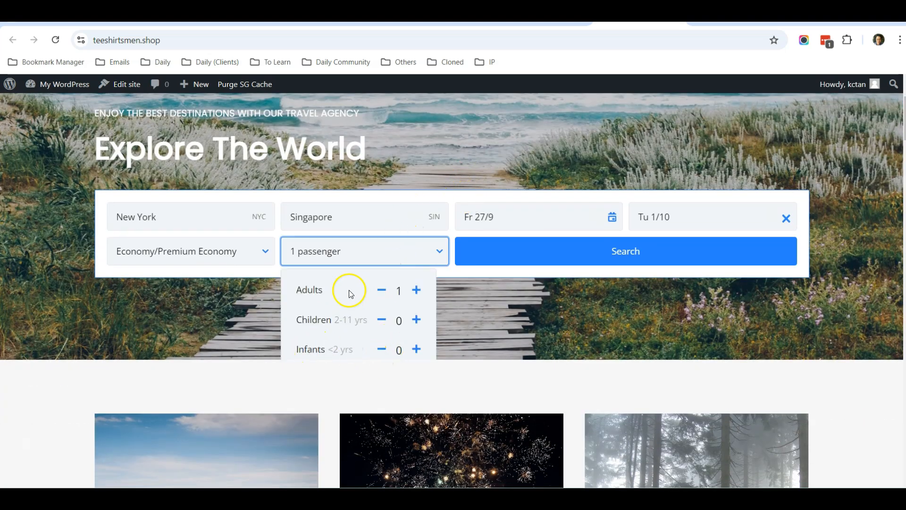
pyautogui.click(534, 323)
# Step: Look through the homepage sections below the banner, including "Our Services"
pyautogui.scroll(-10, 477, 318)
pyautogui.scroll(-12, 423, 276)
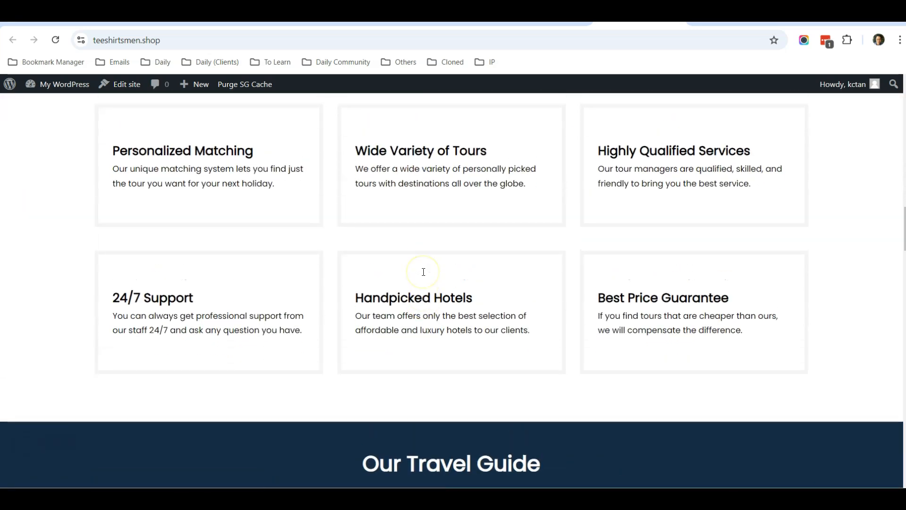
pyautogui.scroll(2, 423, 272)
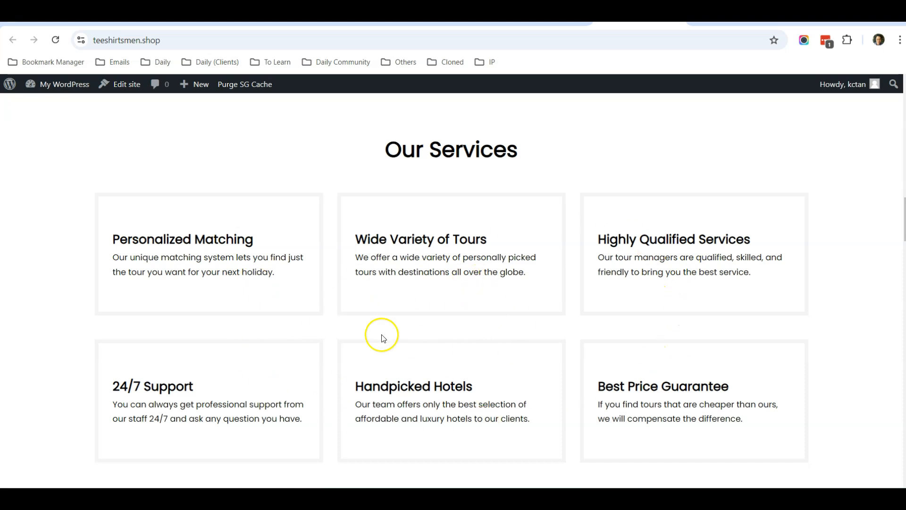
# Step: Switch to Travelpayouts, close the search form widget setup and open the list of connected programs
pyautogui.click(689, 23)
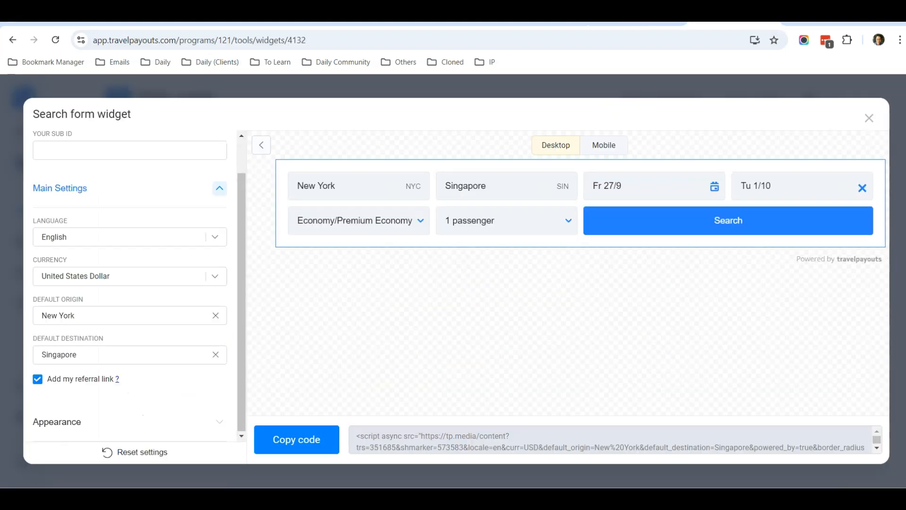
pyautogui.click(869, 118)
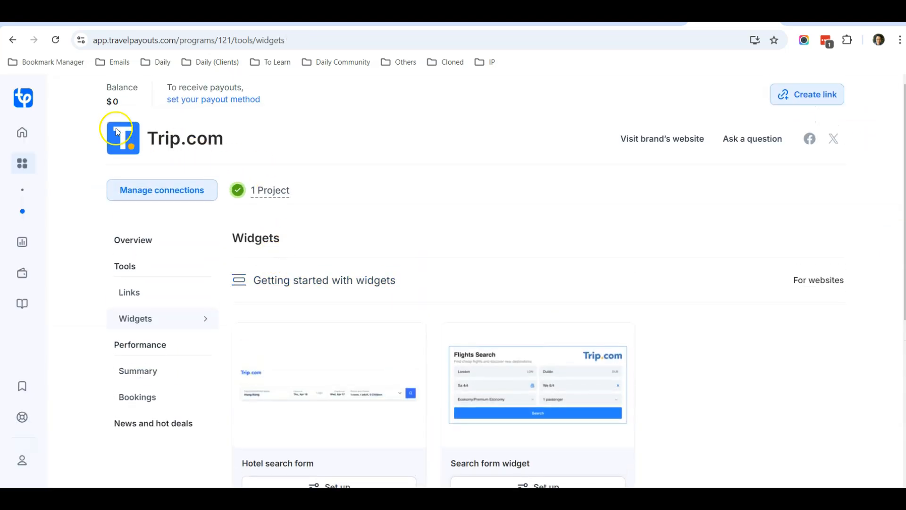
pyautogui.moveTo(27, 181)
pyautogui.click(58, 213)
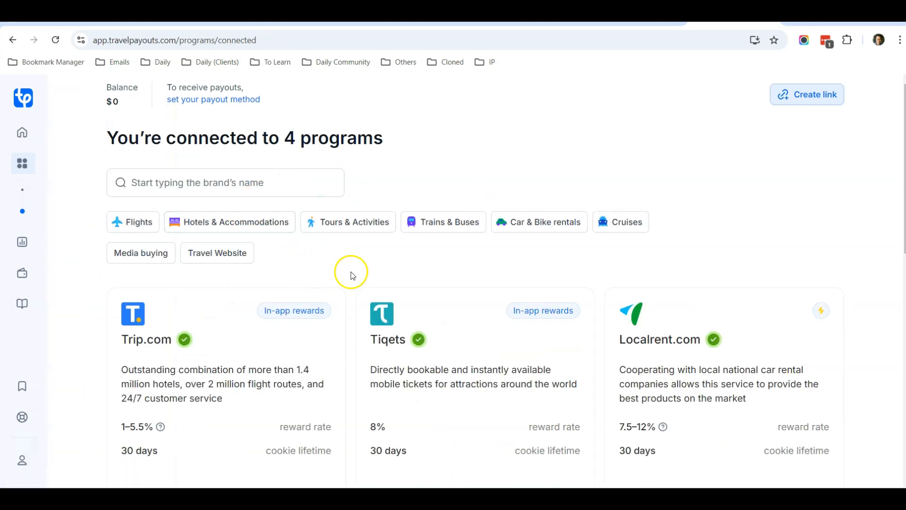
pyautogui.scroll(-3, 350, 271)
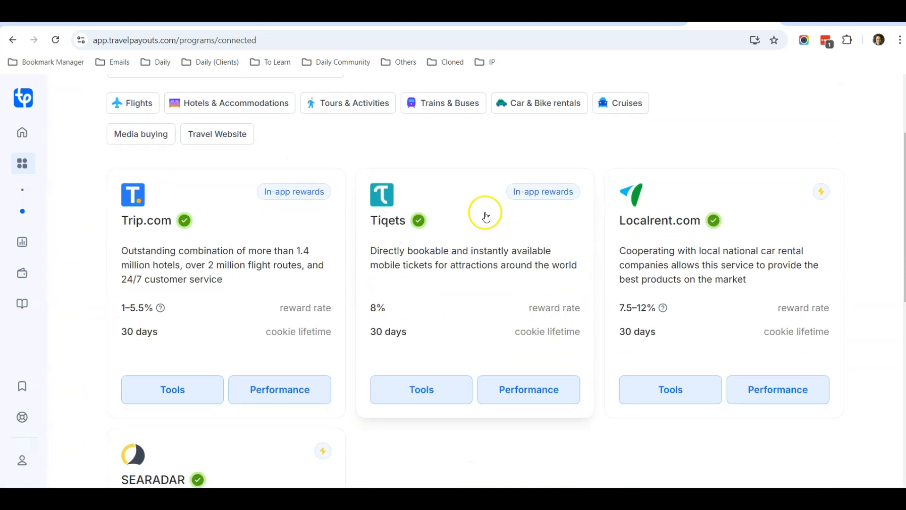
# Step: Open the Tiqets program's widgets and bring up the setup of the "City's top products" widget
pyautogui.click(416, 400)
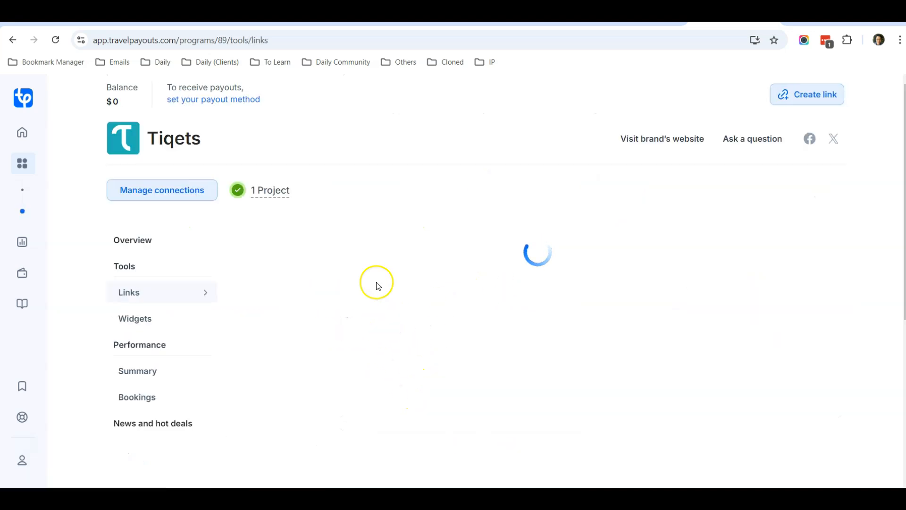
pyautogui.scroll(-4, 366, 191)
pyautogui.scroll(3, 203, 223)
pyautogui.click(143, 254)
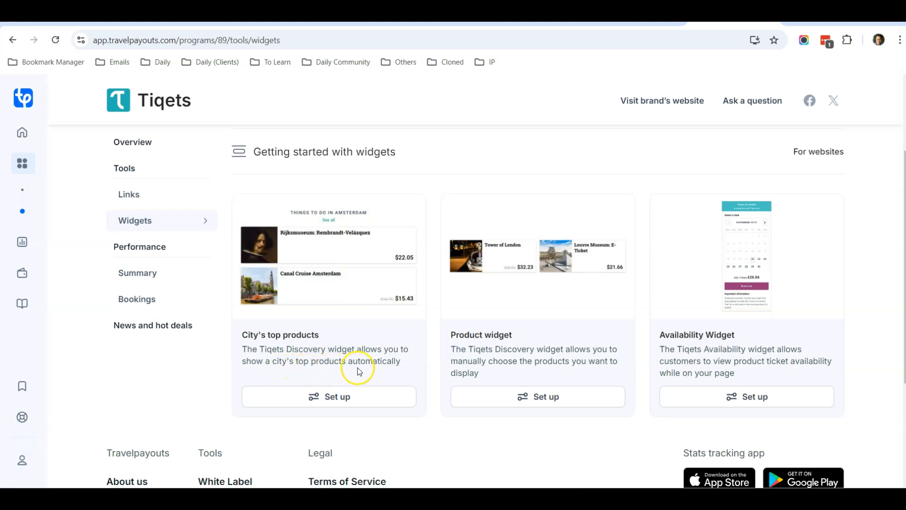
pyautogui.click(367, 399)
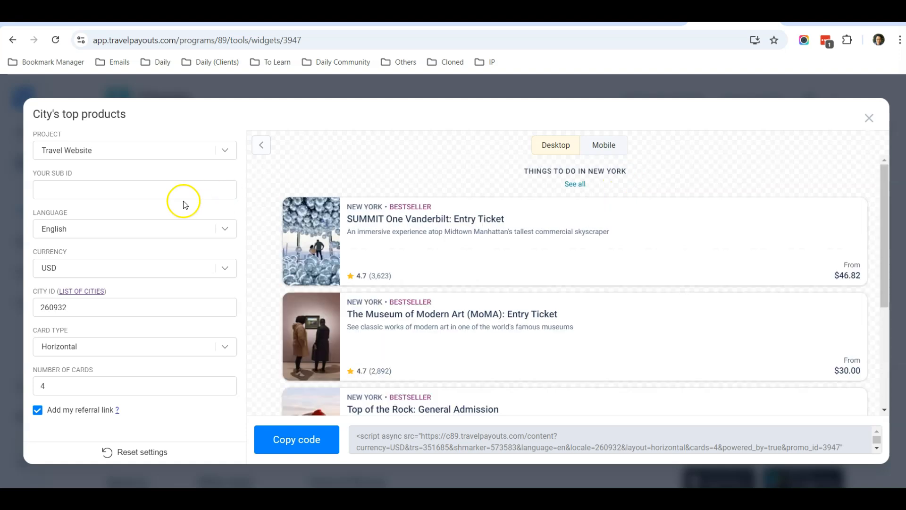
# Step: Set the city ID of the "City's top products" widget to 78125 for Singapore
pyautogui.scroll(-3, 524, 268)
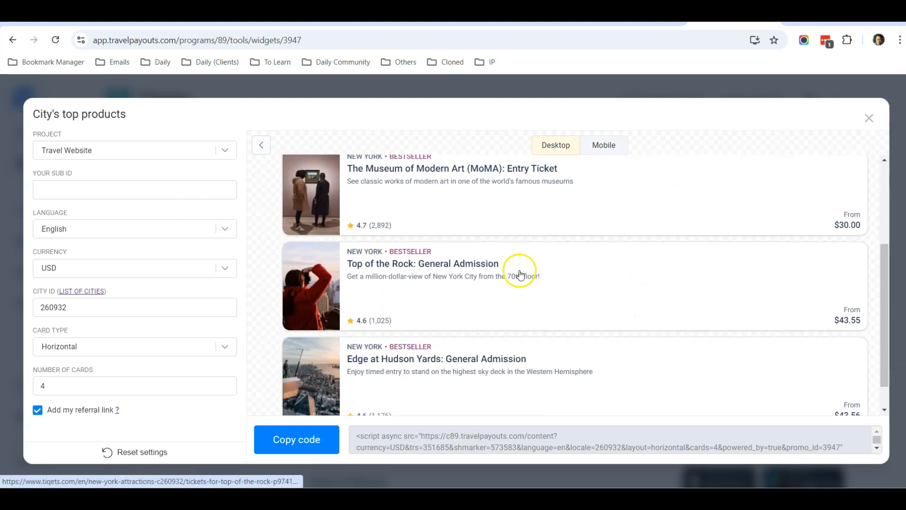
pyautogui.scroll(3, 500, 292)
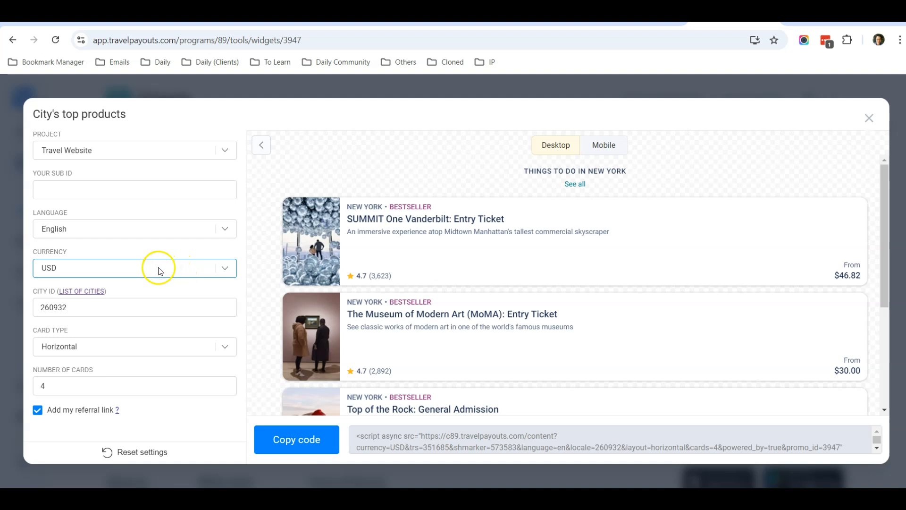
pyautogui.click(72, 308)
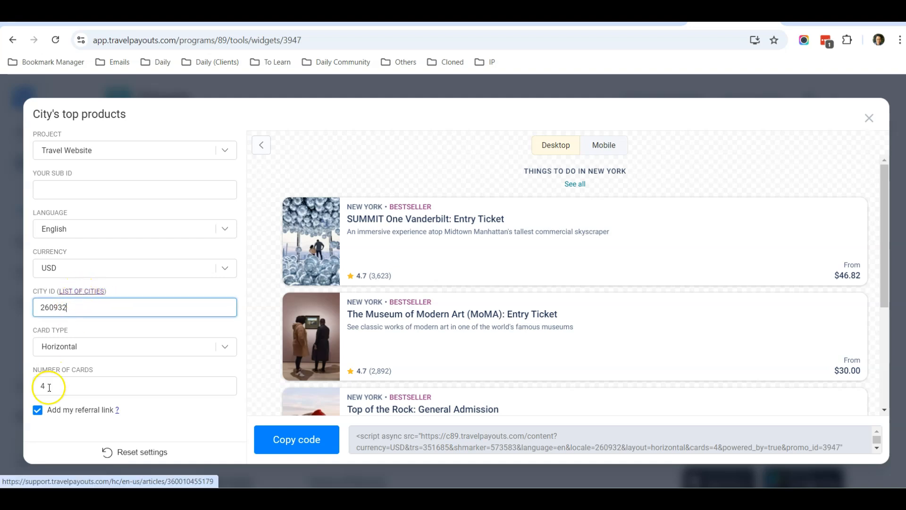
pyautogui.doubleClick(55, 307)
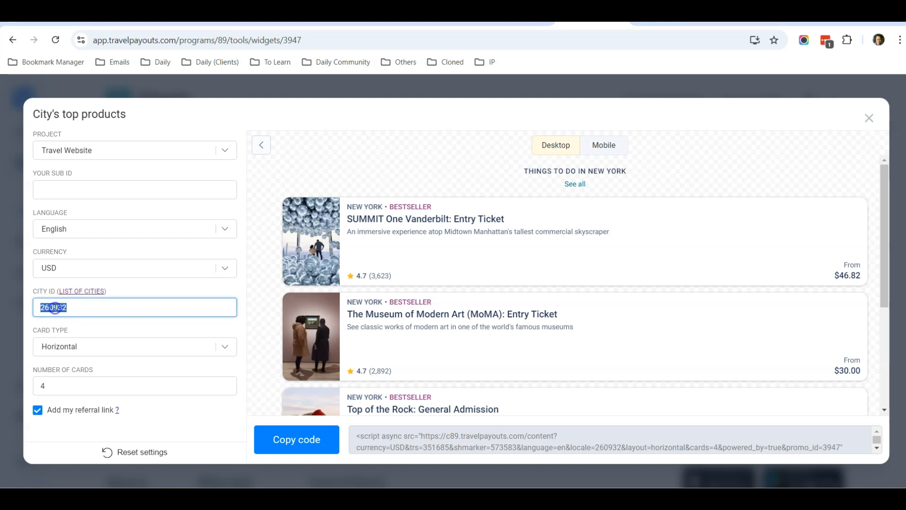
pyautogui.write('78125')
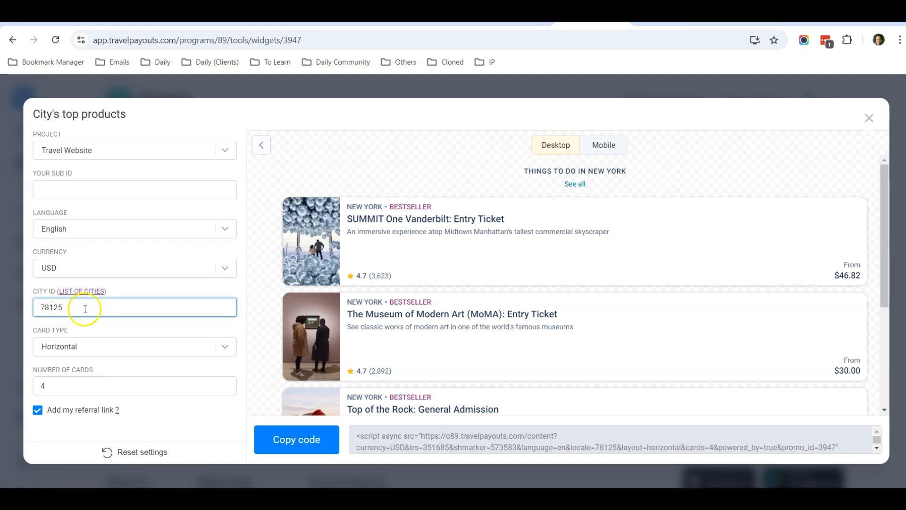
# Step: Set the widget's card type to Responsive with 6 cards and copy its embed code
pyautogui.click(156, 349)
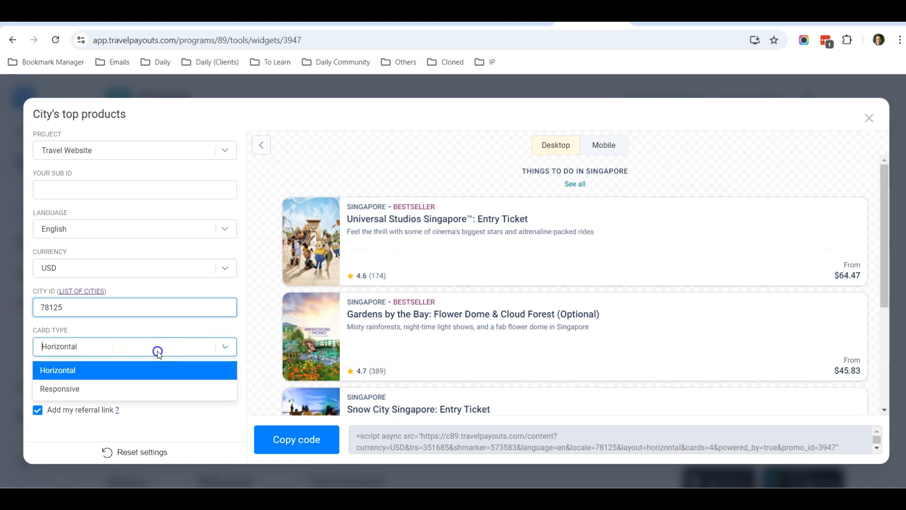
pyautogui.click(140, 391)
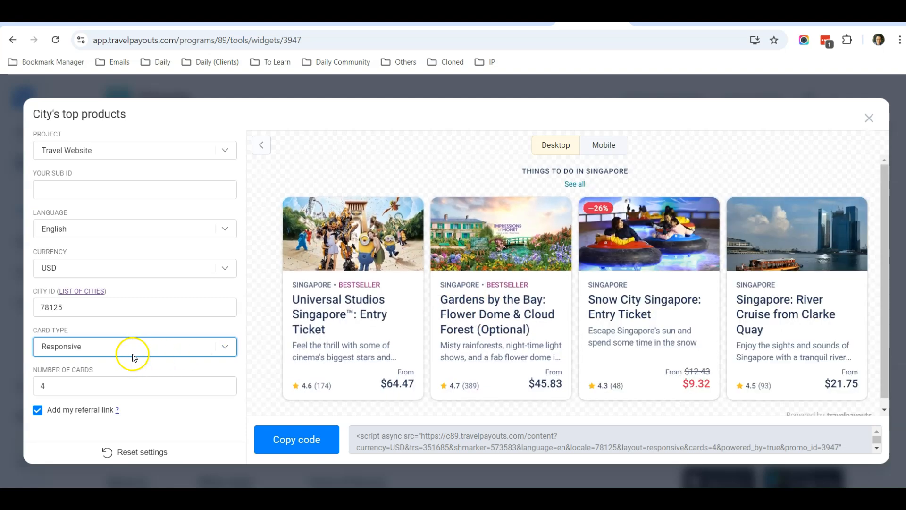
pyautogui.click(68, 386)
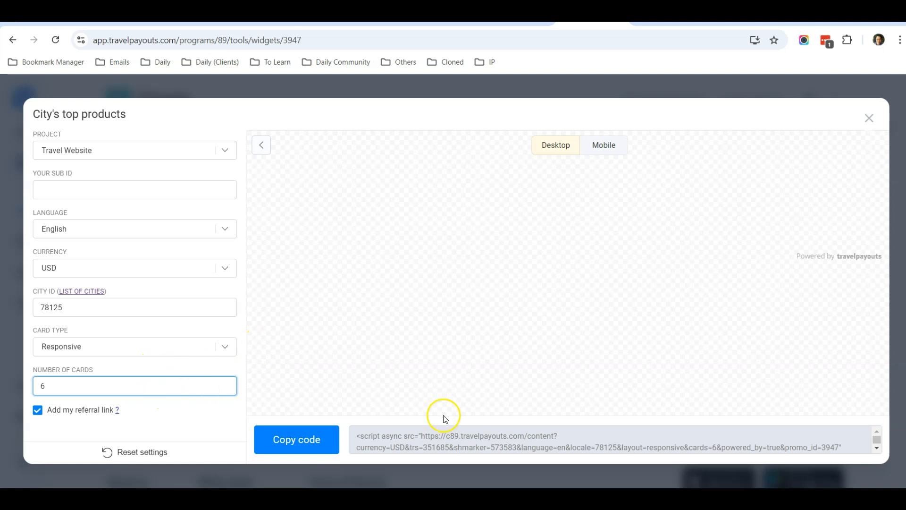
pyautogui.click(289, 439)
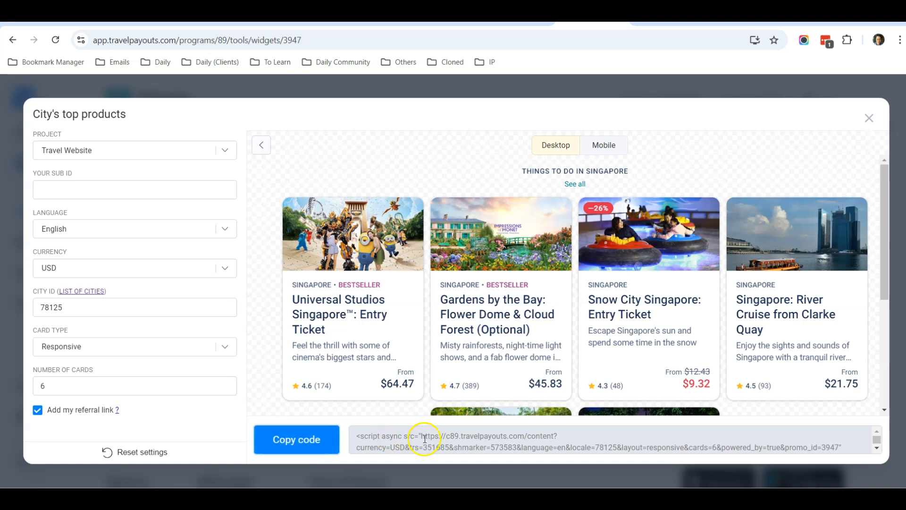
# Step: Switch to the WordPress site editor and change the "Our Services" heading to "Our Popular Tours In Singapore"
pyautogui.click(517, 21)
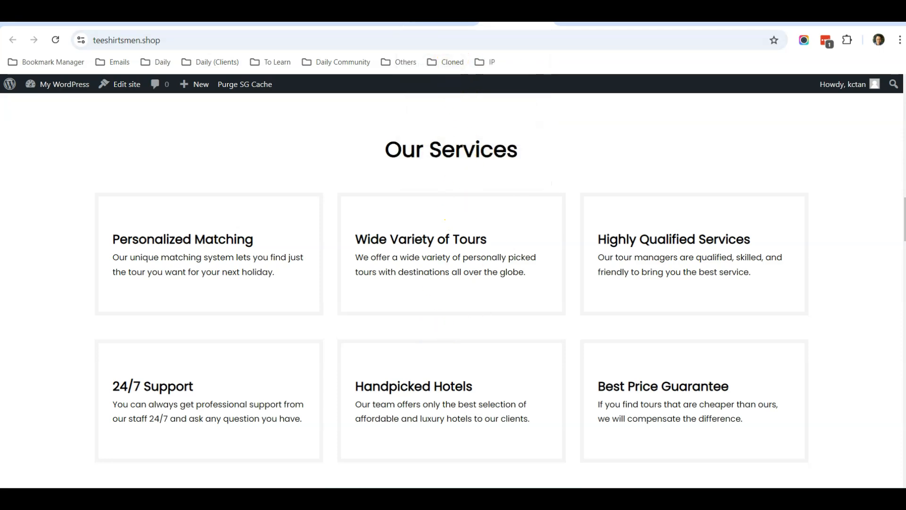
pyautogui.click(440, 21)
pyautogui.scroll(-6, 279, 236)
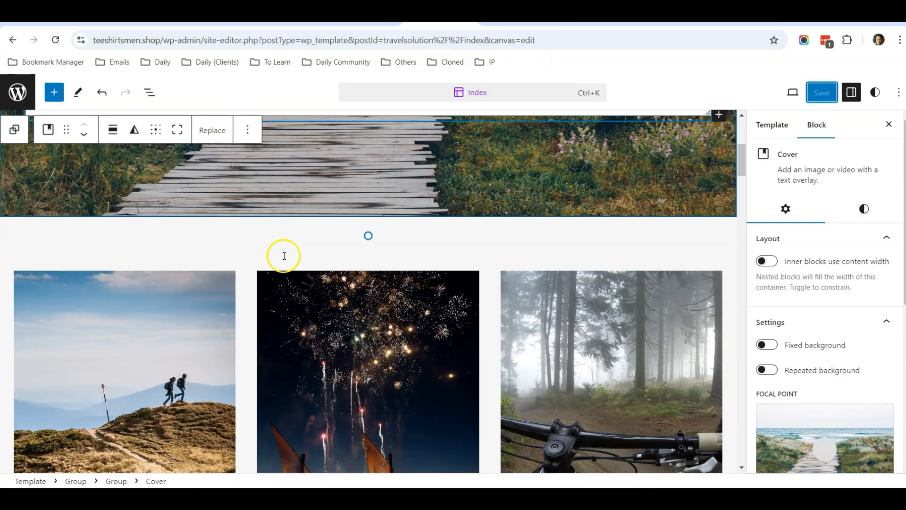
pyautogui.scroll(-15, 283, 256)
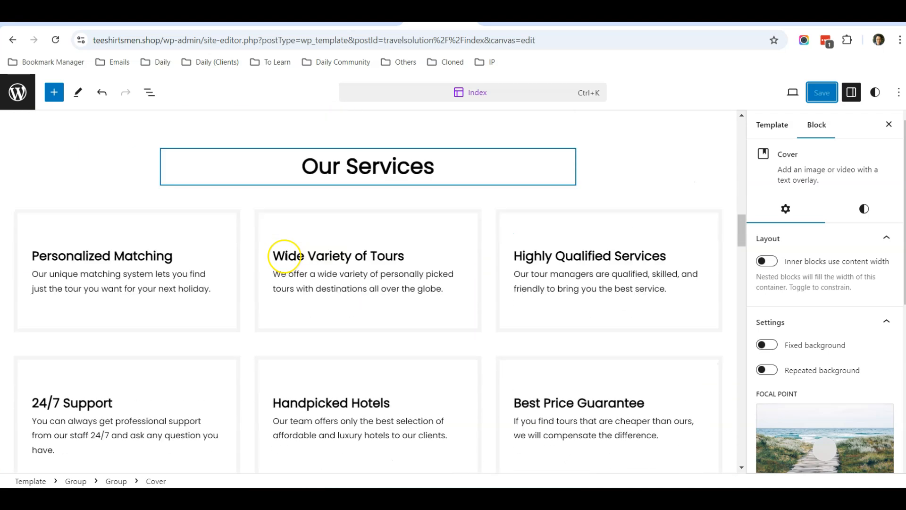
pyautogui.scroll(-1, 286, 258)
pyautogui.scroll(2, 286, 258)
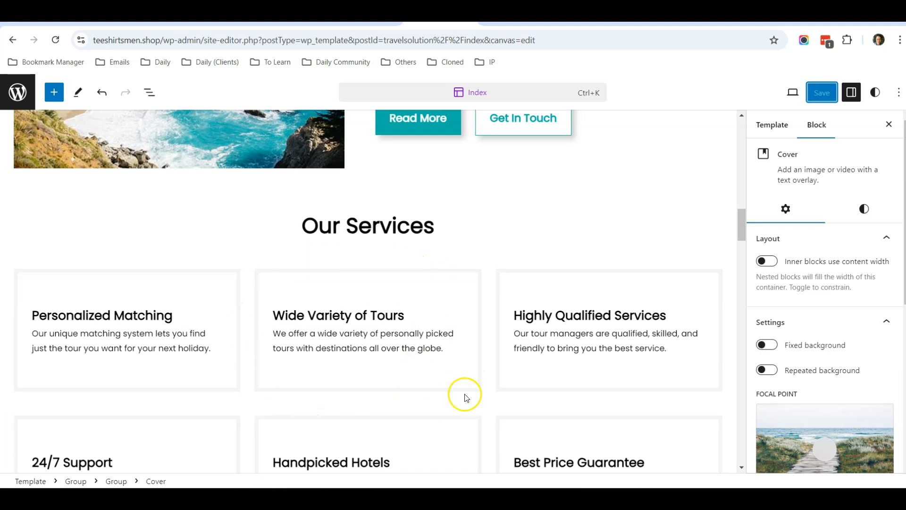
pyautogui.click(383, 224)
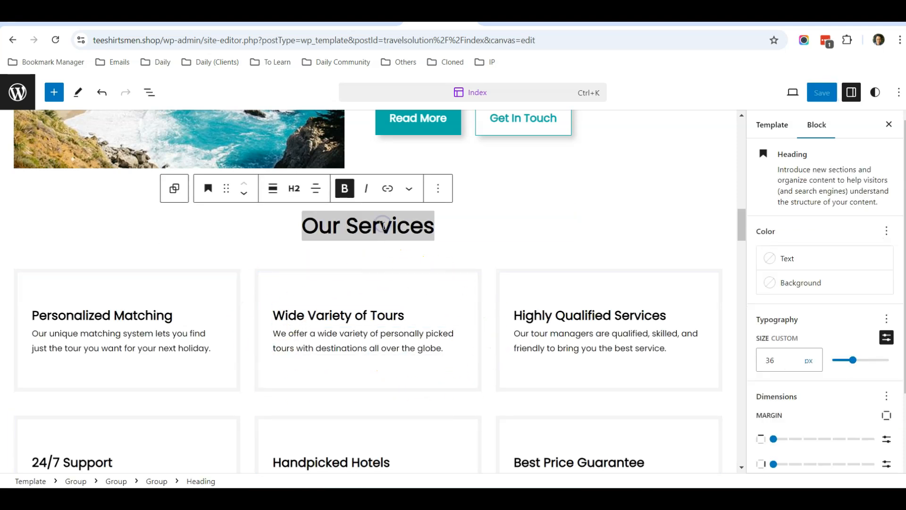
pyautogui.doubleClick(383, 227)
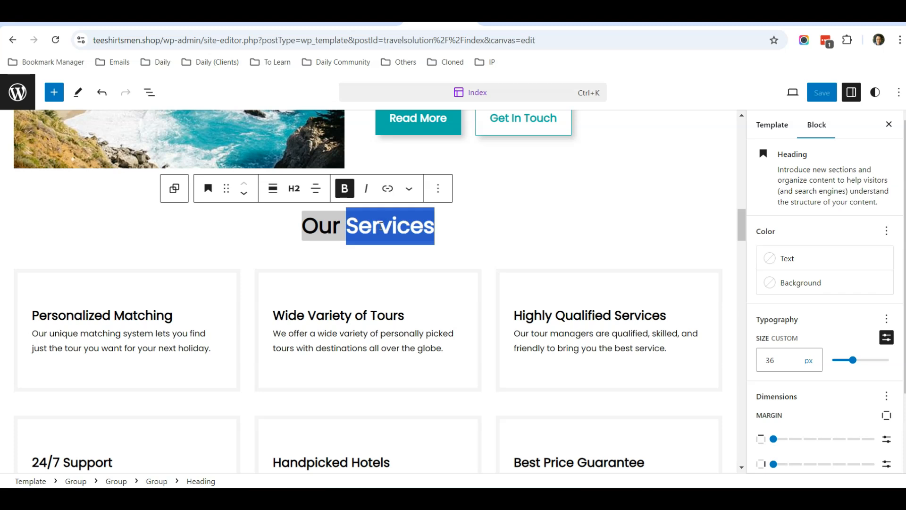
pyautogui.write('Popular Tours In Singapore')
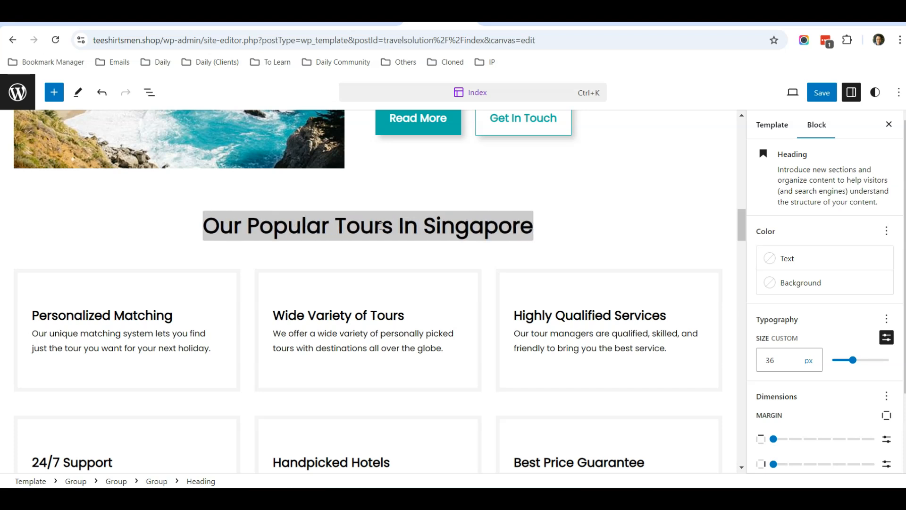
# Step: Delete both Columns blocks with the service boxes beneath the "Our Popular Tours In Singapore" heading
pyautogui.scroll(-2, 227, 354)
pyautogui.scroll(1, 189, 246)
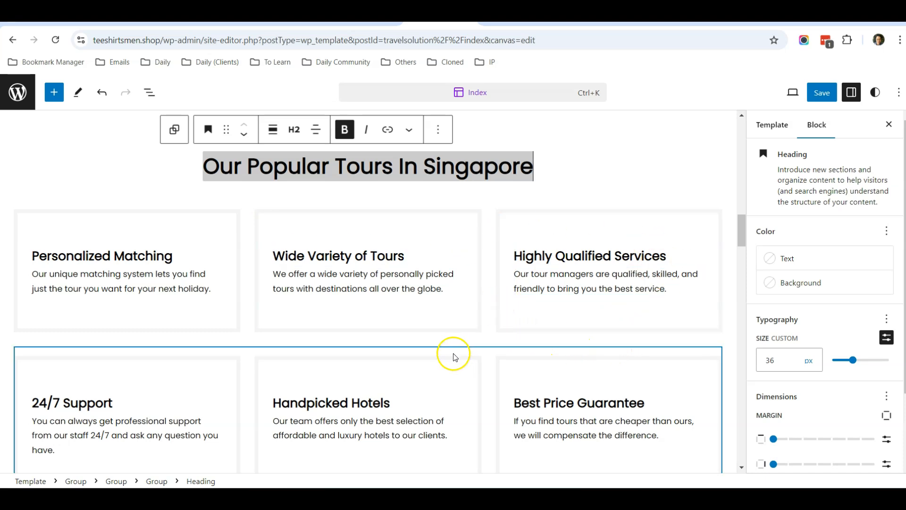
pyautogui.moveTo(458, 209)
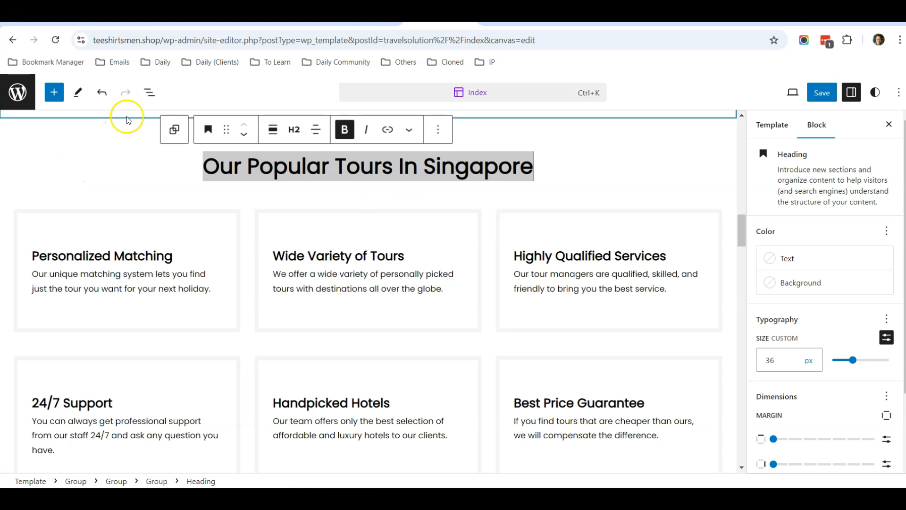
pyautogui.click(150, 93)
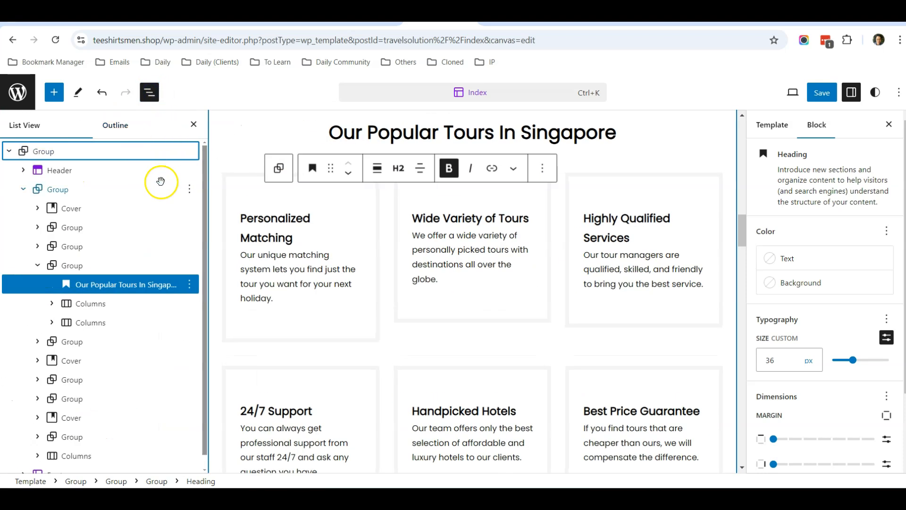
pyautogui.click(95, 305)
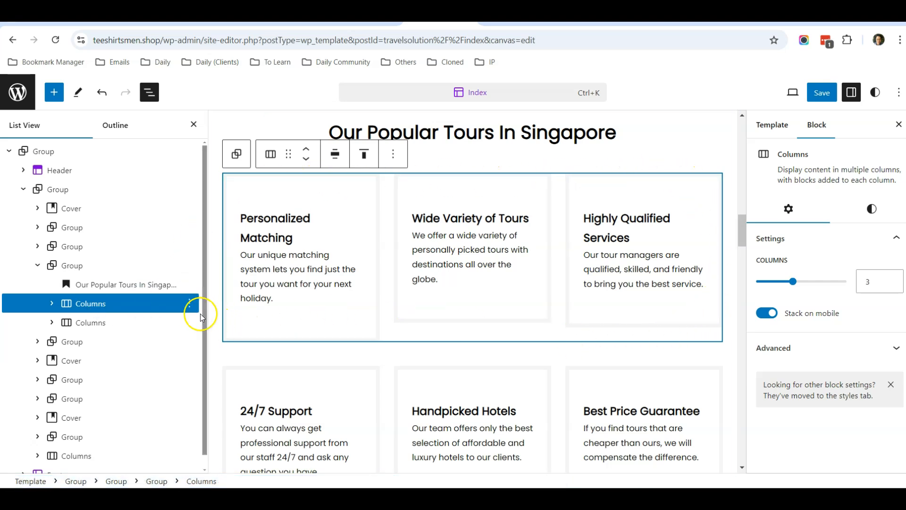
pyautogui.click(190, 304)
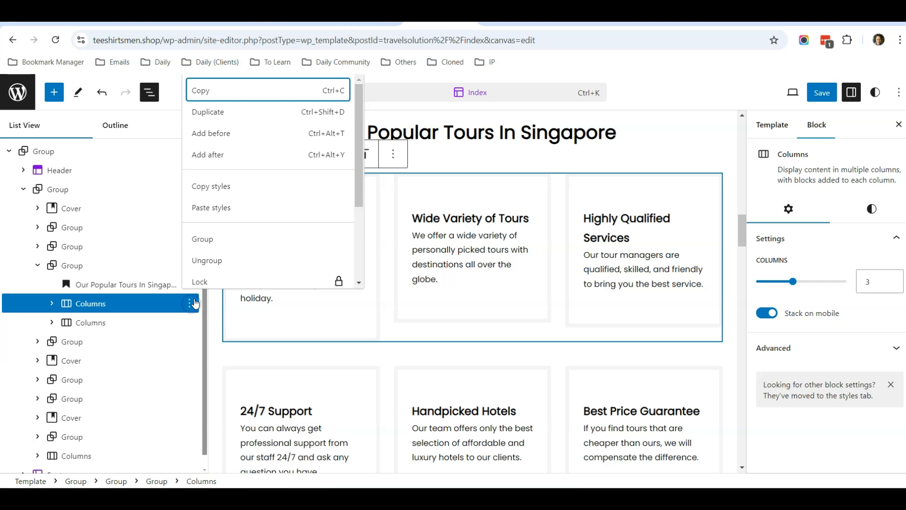
pyautogui.scroll(-3, 229, 253)
pyautogui.click(222, 272)
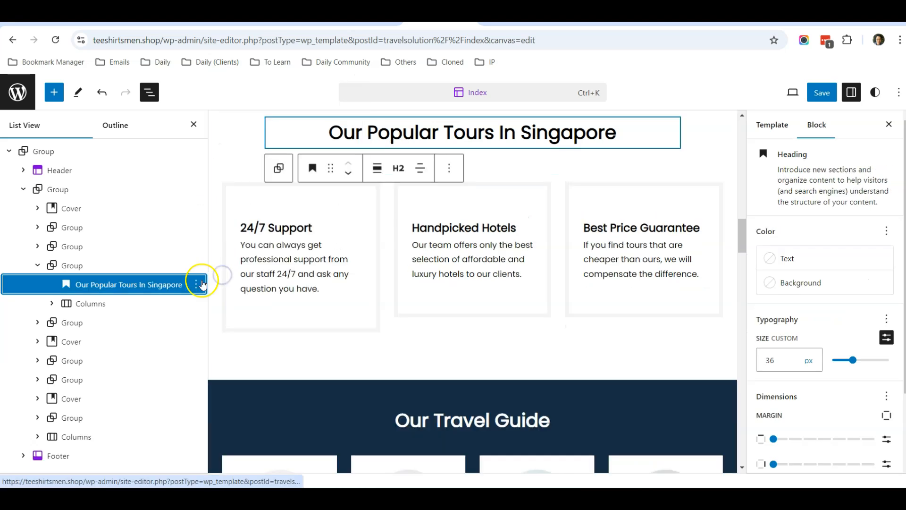
pyautogui.click(95, 303)
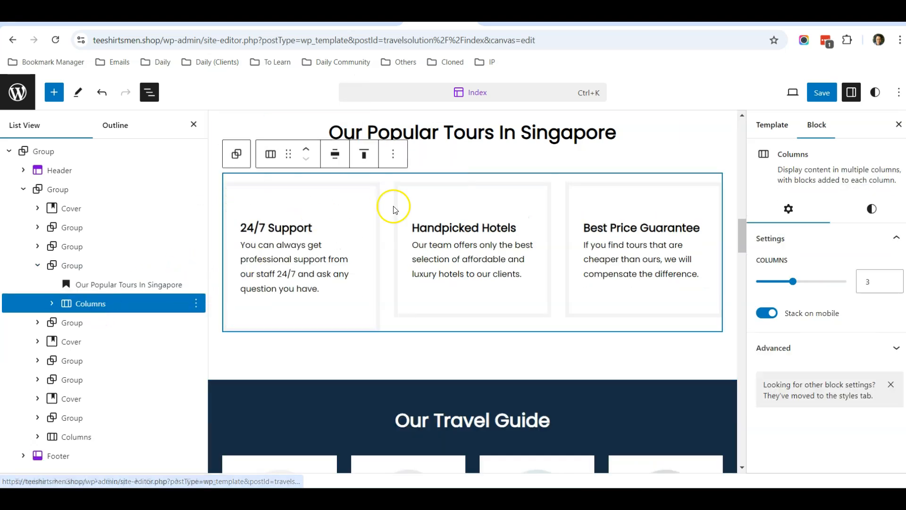
pyautogui.click(195, 305)
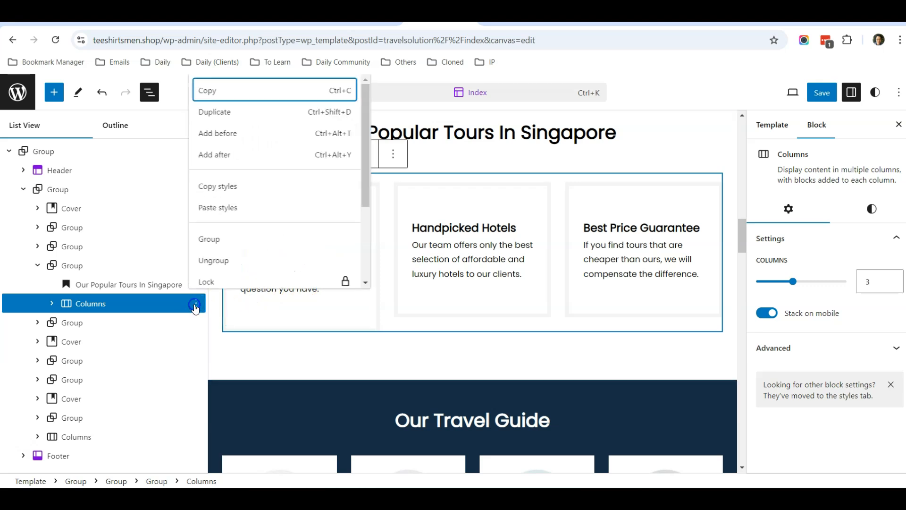
pyautogui.scroll(-3, 213, 283)
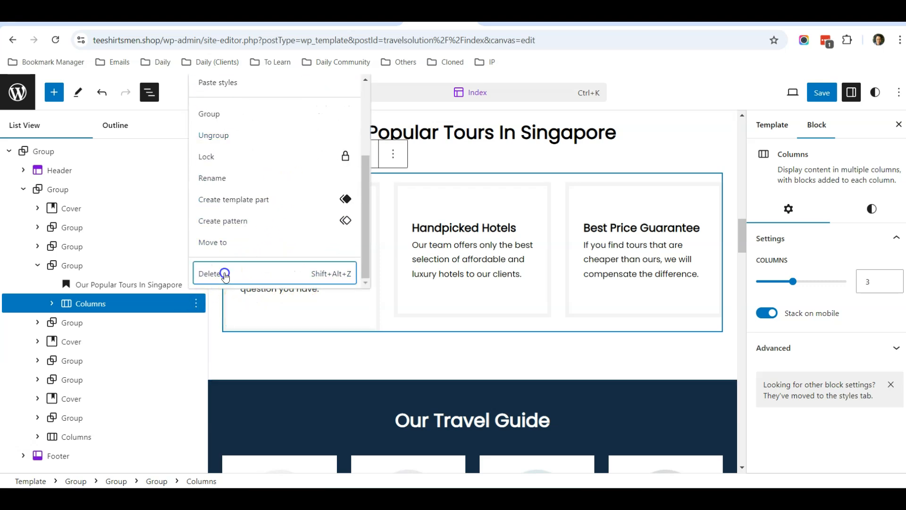
pyautogui.click(226, 270)
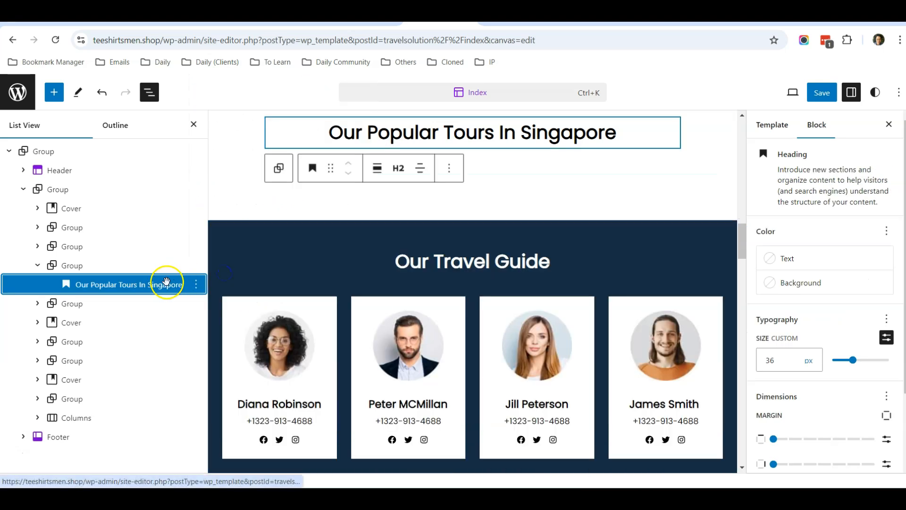
# Step: Add a Custom HTML block directly after the "Our Popular Tours In Singapore" heading
pyautogui.click(196, 285)
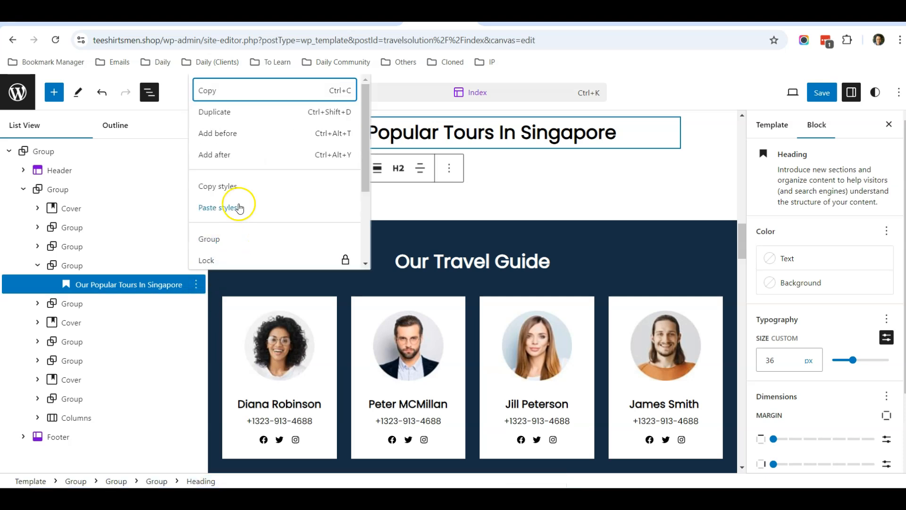
pyautogui.click(237, 153)
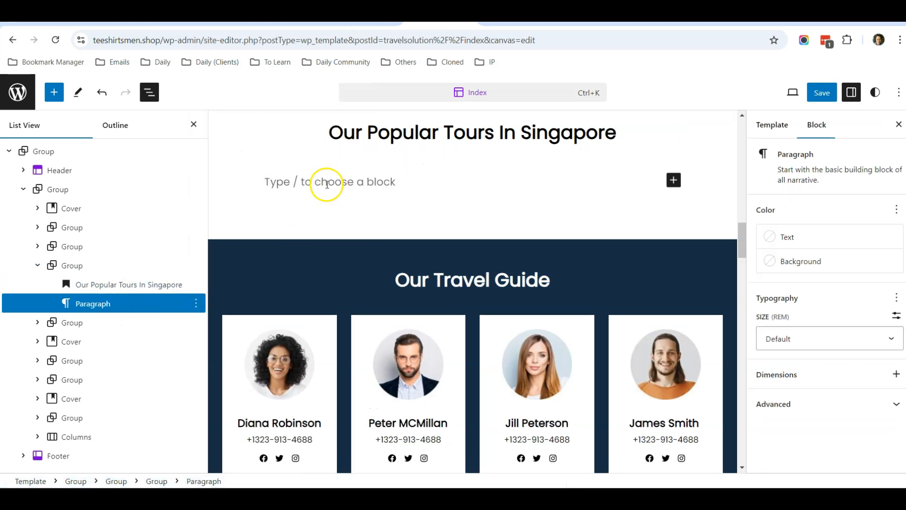
pyautogui.write('/')
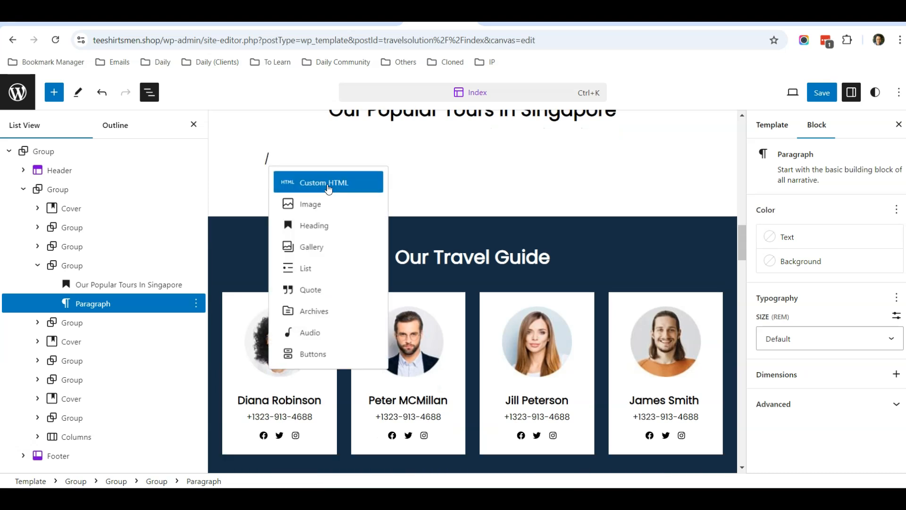
pyautogui.click(329, 188)
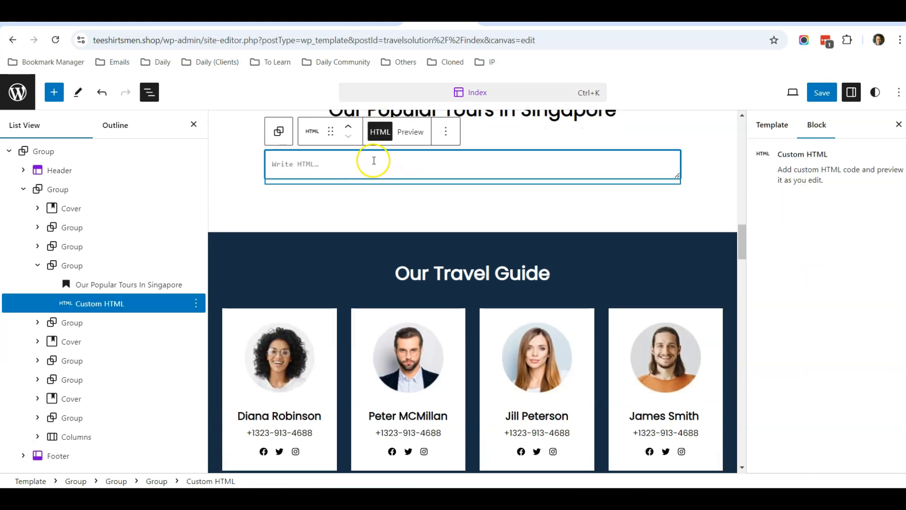
# Step: Paste the copied Tiqets widget code as plain text into the Custom HTML block and save the template
pyautogui.rightClick(359, 166)
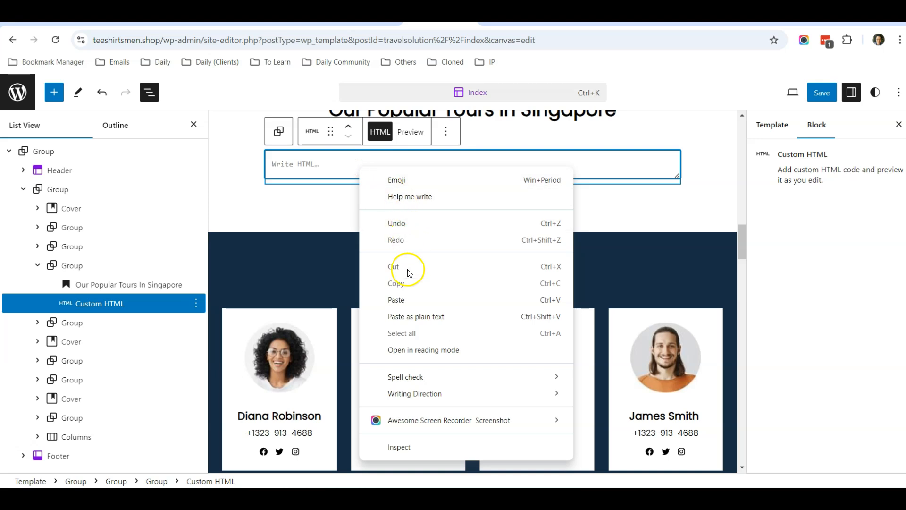
pyautogui.click(431, 316)
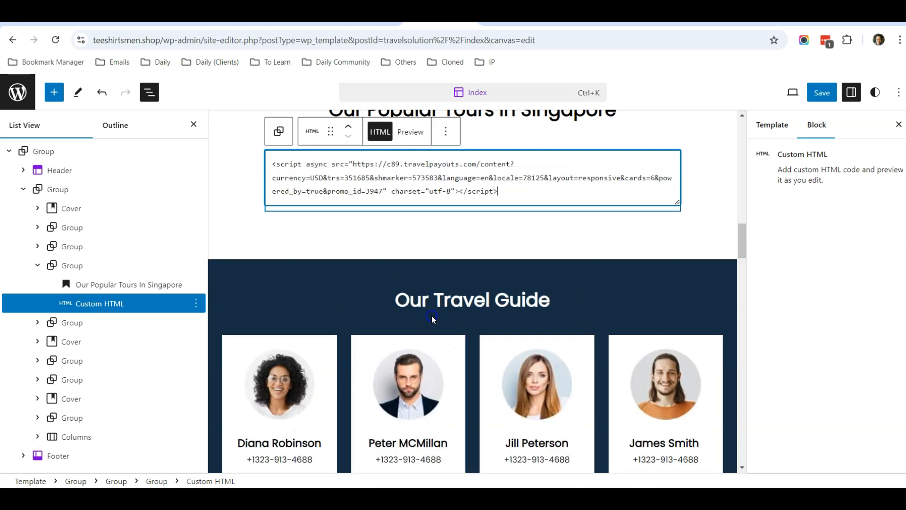
pyautogui.click(704, 199)
pyautogui.click(820, 93)
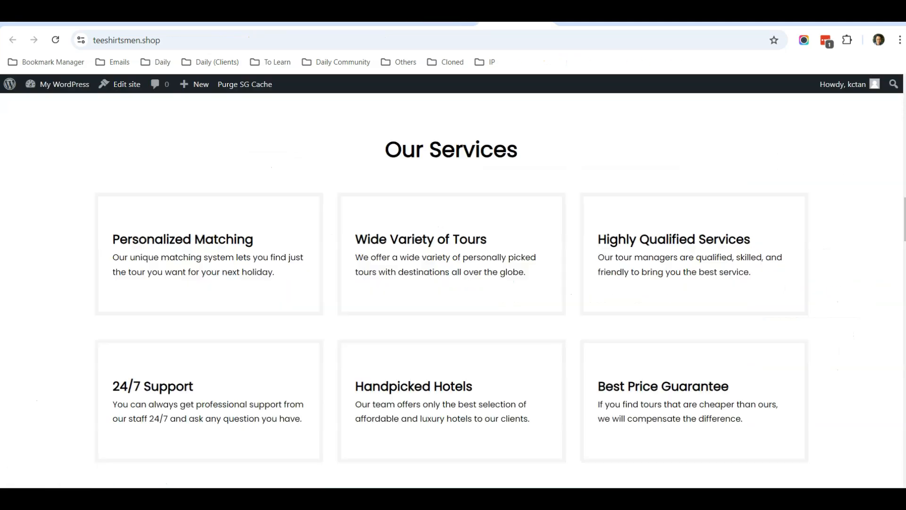
# Step: Reload the live homepage and check the Tiqets tour cards under the "Our Popular Tours In Singapore" heading
pyautogui.scroll(10, 350, 182)
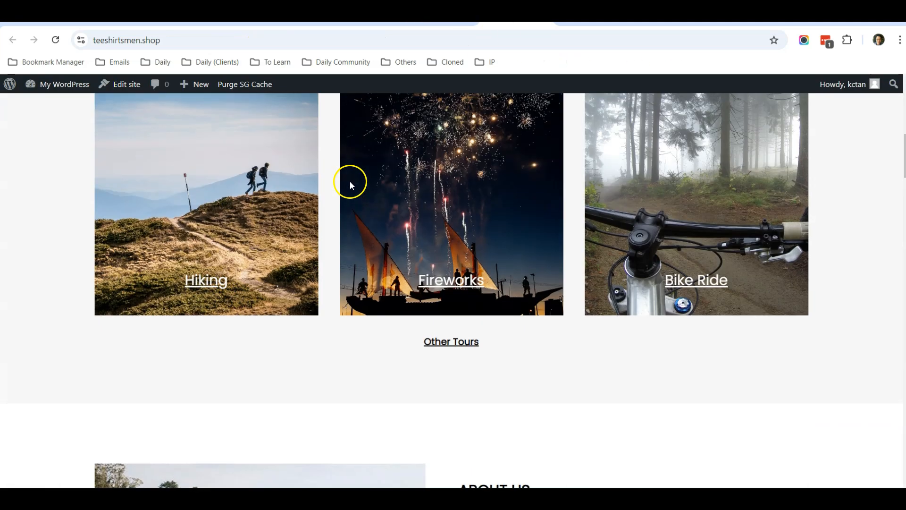
pyautogui.scroll(10, 350, 181)
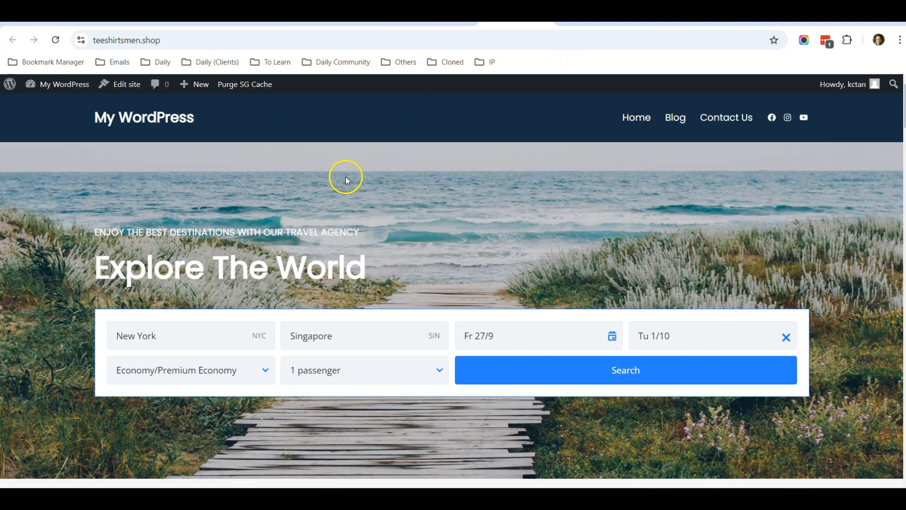
pyautogui.click(56, 41)
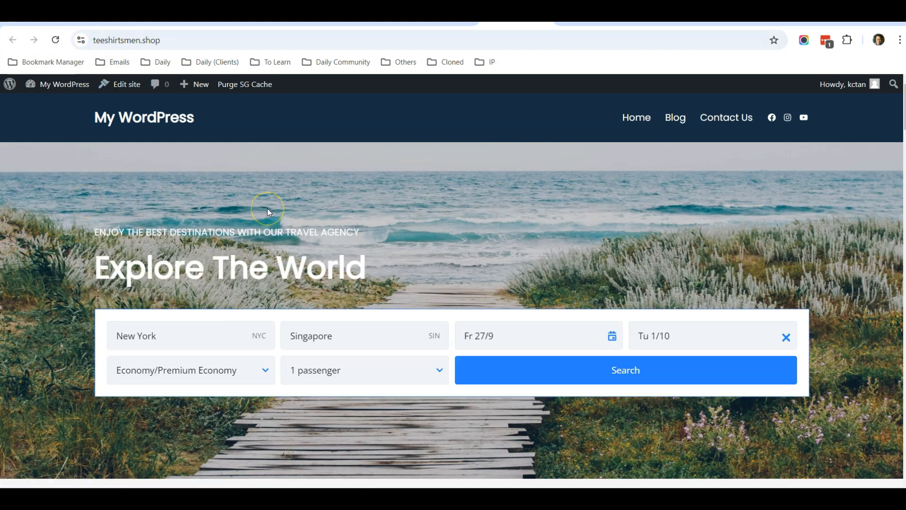
pyautogui.scroll(-9, 111, 217)
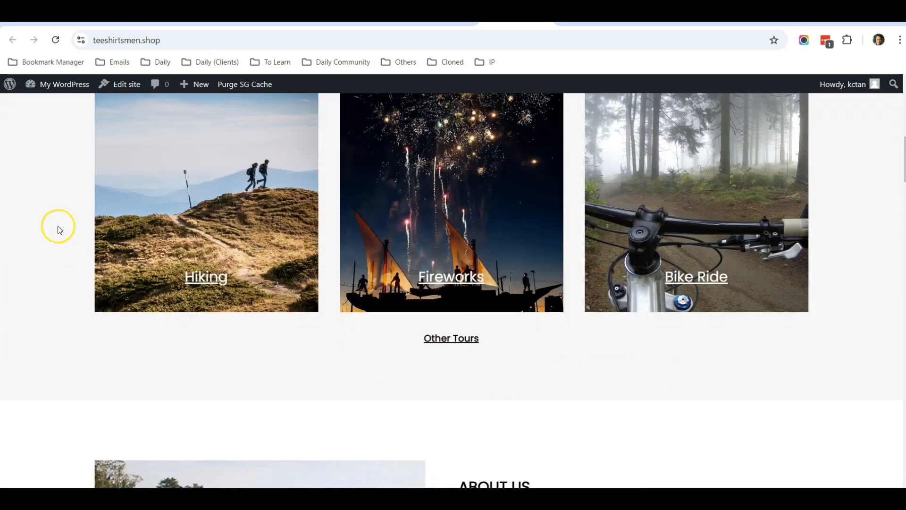
pyautogui.scroll(-12, 58, 229)
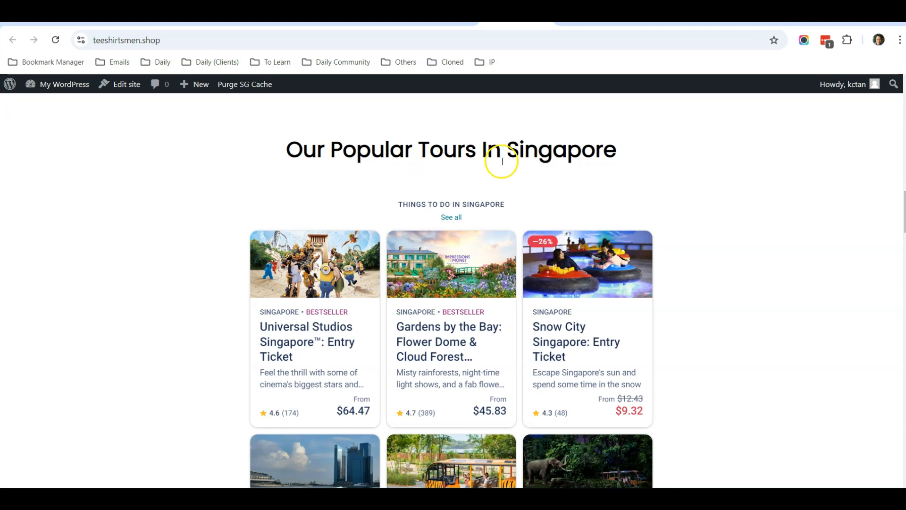
pyautogui.scroll(-2, 542, 165)
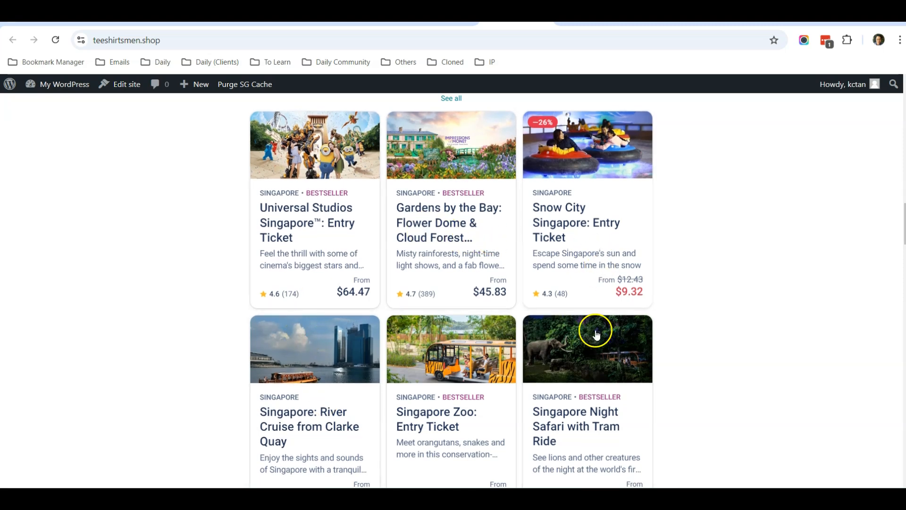
pyautogui.scroll(2, 596, 334)
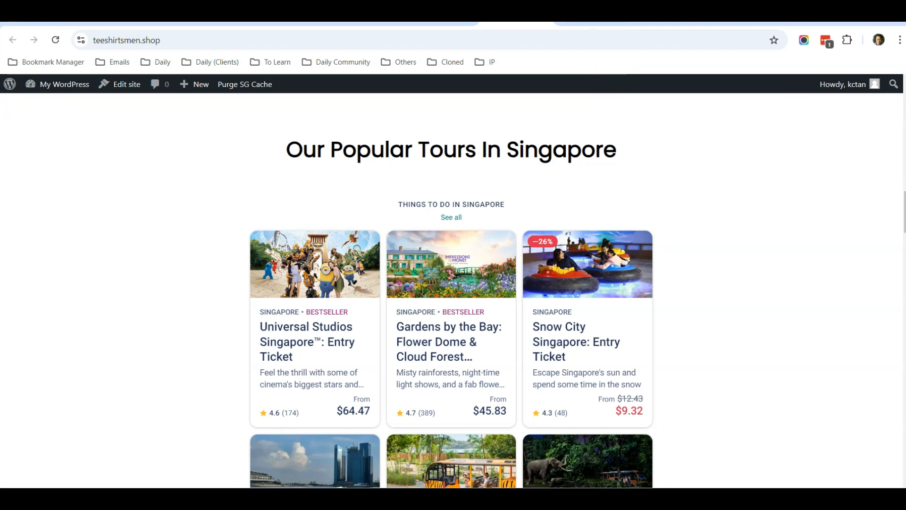
# Step: Check the City ID in the Travelpayouts "City's top products" widget settings, and return to the live homepage's hero section
pyautogui.click(594, 21)
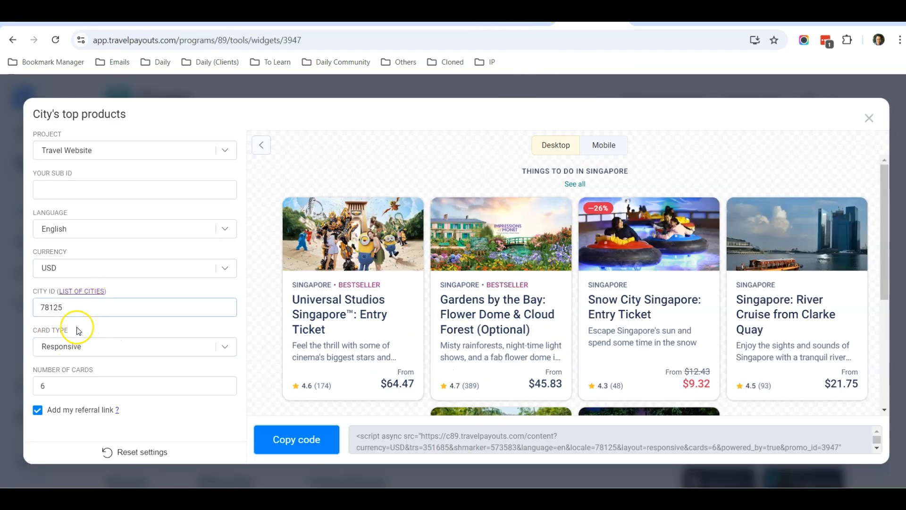
pyautogui.click(33, 314)
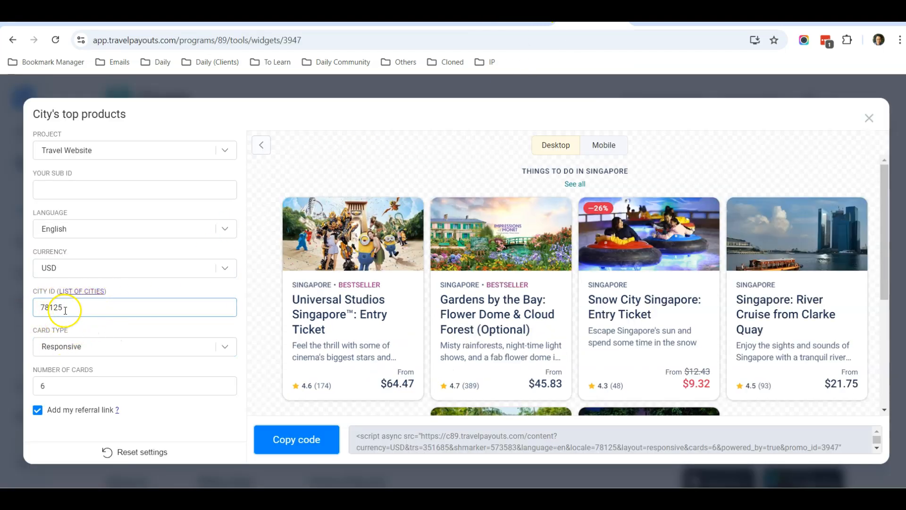
pyautogui.click(508, 21)
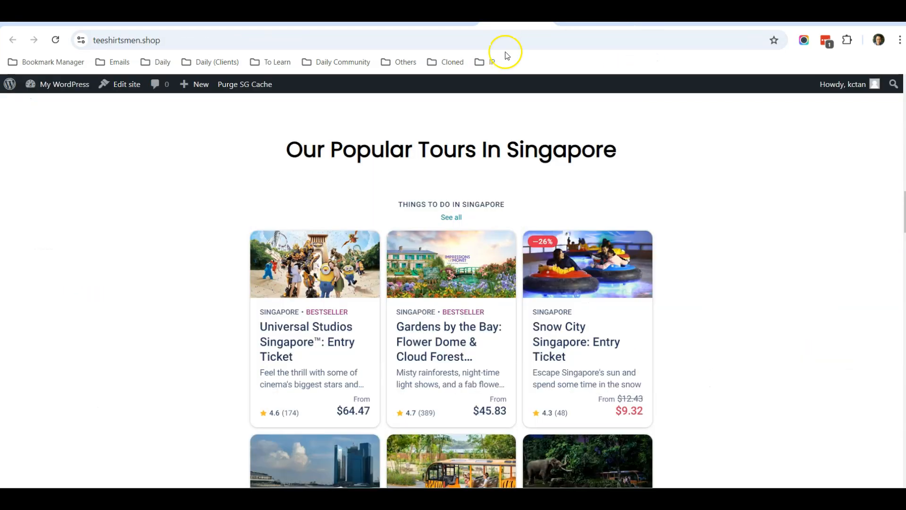
pyautogui.scroll(10, 810, 267)
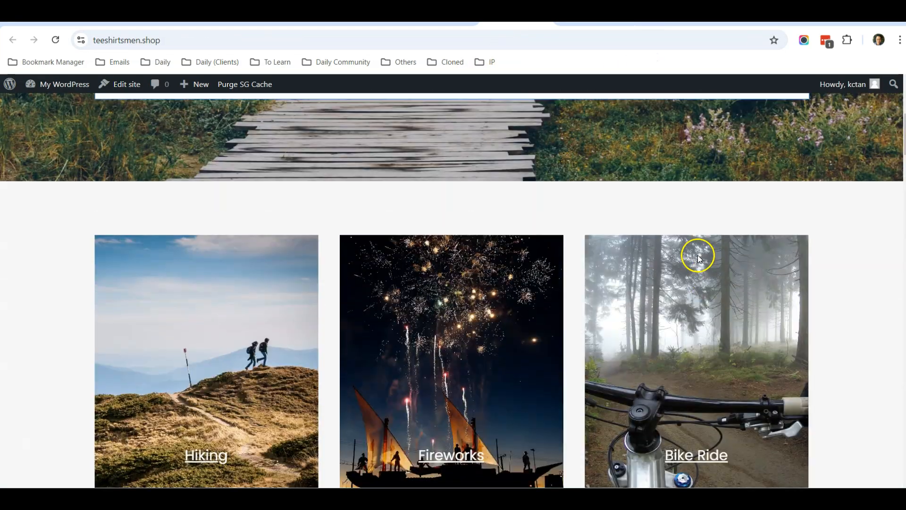
pyautogui.scroll(5, 700, 258)
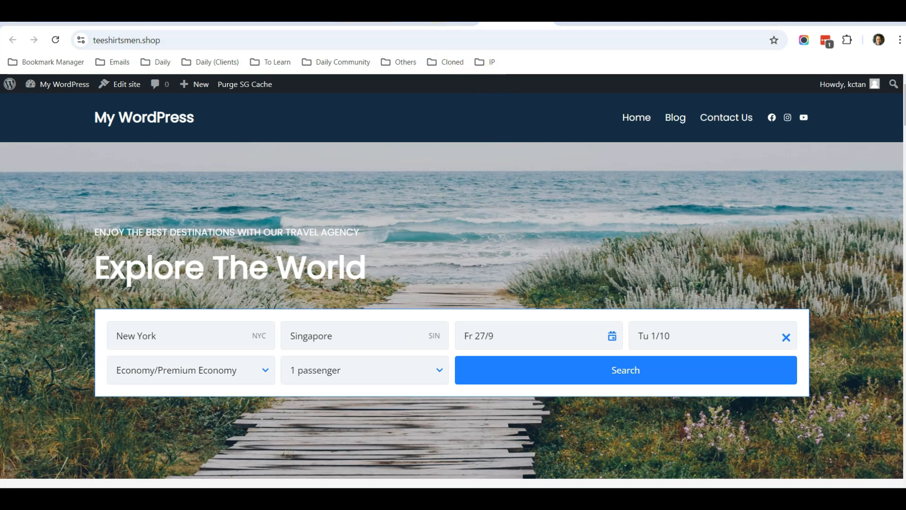
# Step: Switch to the WordPress site editor, close the block List View and review the Index template from the hero to the tour images
pyautogui.click(364, 19)
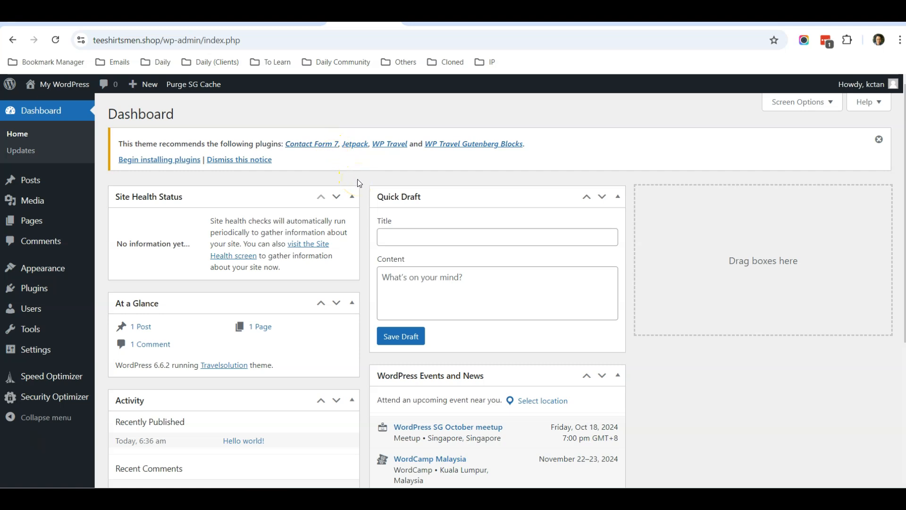
pyautogui.click(439, 19)
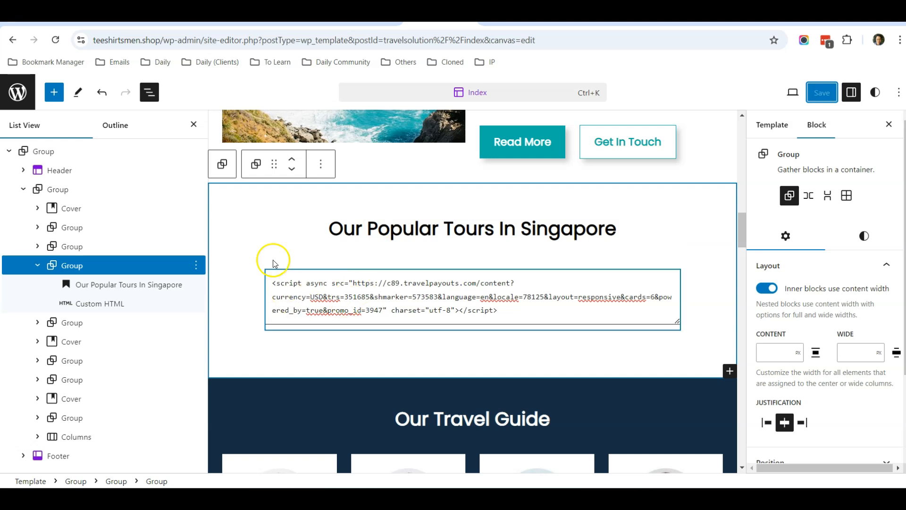
pyautogui.click(193, 125)
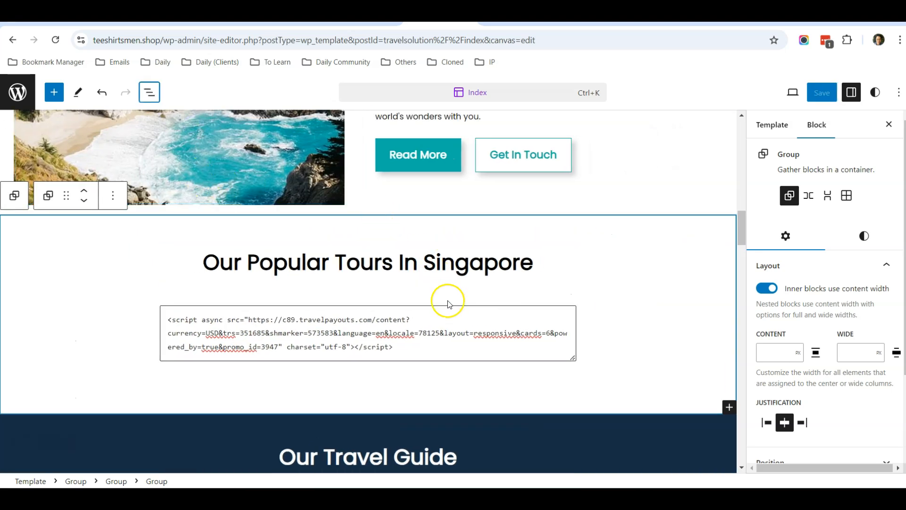
pyautogui.scroll(15, 572, 267)
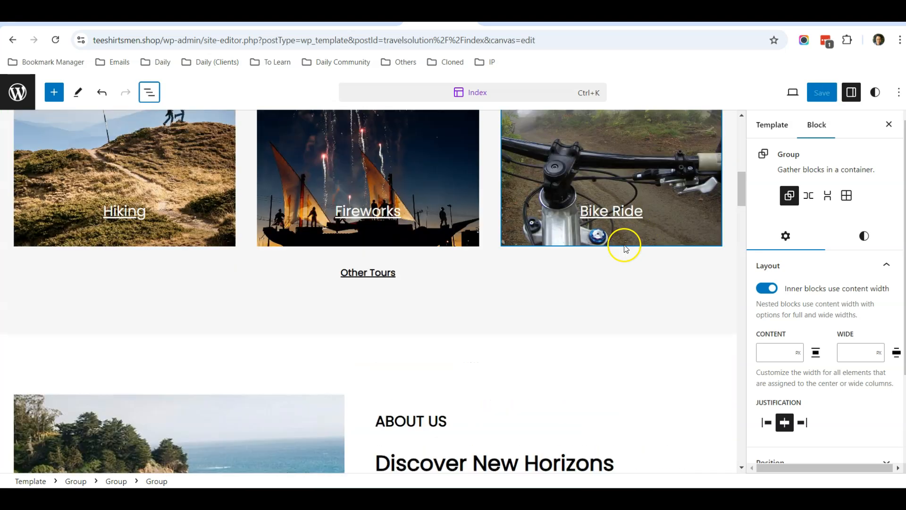
pyautogui.scroll(2, 622, 247)
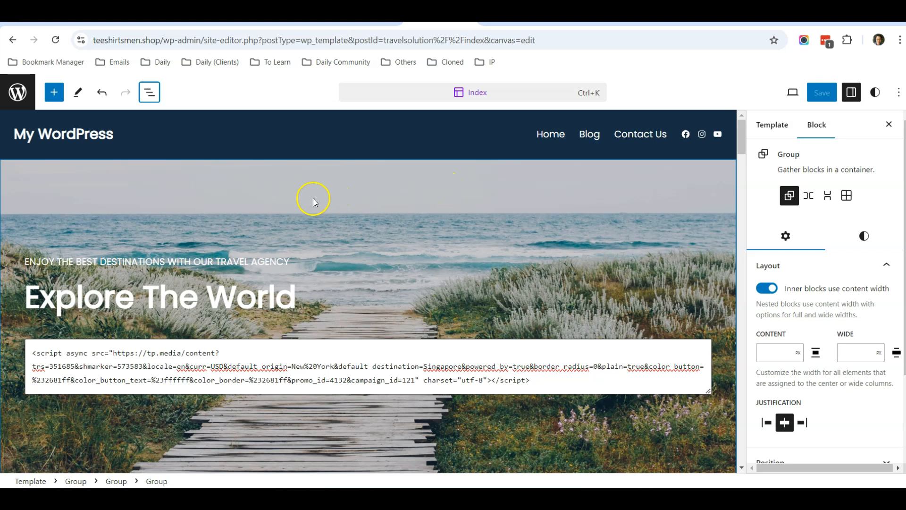
pyautogui.scroll(-10, 340, 203)
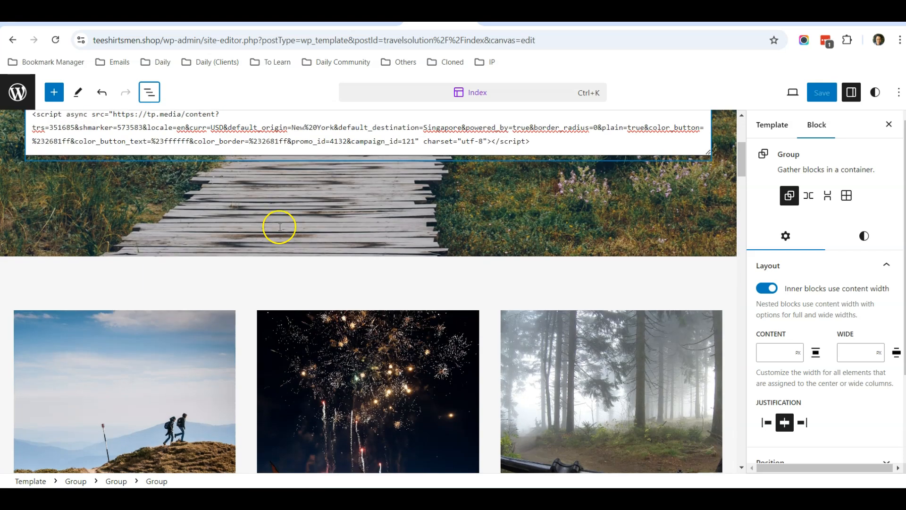
pyautogui.scroll(-6, 510, 284)
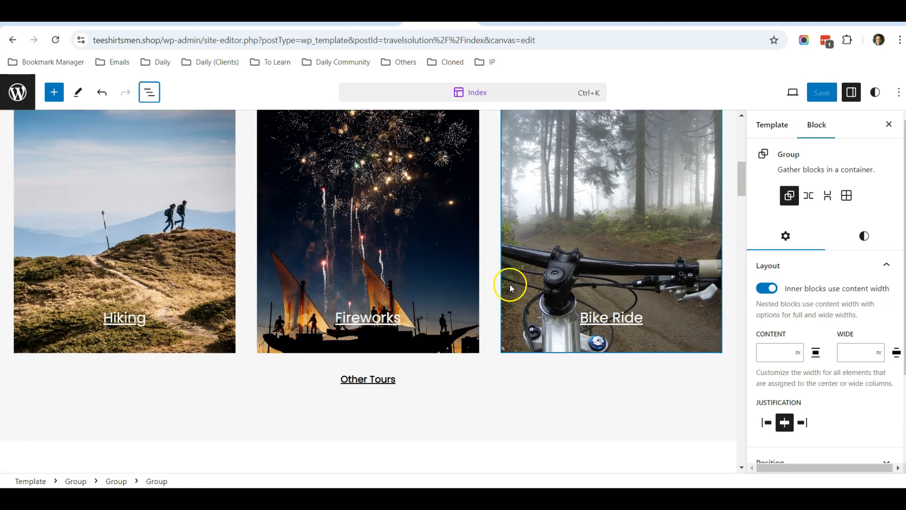
pyautogui.scroll(16, 500, 286)
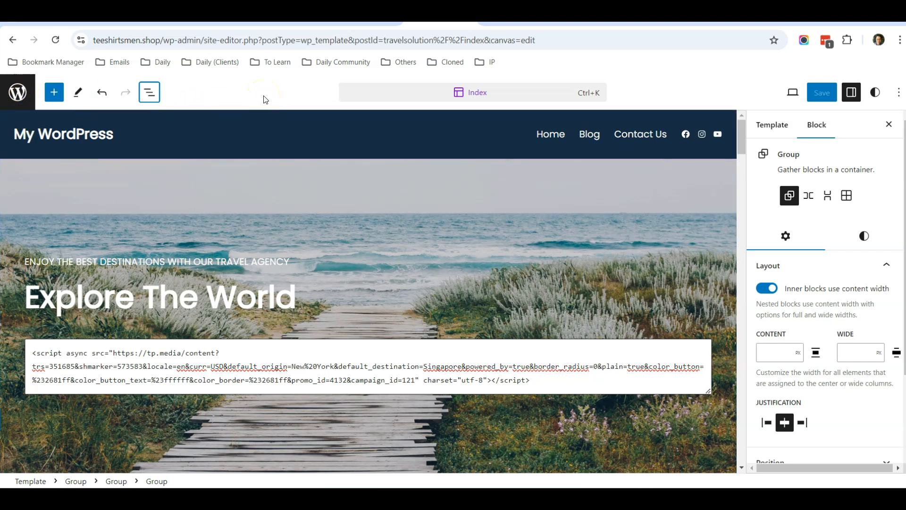
# Step: Switch to SiteGround Site Tools and open the WordPress Autoupdate settings for the site
pyautogui.click(287, 20)
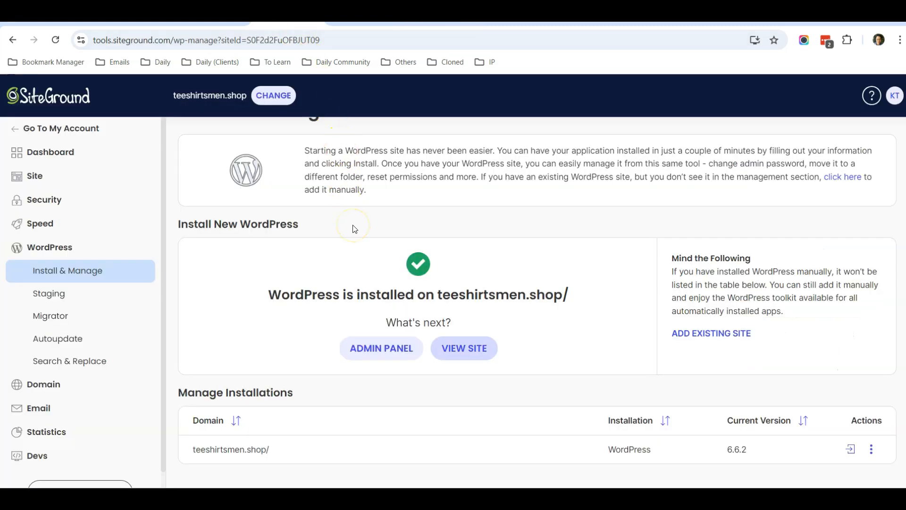
pyautogui.scroll(1, 482, 236)
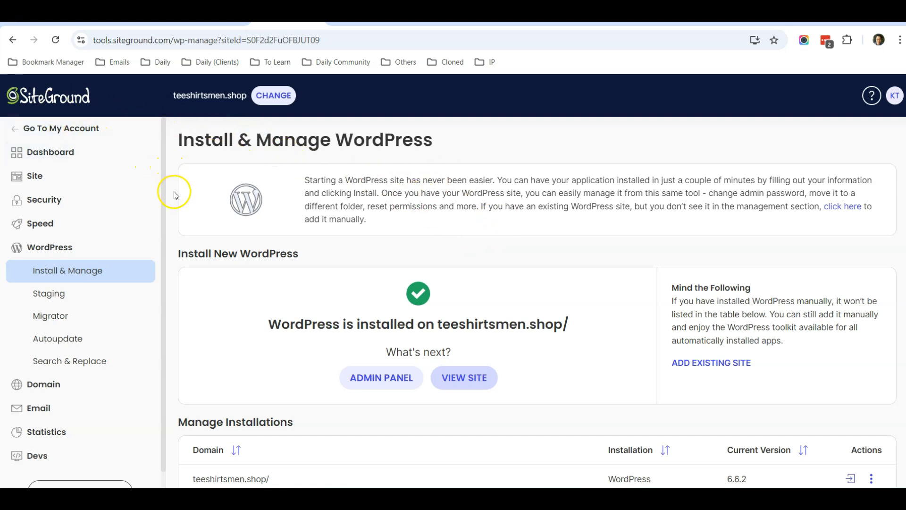
pyautogui.click(70, 201)
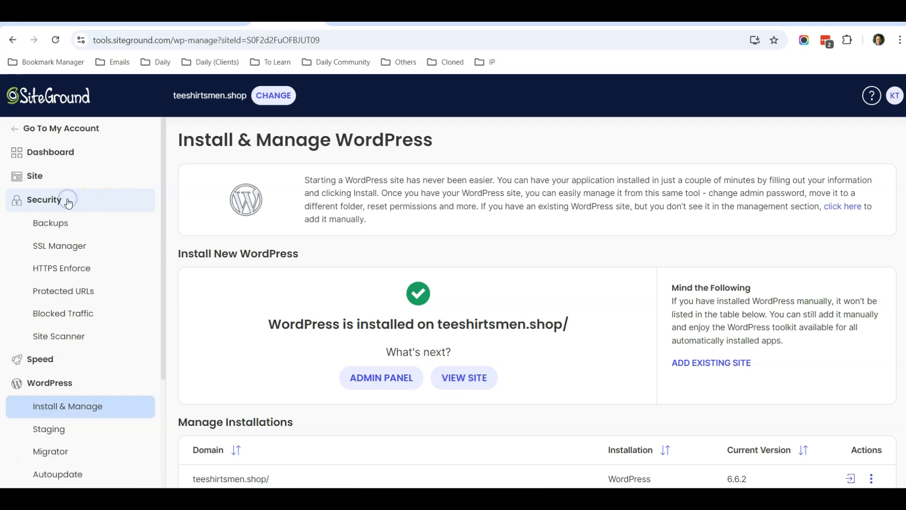
pyautogui.scroll(-3, 71, 222)
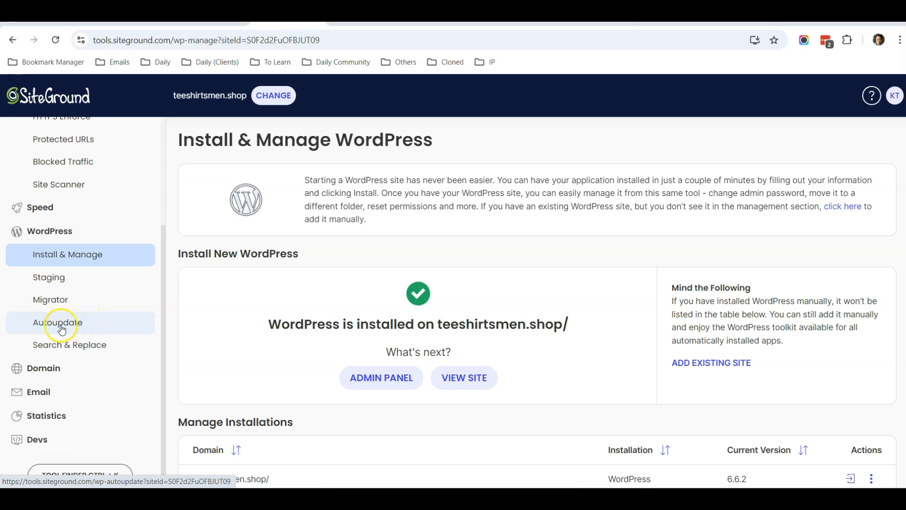
pyautogui.click(84, 329)
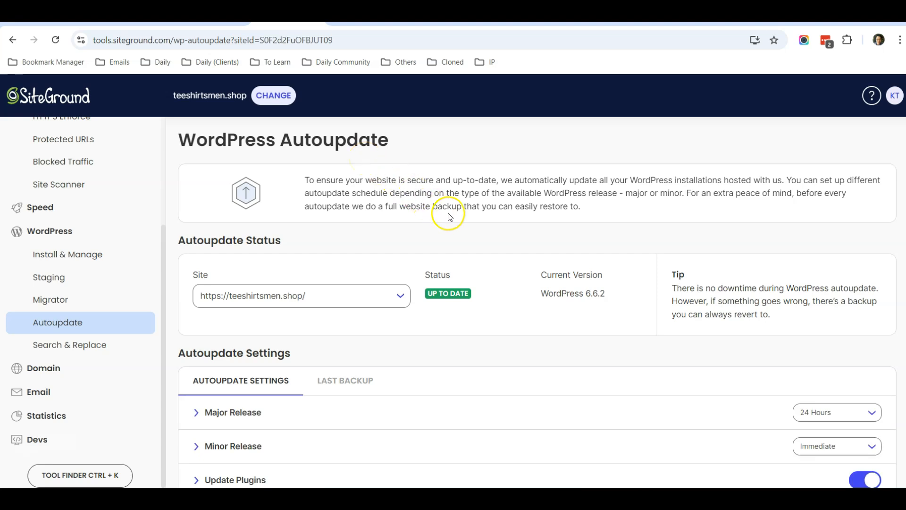
pyautogui.scroll(-2, 506, 231)
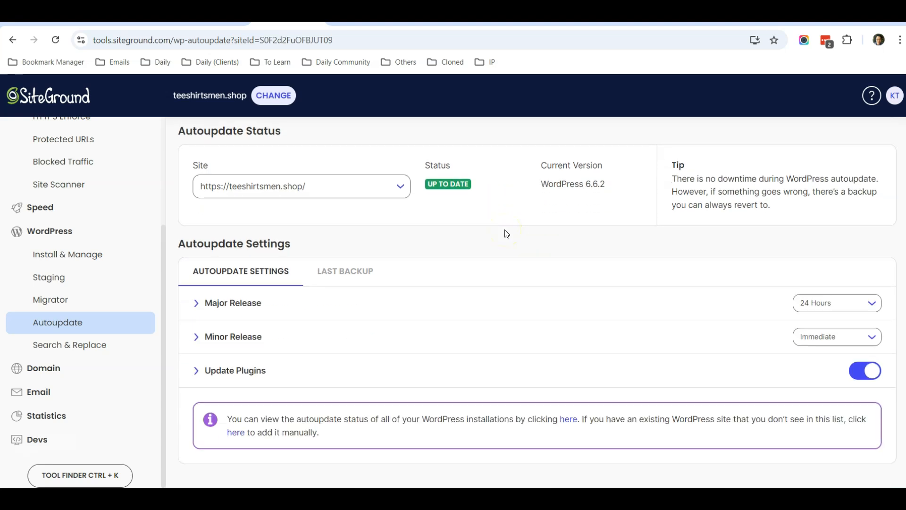
pyautogui.scroll(1, 380, 302)
pyautogui.scroll(-1, 382, 306)
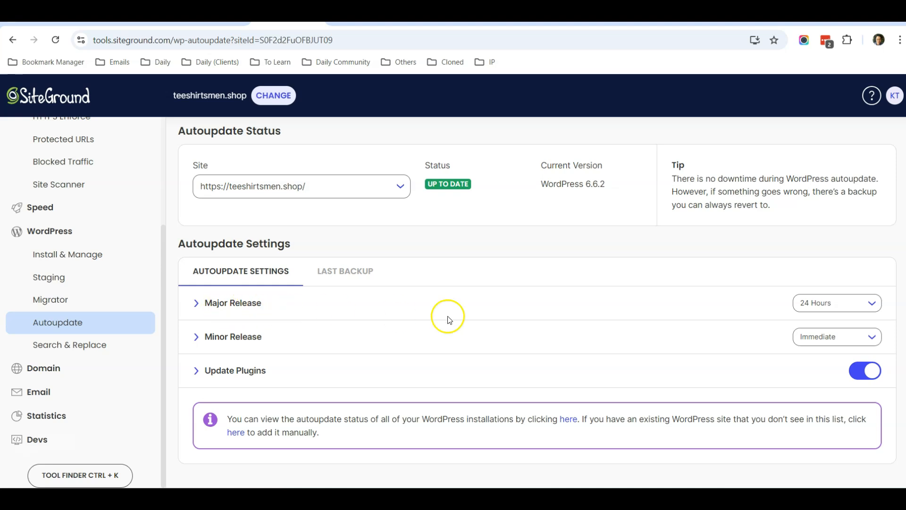
# Step: Set the Major Release autoupdate schedule to 48 Hours
pyautogui.click(844, 306)
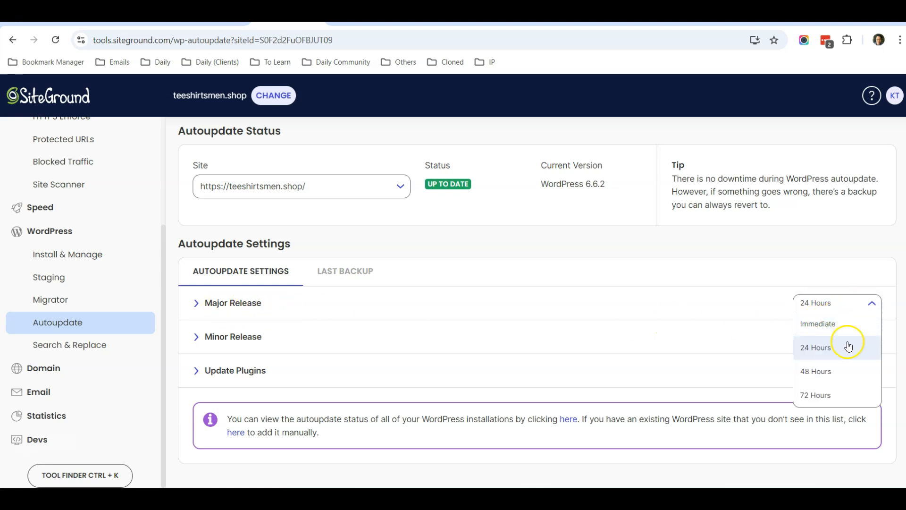
pyautogui.click(845, 371)
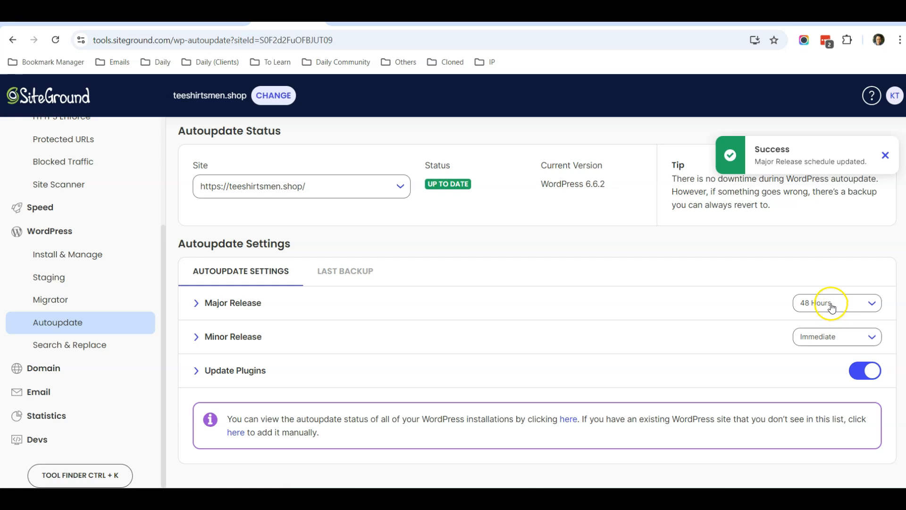
pyautogui.click(832, 307)
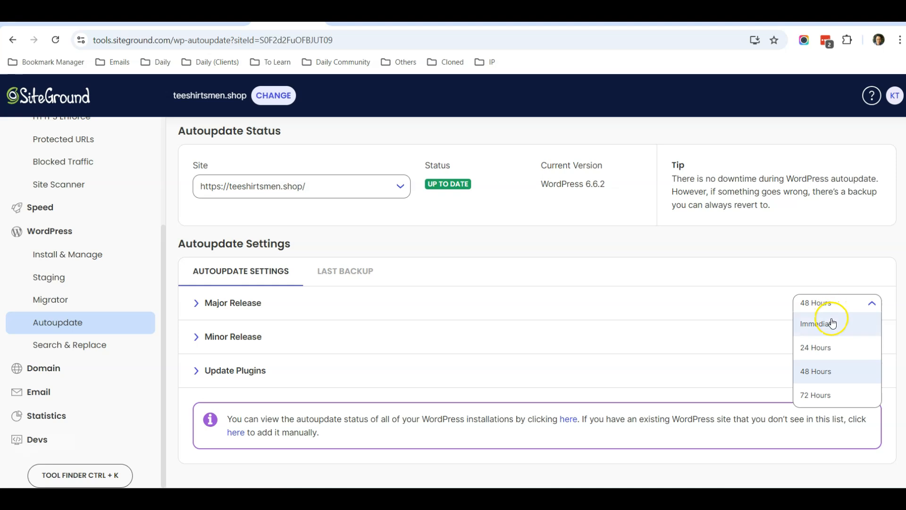
pyautogui.click(832, 376)
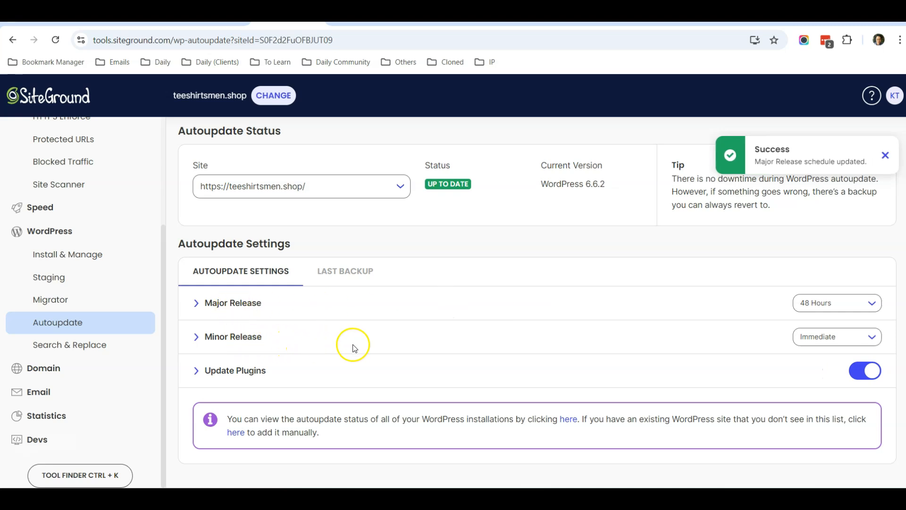
# Step: Set the Minor Release autoupdate schedule to 24 Hours and turn off automatic plugin updates
pyautogui.click(833, 339)
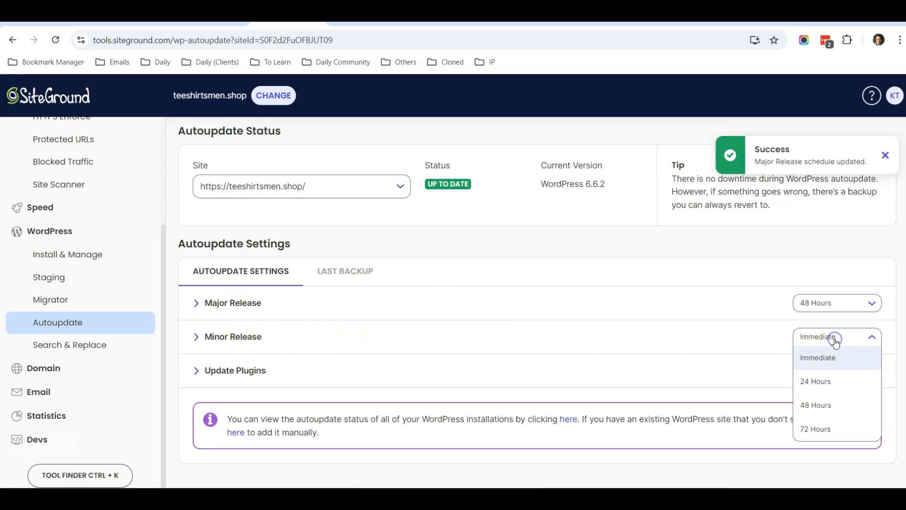
pyautogui.click(830, 380)
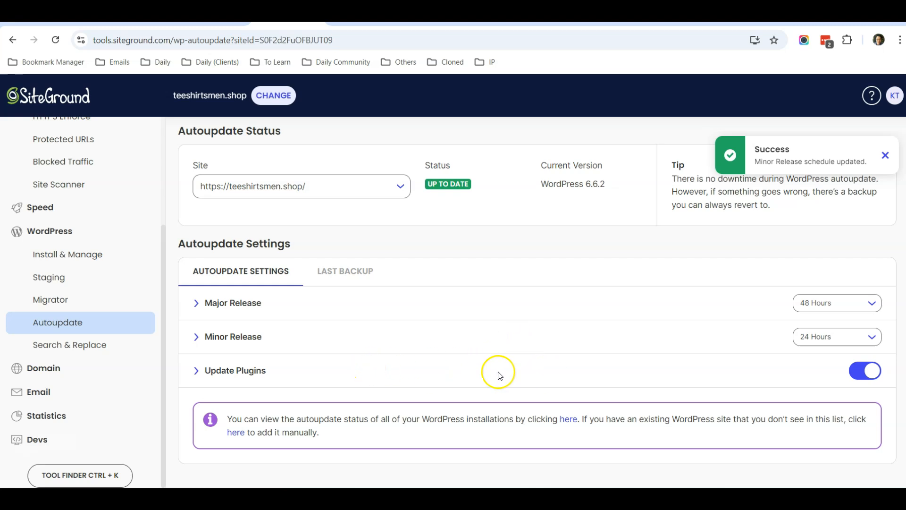
pyautogui.click(195, 371)
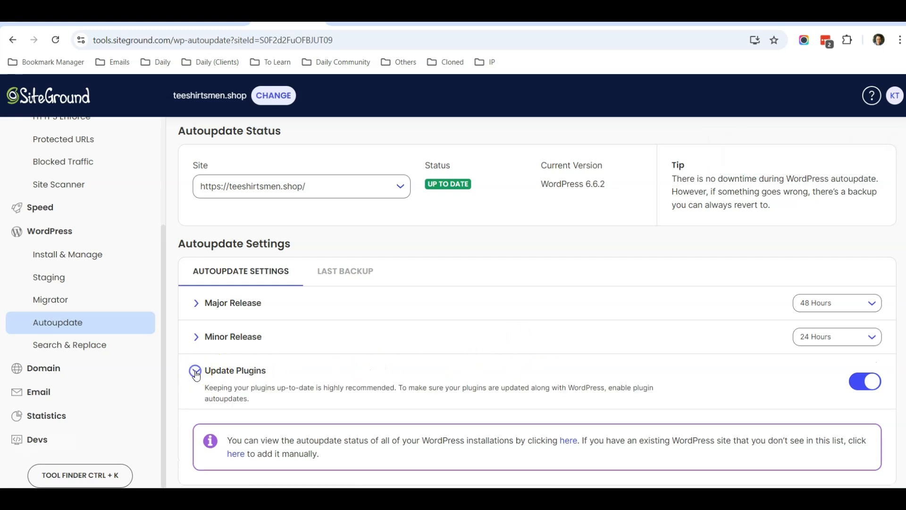
pyautogui.click(862, 381)
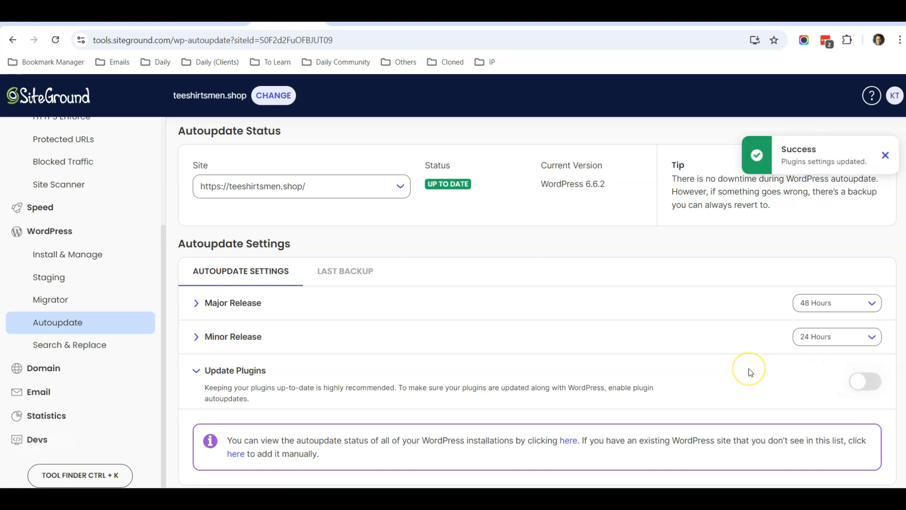
pyautogui.scroll(-1, 748, 371)
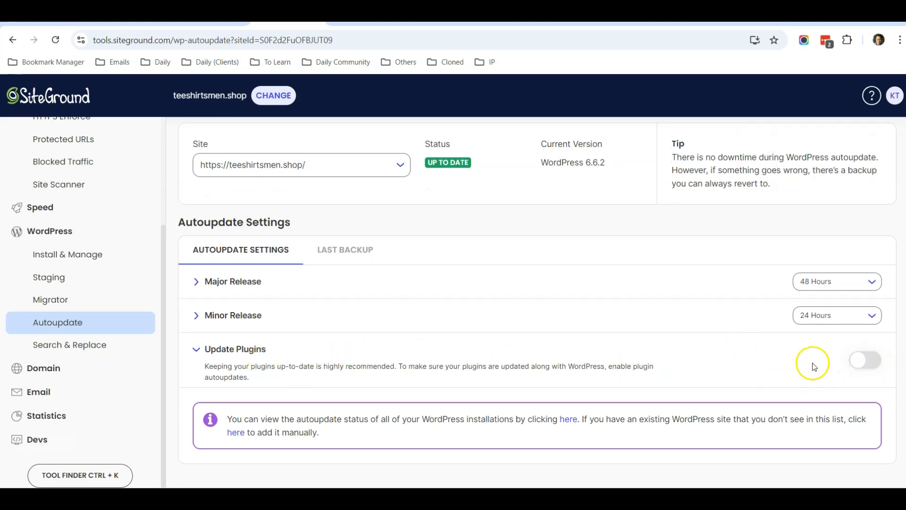
pyautogui.click(871, 364)
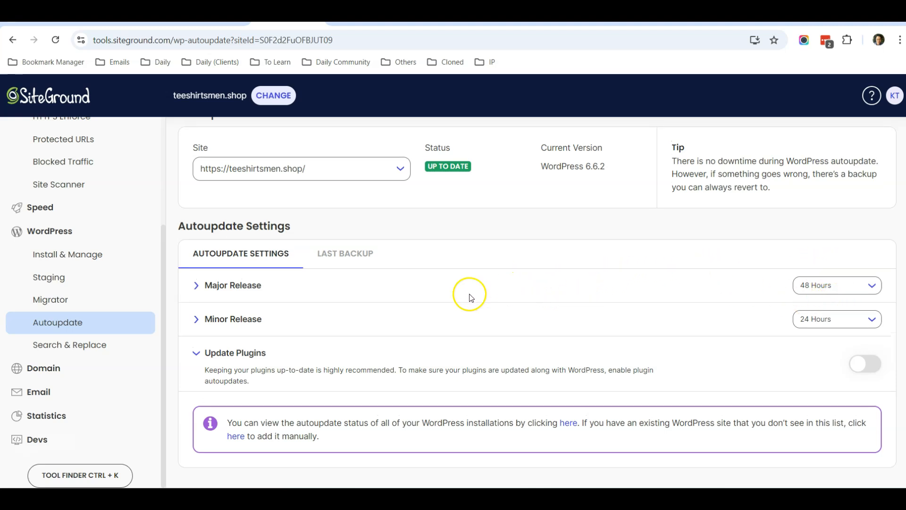
pyautogui.scroll(3, 467, 296)
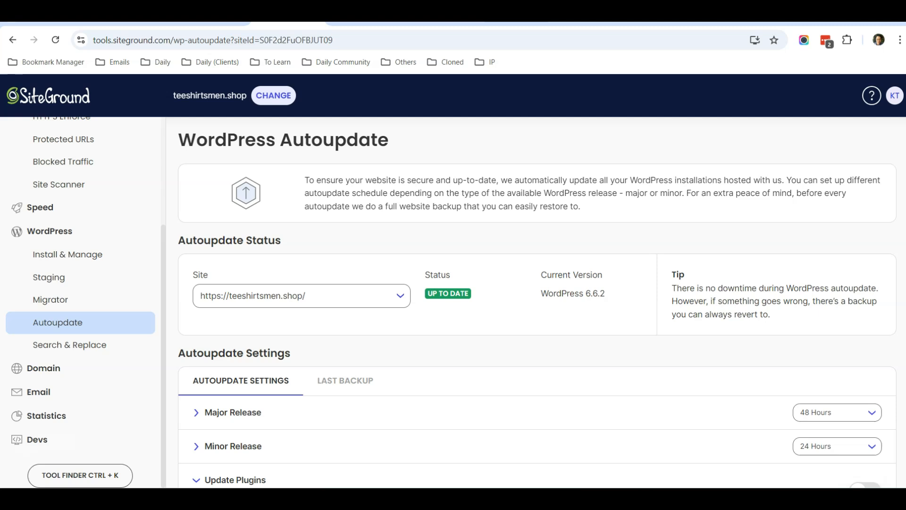
# Step: Switch to the live travel website and review its home page from the hero flight search form to the tour images
pyautogui.click(515, 23)
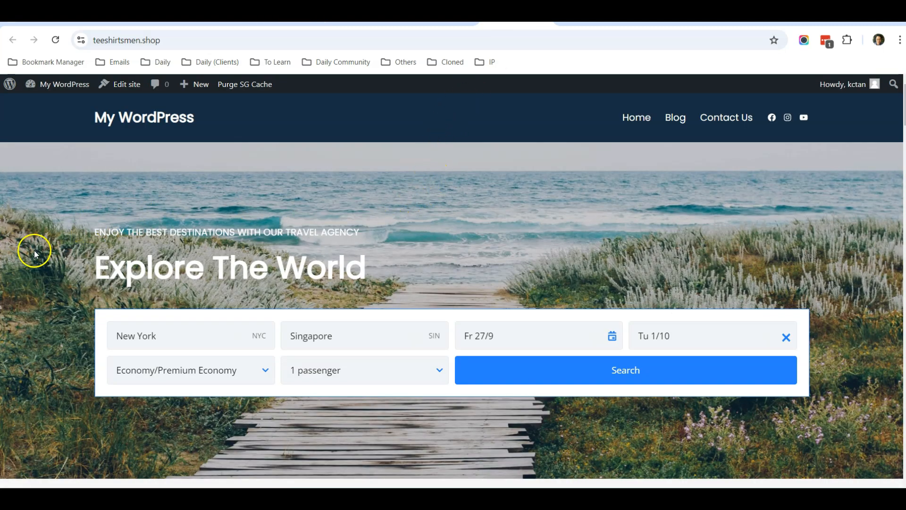
pyautogui.scroll(-7, 35, 251)
pyautogui.scroll(-2, 38, 254)
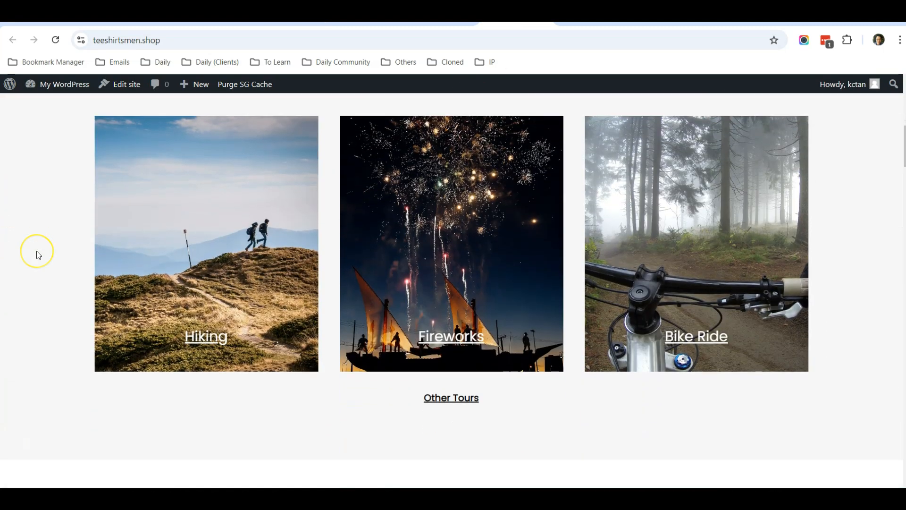
pyautogui.scroll(6, 37, 250)
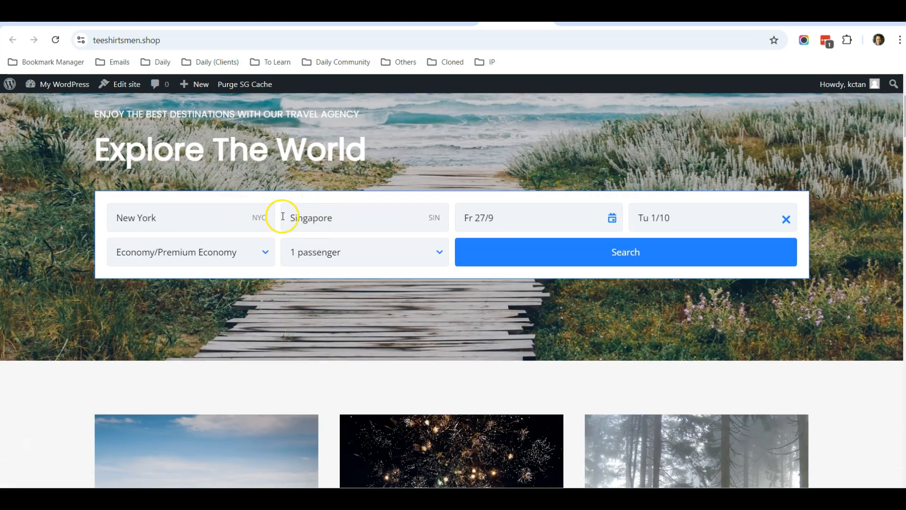
pyautogui.scroll(3, 283, 216)
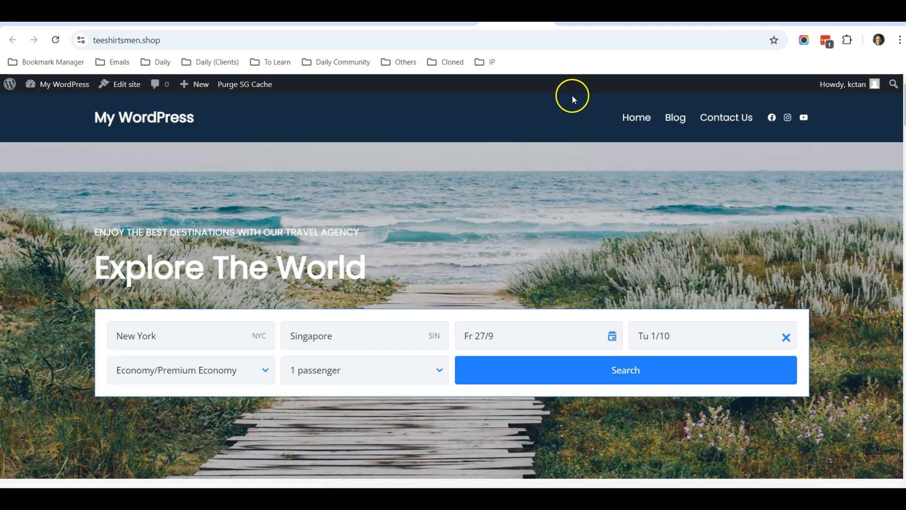